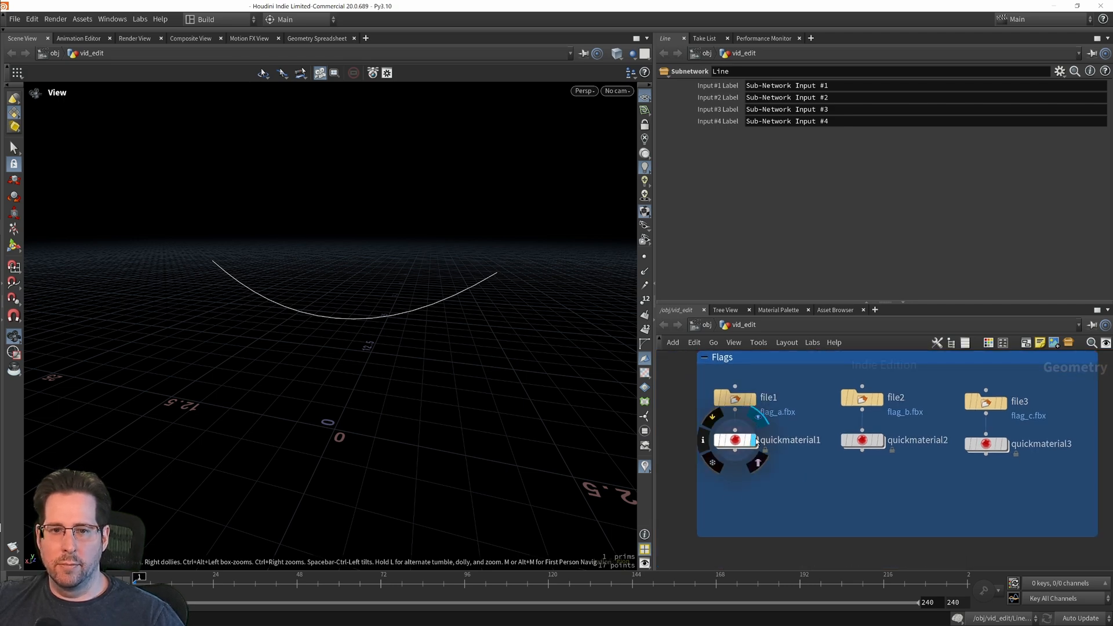
Step: Preview the three flag variants in turn by displaying quickmaterial1, quickmaterial2 and quickmaterial3, then show quickmaterial1 again
{"action": "left_click", "coordinate": [753, 440]}
{"action": "key", "text": "f"}
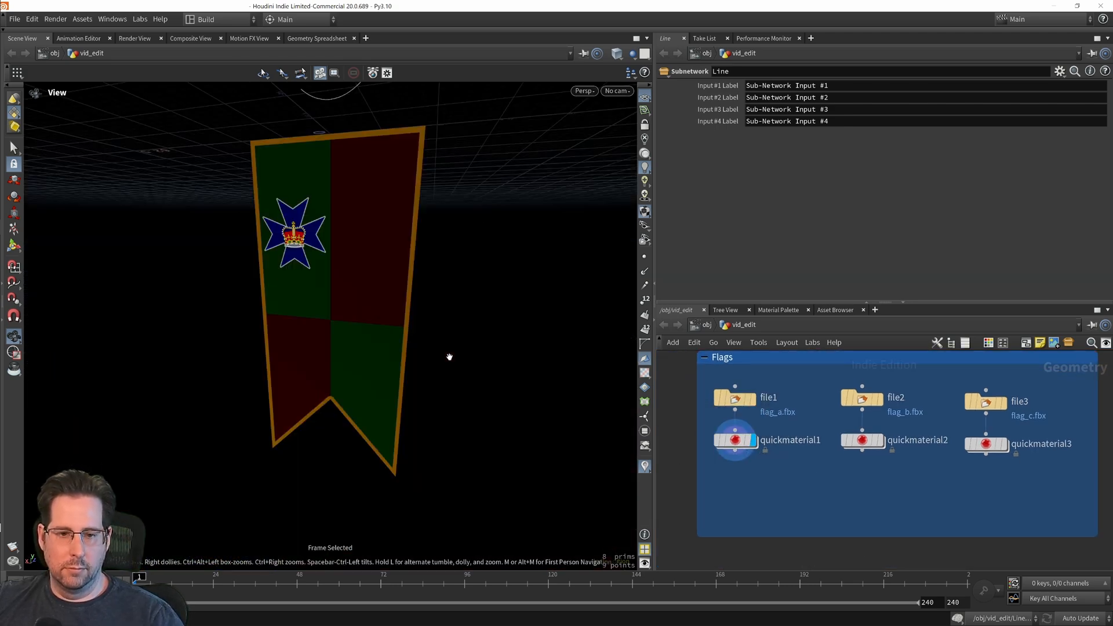
{"action": "left_click", "coordinate": [871, 440]}
{"action": "left_click", "coordinate": [869, 440]}
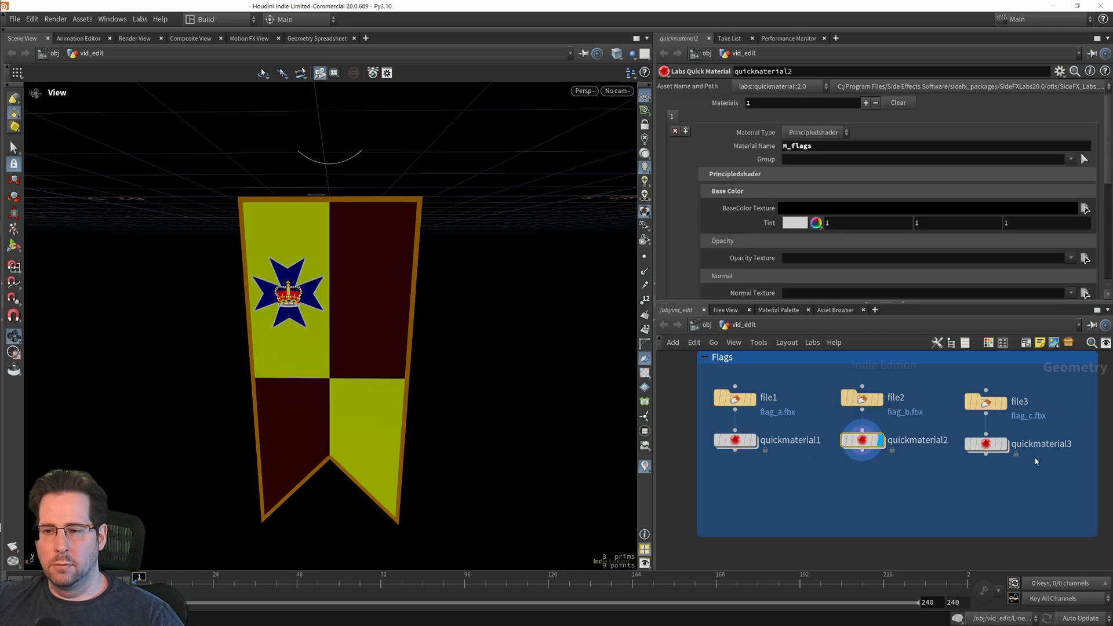
{"action": "left_click", "coordinate": [1006, 445]}
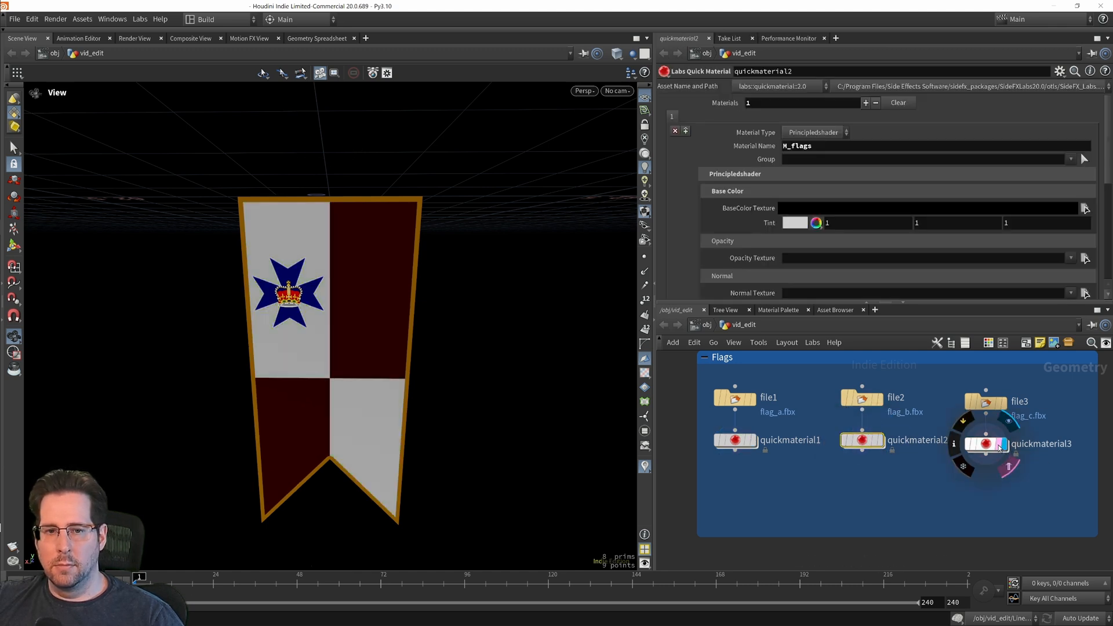
{"action": "scroll", "coordinate": [784, 472], "scroll_direction": "down", "scroll_amount": 3}
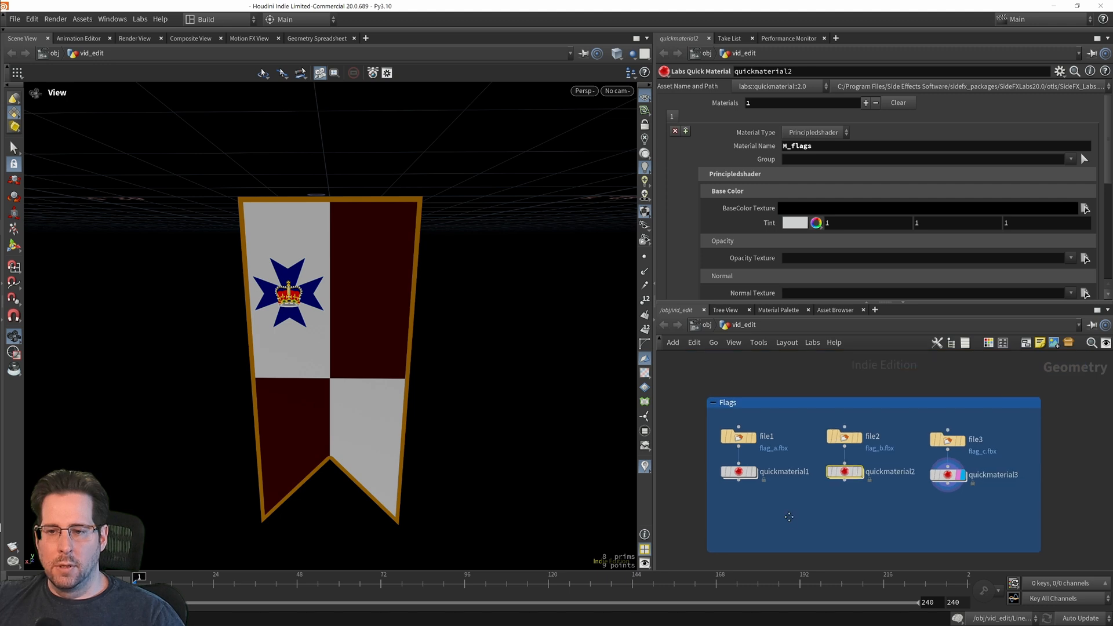
{"action": "scroll", "coordinate": [777, 506], "scroll_direction": "up", "scroll_amount": 3}
{"action": "left_click", "coordinate": [764, 444]}
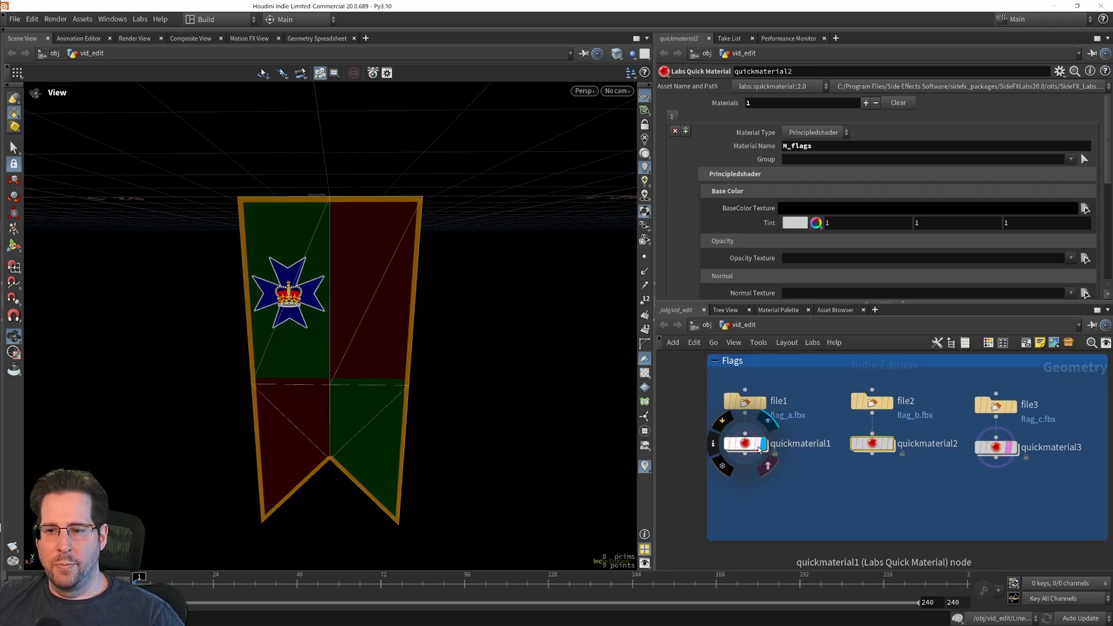
Step: Widen the parameter and network area slightly by narrowing the scene view
{"action": "middle_click_drag", "start_coordinate": [765, 495], "coordinate": [770, 523]}
{"action": "middle_click_drag", "start_coordinate": [696, 497], "coordinate": [713, 474]}
{"action": "left_click_drag", "start_coordinate": [658, 436], "coordinate": [641, 435]}
{"action": "mouse_move", "coordinate": [780, 505]}
{"action": "middle_mouse_down"}
{"action": "mouse_move", "coordinate": [743, 502]}
{"action": "mouse_move", "coordinate": [758, 520]}
{"action": "mouse_move", "coordinate": [782, 509]}
{"action": "middle_mouse_up"}
{"action": "left_click", "coordinate": [760, 507]}
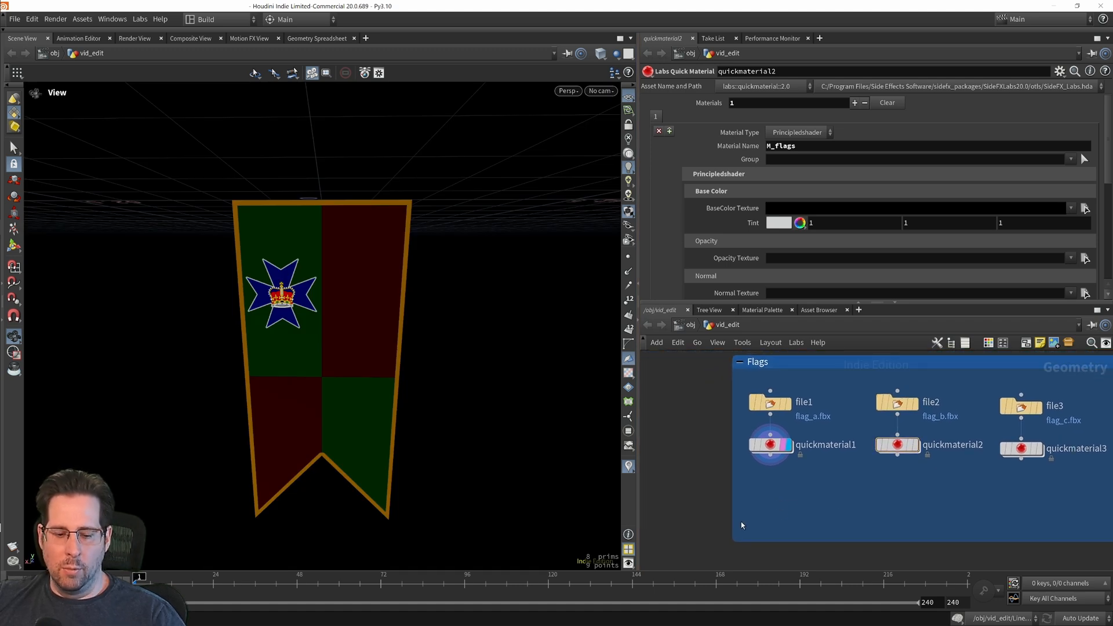
Step: Add an Attribute Create node in the empty network space beside the Flags box
{"action": "middle_click_drag", "start_coordinate": [676, 523], "coordinate": [685, 480]}
{"action": "key", "text": "Tab"}
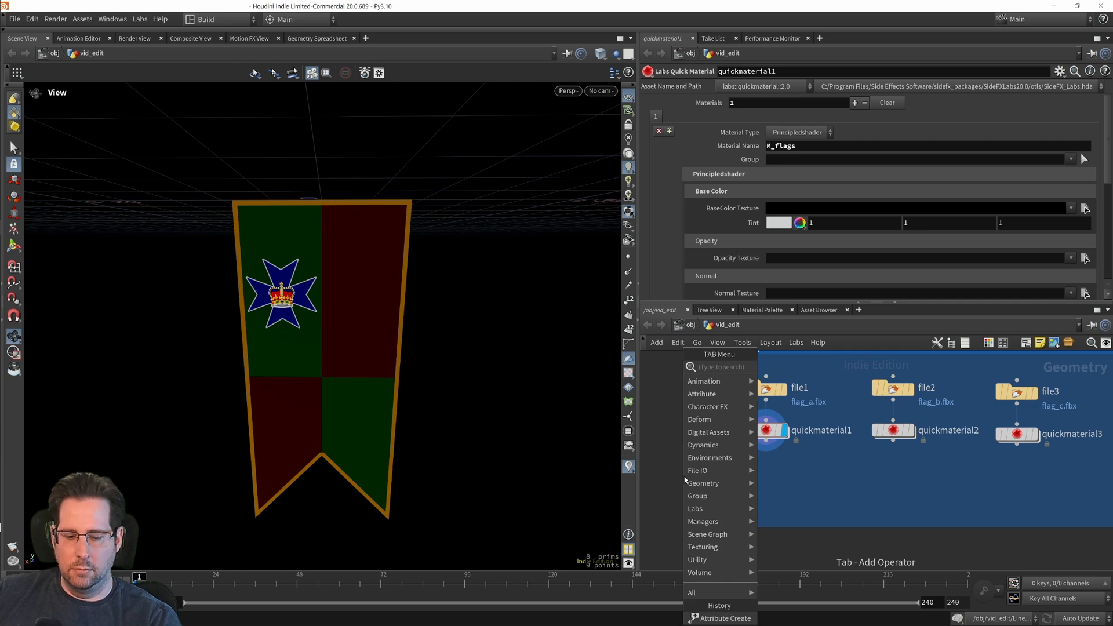
{"action": "type", "text": "creat"}
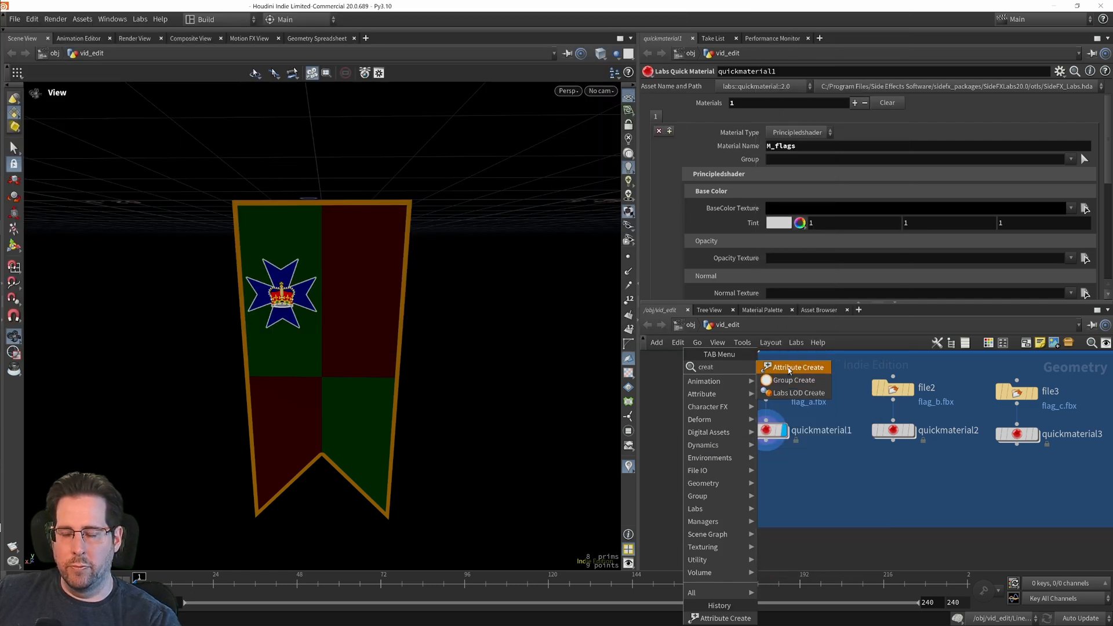
{"action": "left_click", "coordinate": [790, 368]}
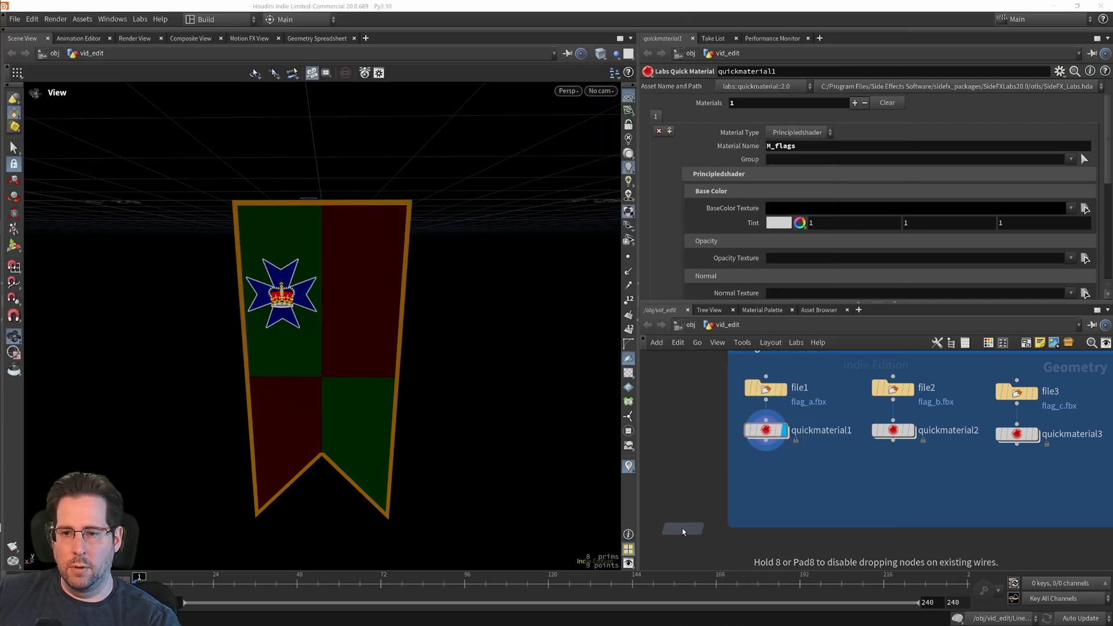
{"action": "left_click", "coordinate": [685, 499]}
{"action": "left_click_drag", "start_coordinate": [717, 503], "coordinate": [699, 496]}
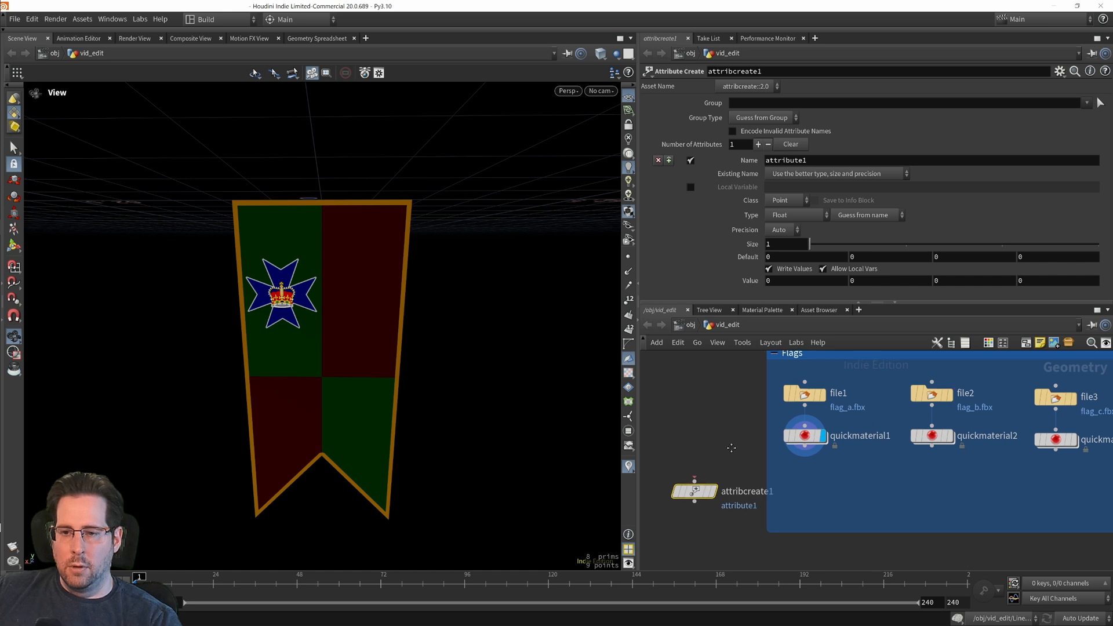
{"action": "middle_click_drag", "start_coordinate": [726, 456], "coordinate": [760, 440]}
{"action": "left_click_drag", "start_coordinate": [729, 482], "coordinate": [701, 496]}
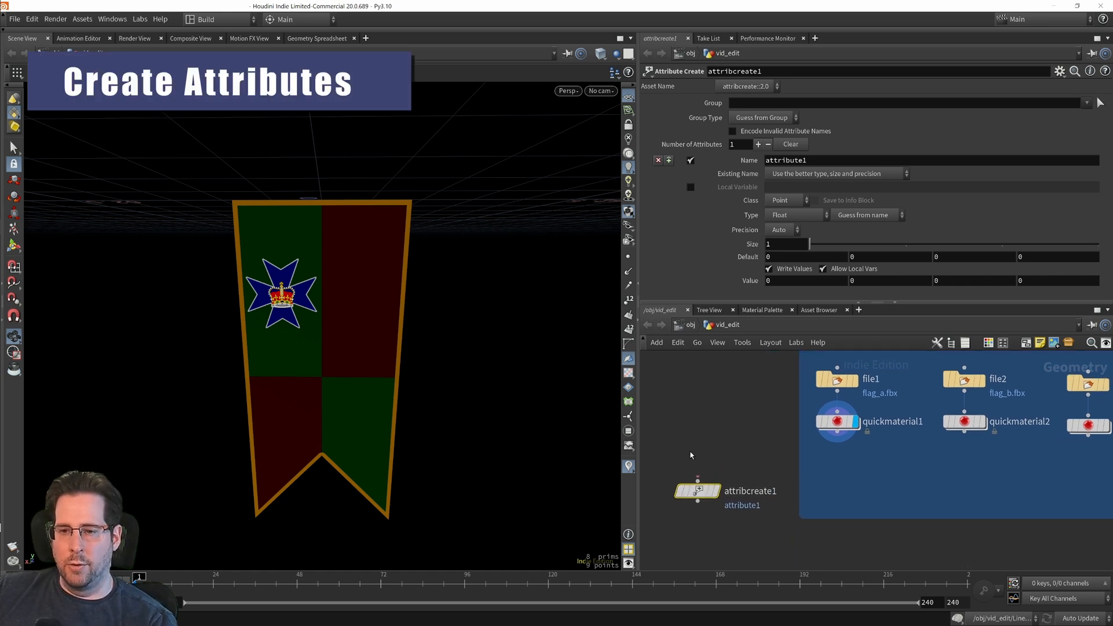
{"action": "mouse_move", "coordinate": [683, 490]}
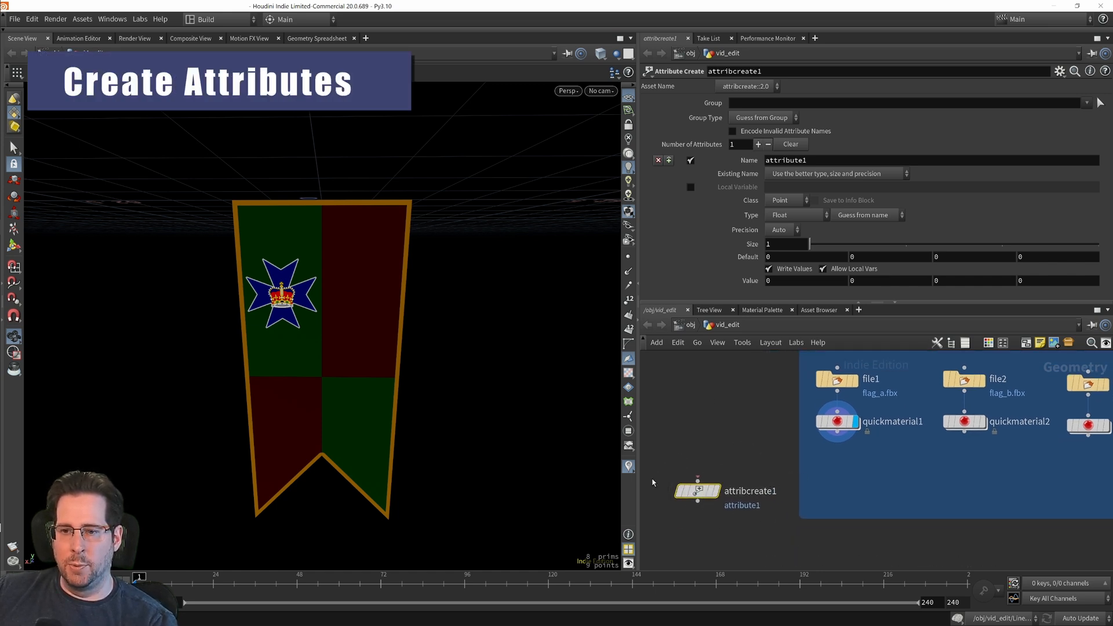
Step: Add an Attribute Wrangle node in the network below the Flags box
{"action": "middle_click_drag", "start_coordinate": [733, 452], "coordinate": [763, 403]}
{"action": "key", "text": "Tab"}
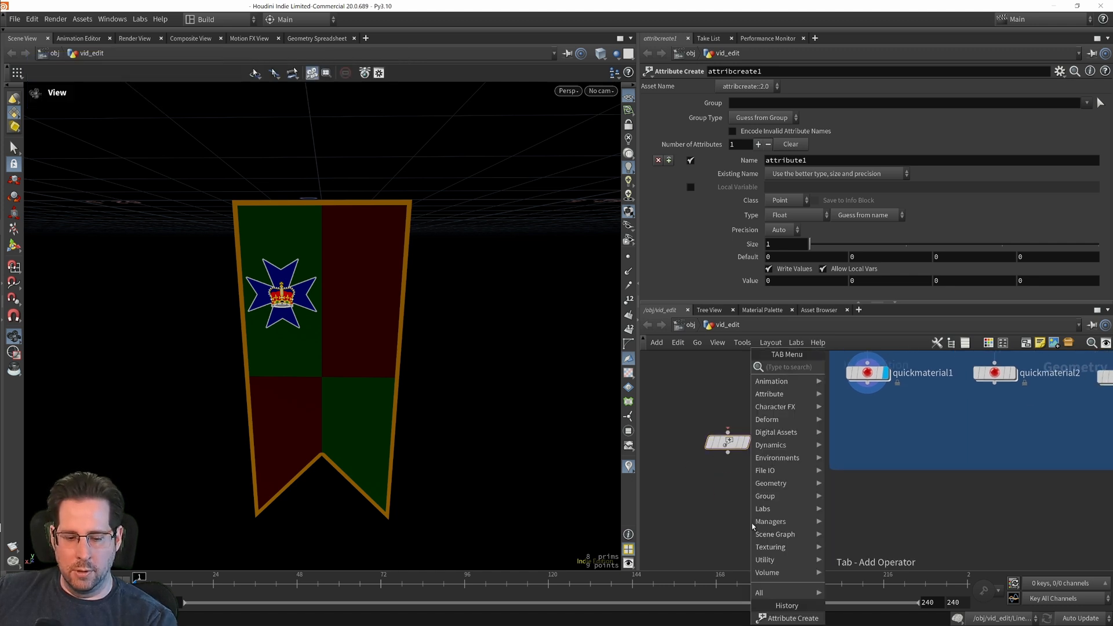
{"action": "type", "text": "aw"}
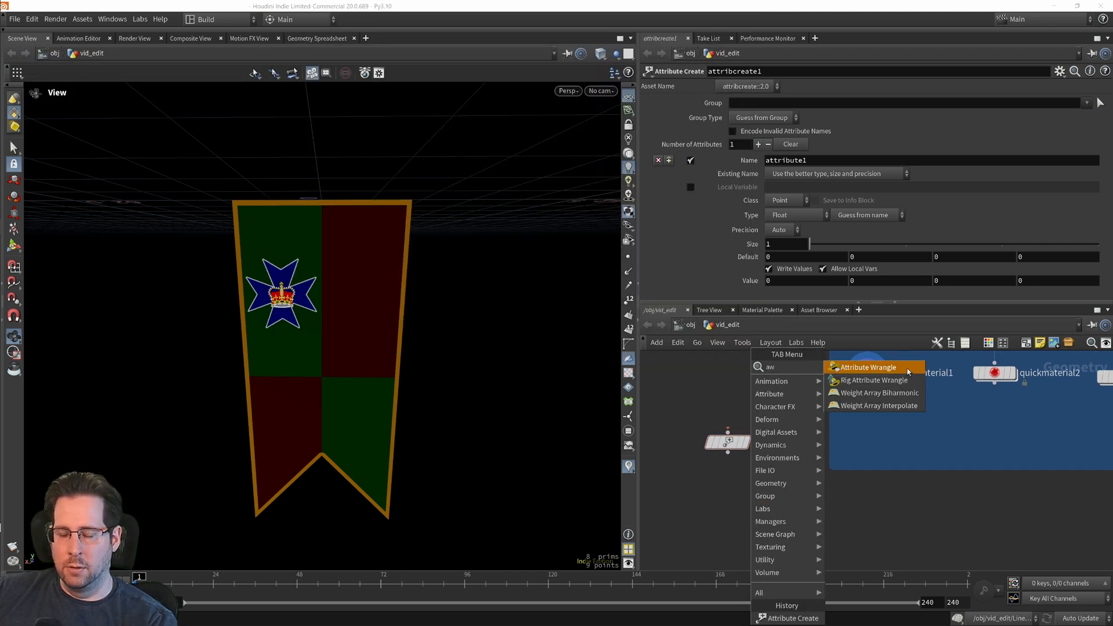
{"action": "left_click", "coordinate": [909, 371]}
{"action": "left_click", "coordinate": [815, 537]}
Step: Connect the Attribute Create node below quickmaterial1 and define its attribute as var, with class Primitive and type Integer
{"action": "middle_click_drag", "start_coordinate": [781, 467], "coordinate": [758, 492]}
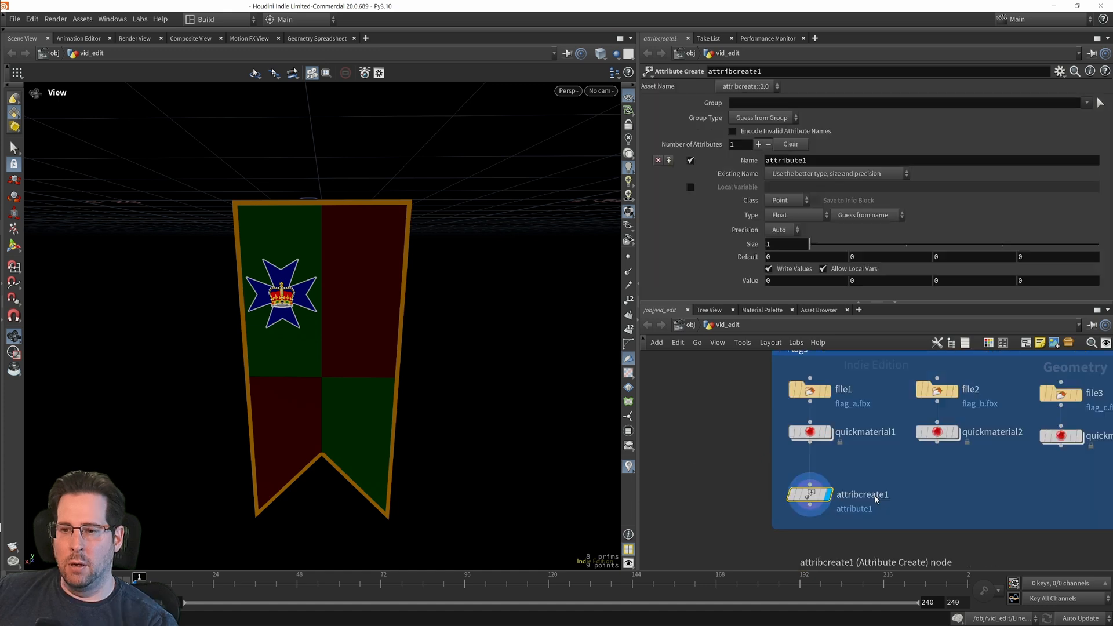
{"action": "middle_click_drag", "start_coordinate": [940, 504], "coordinate": [958, 500]}
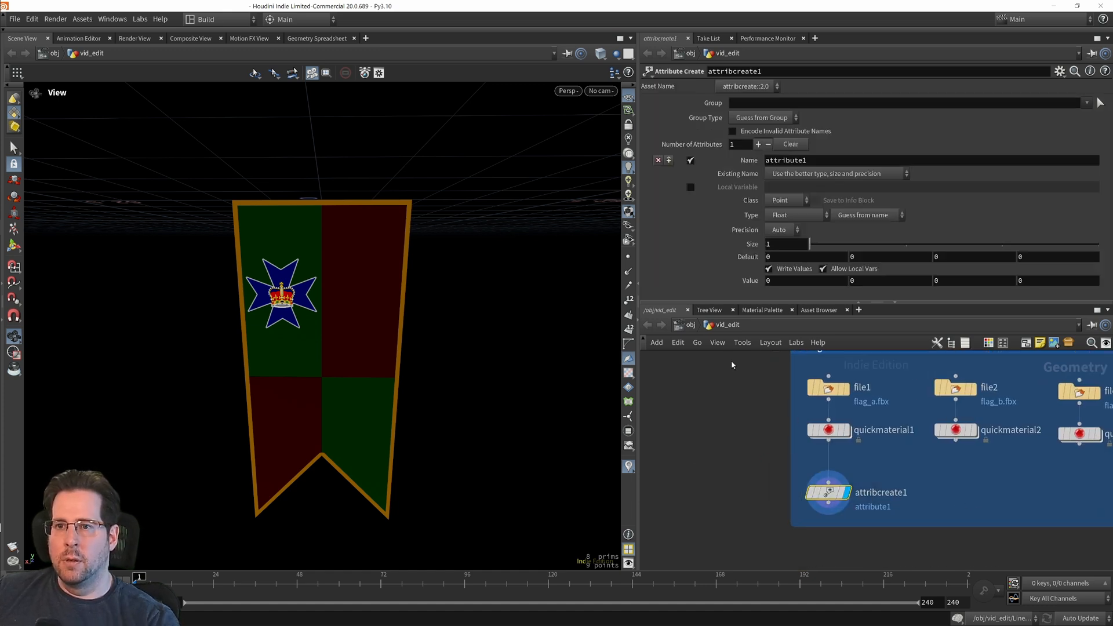
{"action": "left_click_drag", "start_coordinate": [828, 166], "coordinate": [765, 161]}
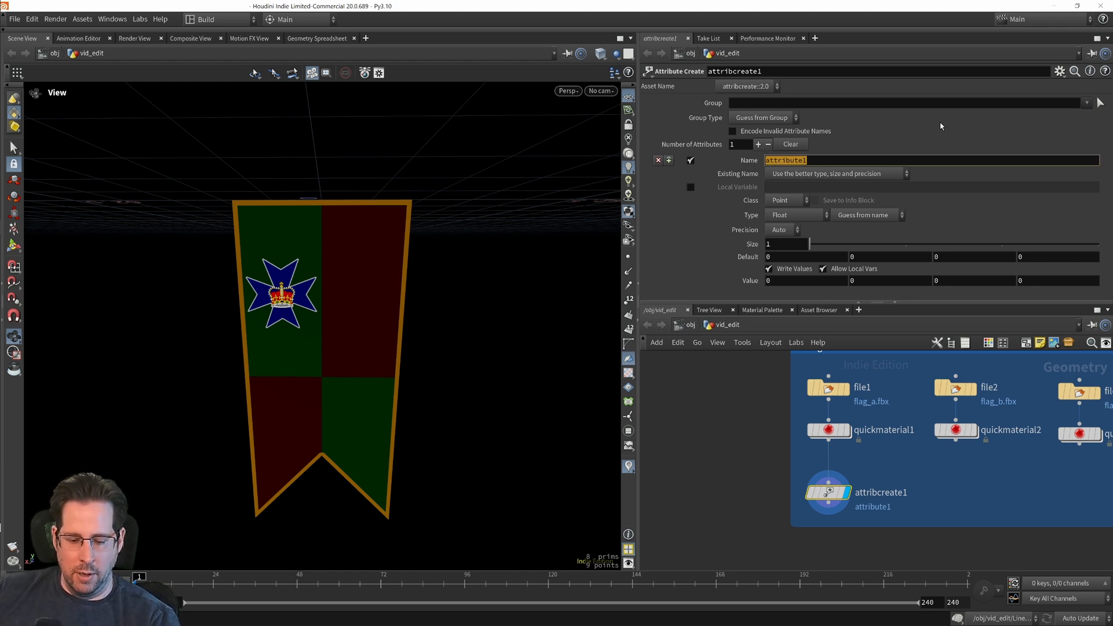
{"action": "type", "text": "var"}
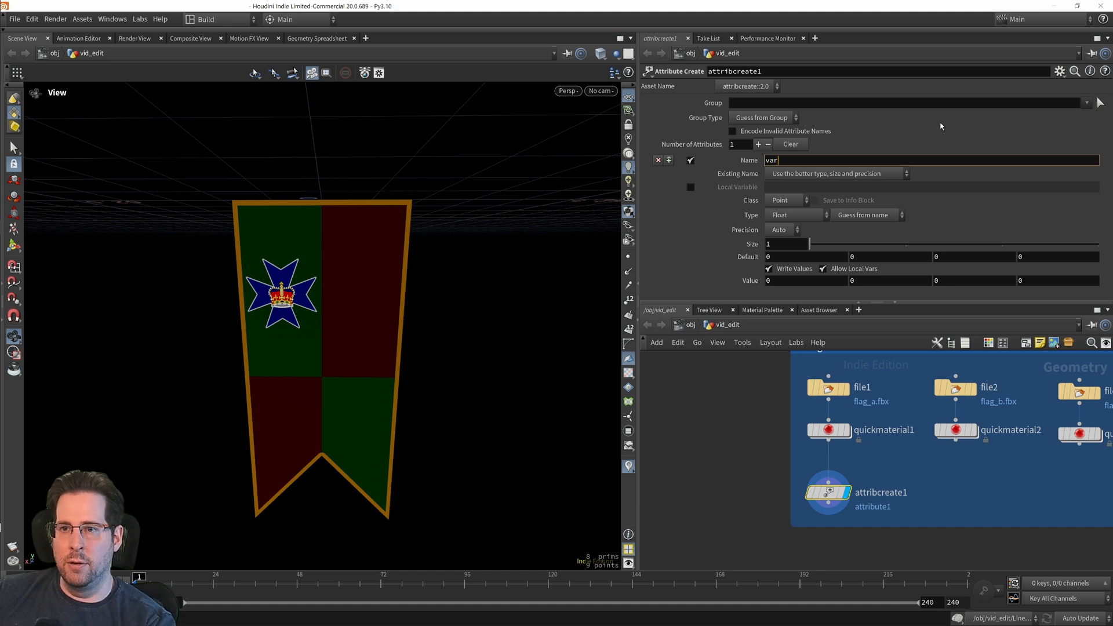
{"action": "left_click", "coordinate": [786, 201]}
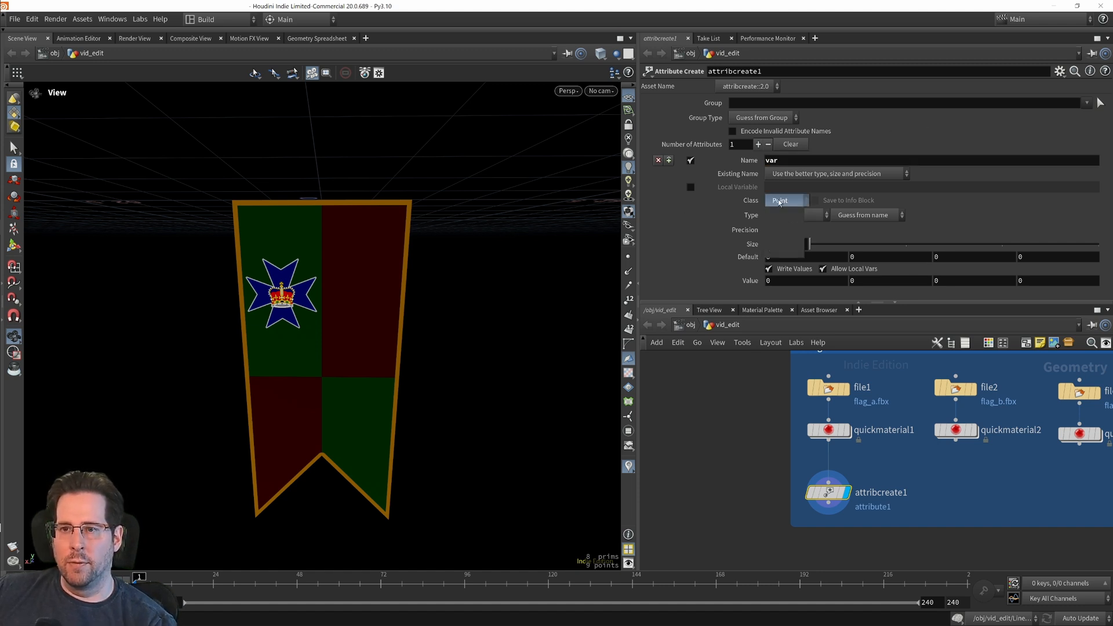
{"action": "left_click", "coordinate": [785, 232]}
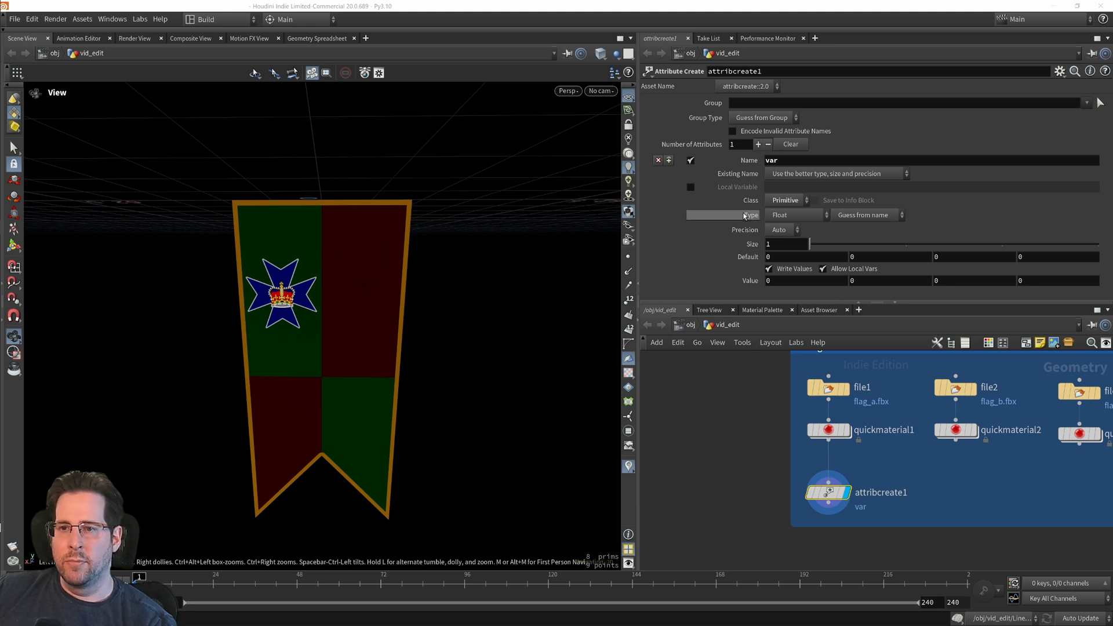
{"action": "left_click", "coordinate": [784, 216]}
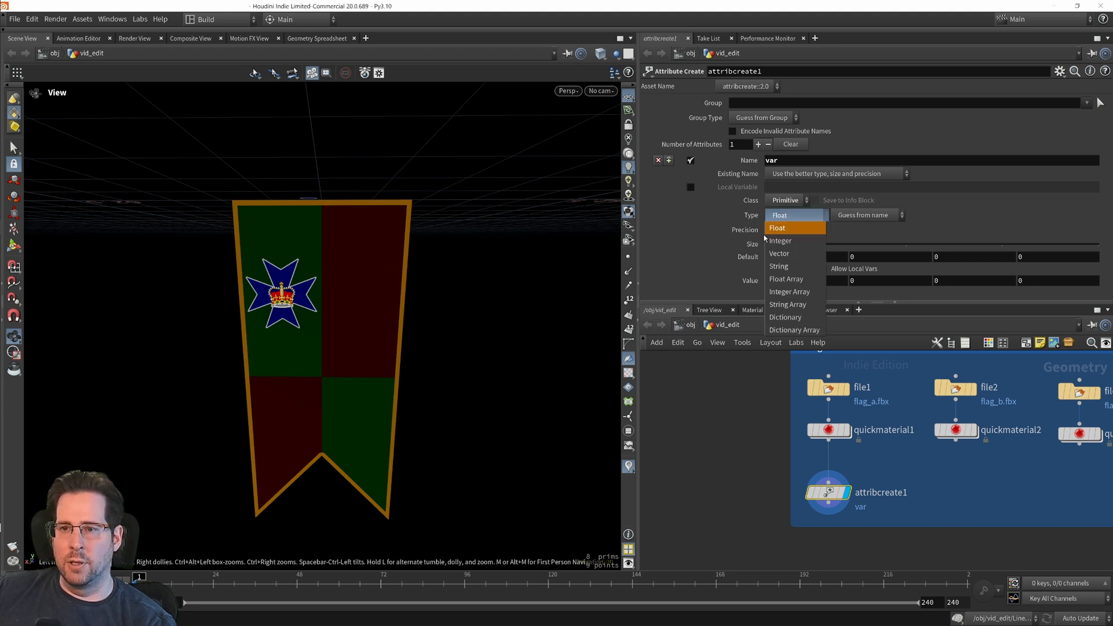
{"action": "left_click", "coordinate": [801, 245]}
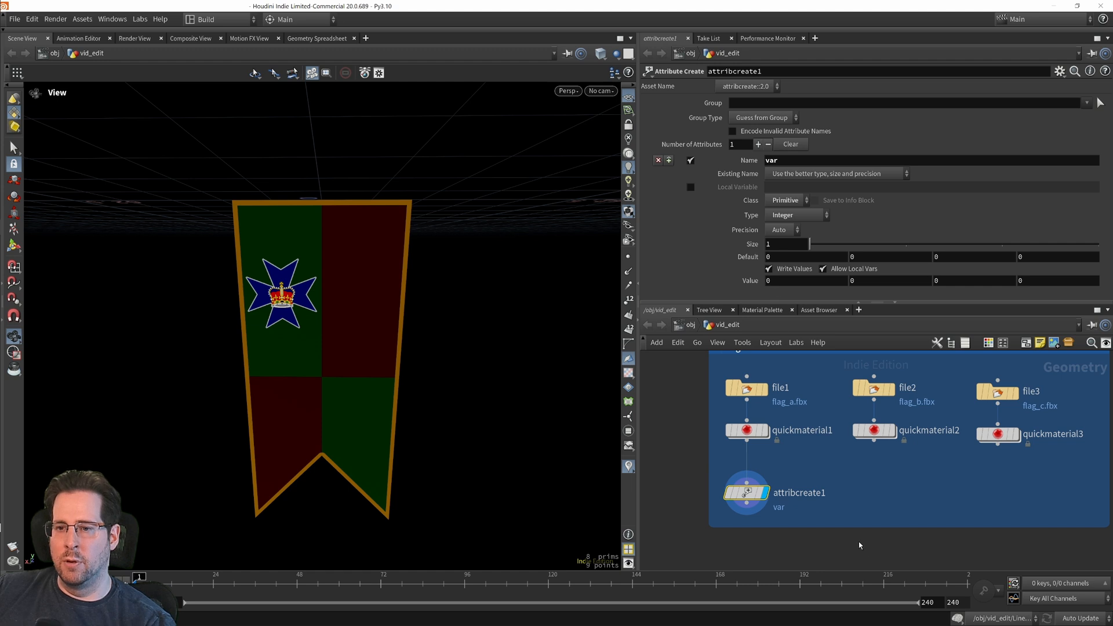
Step: Delete the Attribute Create node below quickmaterial1
{"action": "middle_click_drag", "start_coordinate": [871, 543], "coordinate": [825, 531]}
{"action": "middle_click_drag", "start_coordinate": [866, 471], "coordinate": [946, 486]}
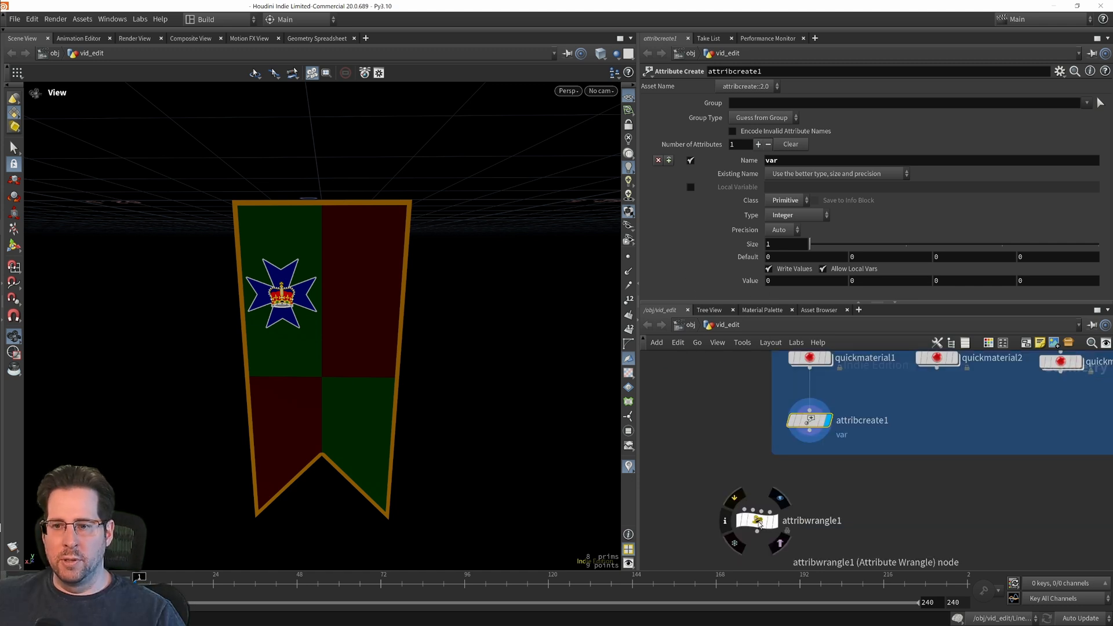
{"action": "left_click", "coordinate": [744, 521]}
{"action": "mouse_move", "coordinate": [859, 516]}
{"action": "middle_mouse_down"}
{"action": "mouse_move", "coordinate": [864, 479]}
{"action": "mouse_move", "coordinate": [845, 526]}
{"action": "middle_mouse_up"}
{"action": "left_click_drag", "start_coordinate": [736, 544], "coordinate": [753, 521]}
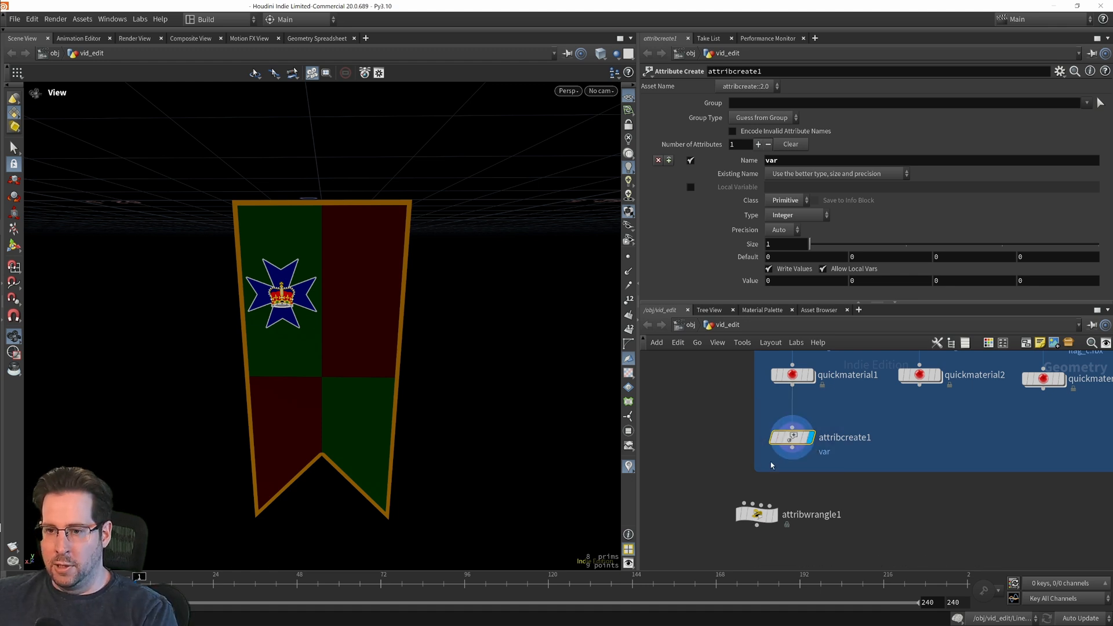
{"action": "key", "text": "Delete"}
Step: Connect the Attribute Wrangle node to quickmaterial1's output and place it directly below
{"action": "left_click_drag", "start_coordinate": [773, 517], "coordinate": [797, 454]}
{"action": "middle_click_drag", "start_coordinate": [797, 454], "coordinate": [817, 492]}
{"action": "left_click_drag", "start_coordinate": [816, 491], "coordinate": [795, 484]}
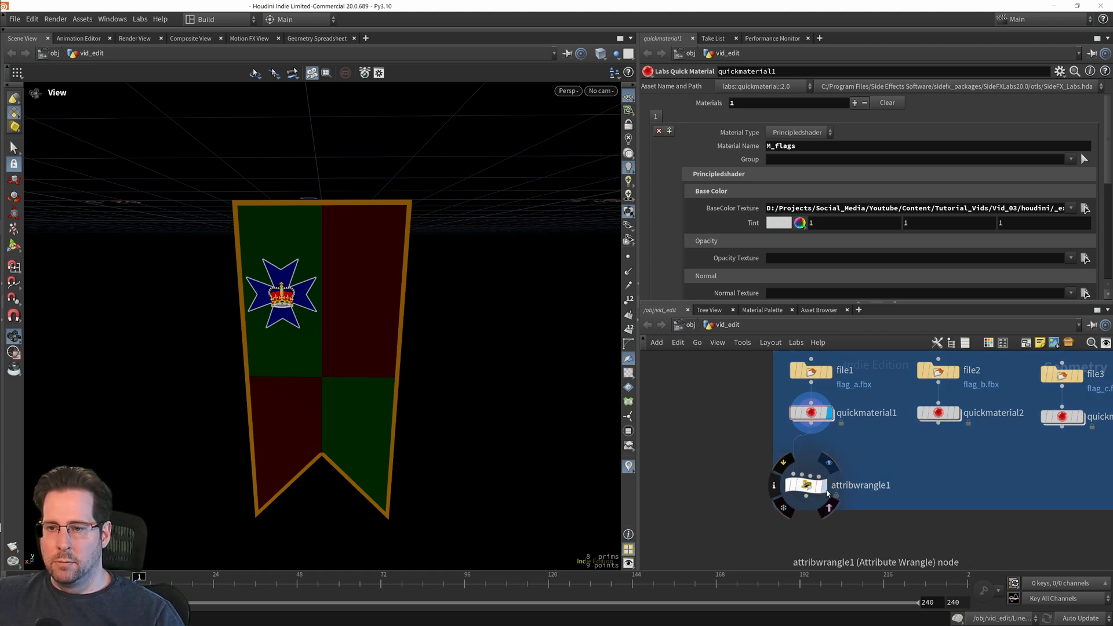
Step: Display the Attribute Wrangle node and set it to run over Primitives
{"action": "left_click", "coordinate": [805, 483]}
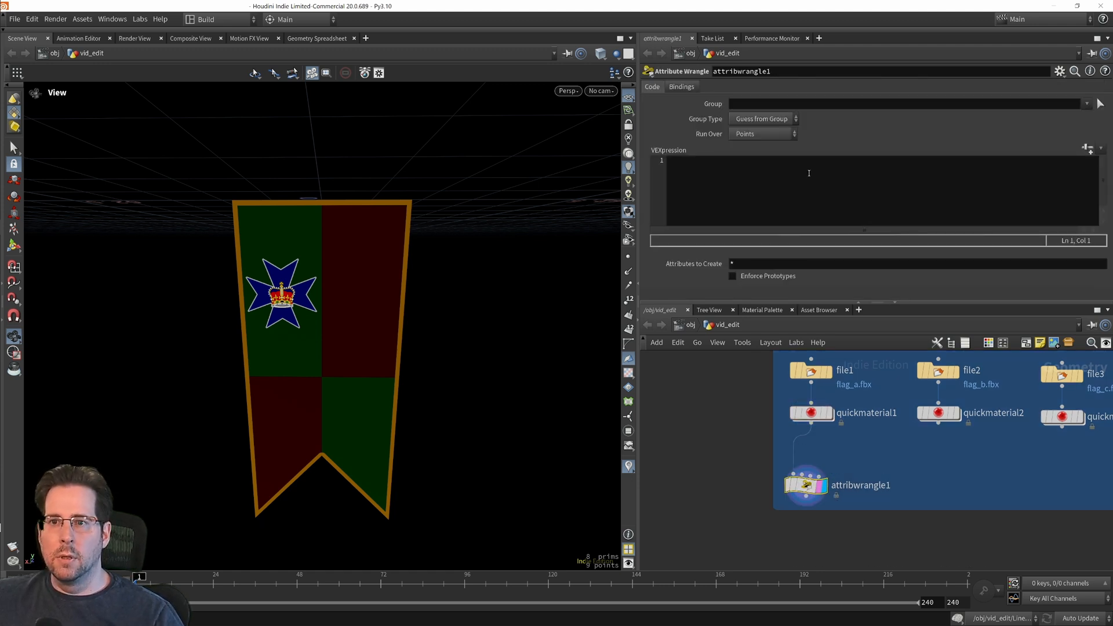
{"action": "left_click", "coordinate": [746, 134]}
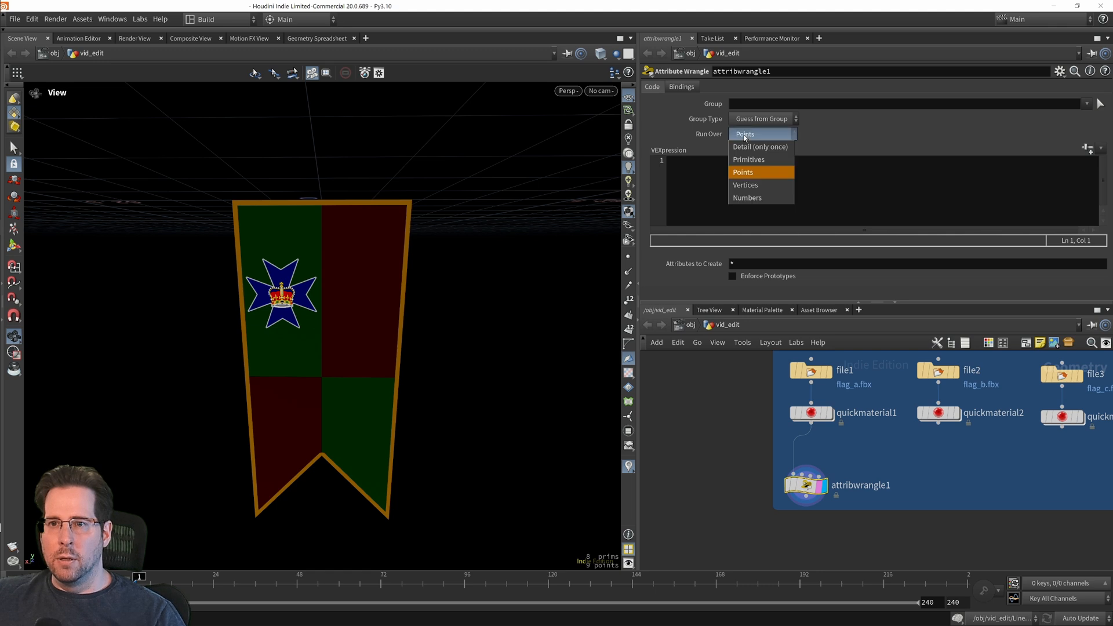
{"action": "left_click", "coordinate": [756, 168]}
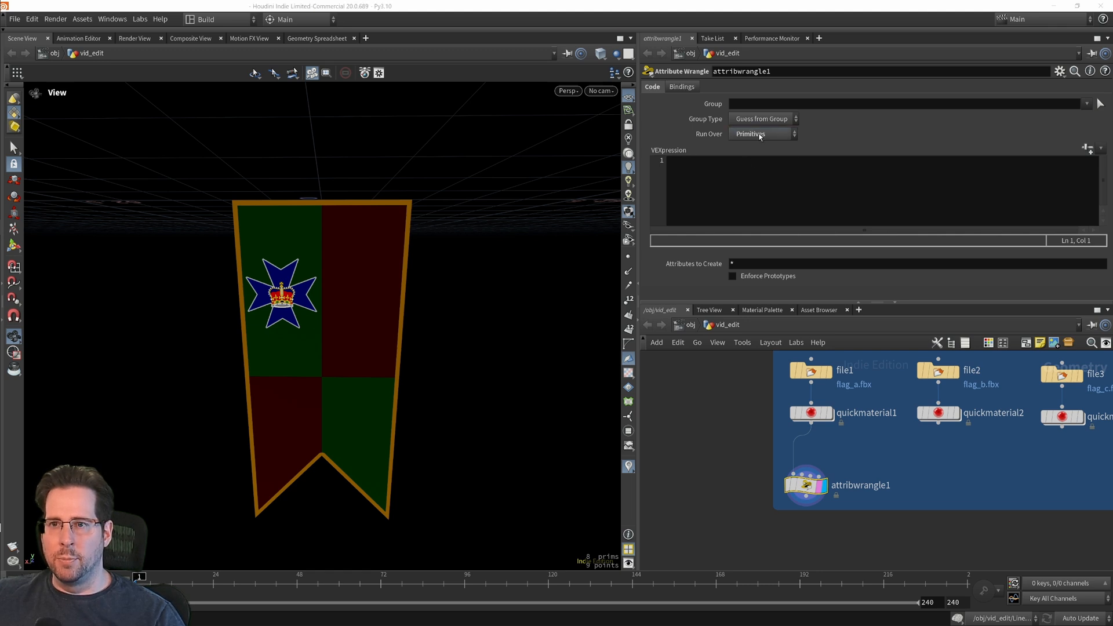
Step: Write the wrangle's VEX expression as i@var = chi("value");
{"action": "left_click", "coordinate": [694, 168]}
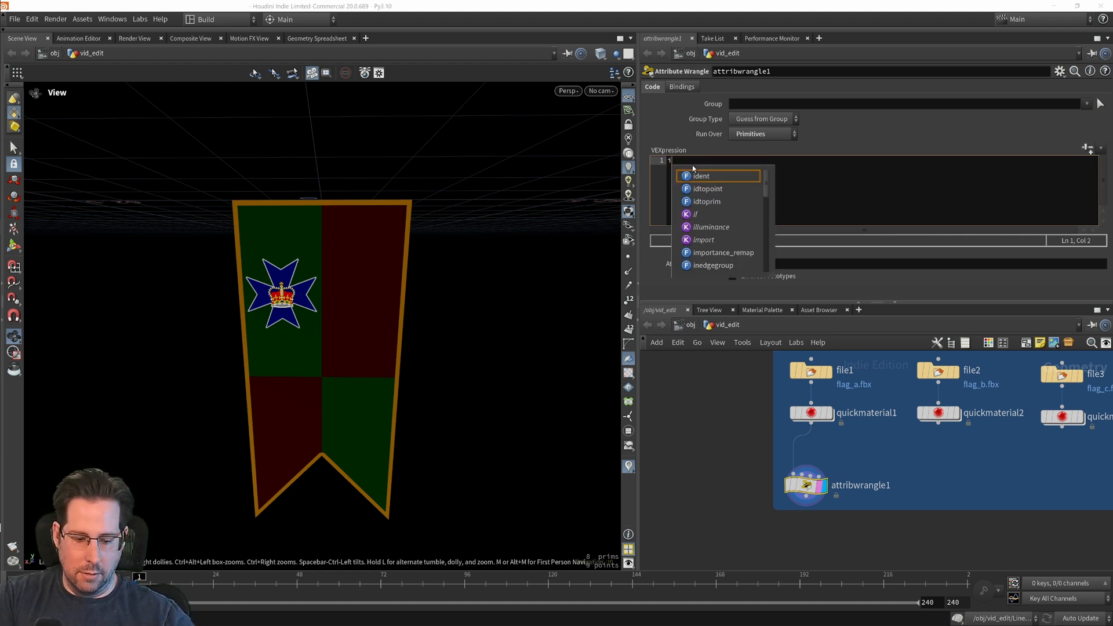
{"action": "type", "text": "i@va"}
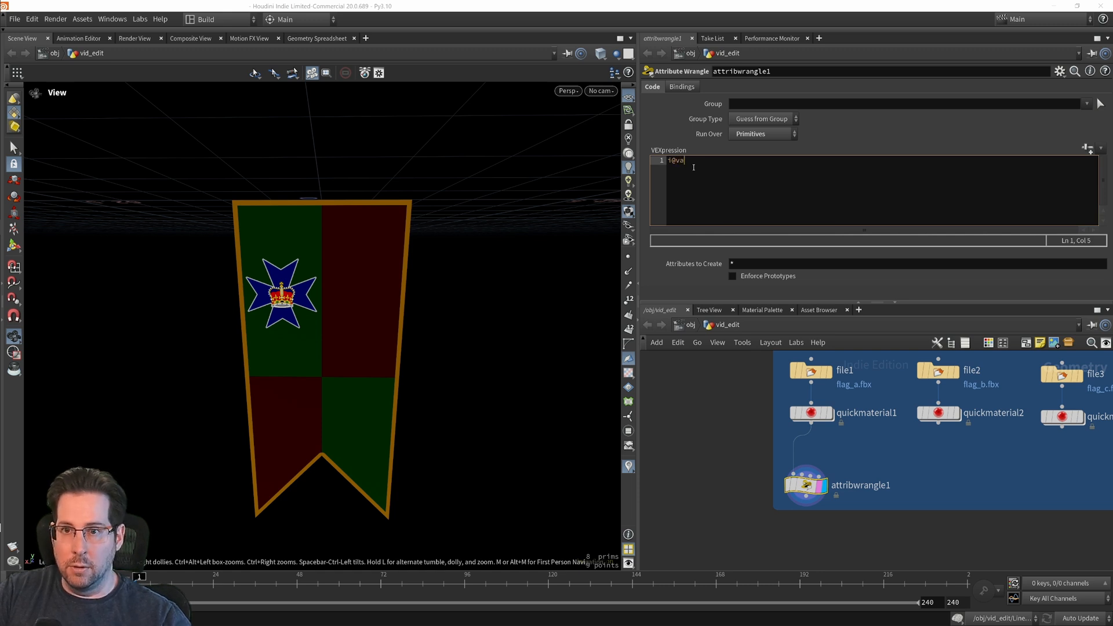
{"action": "type", "text": "r"}
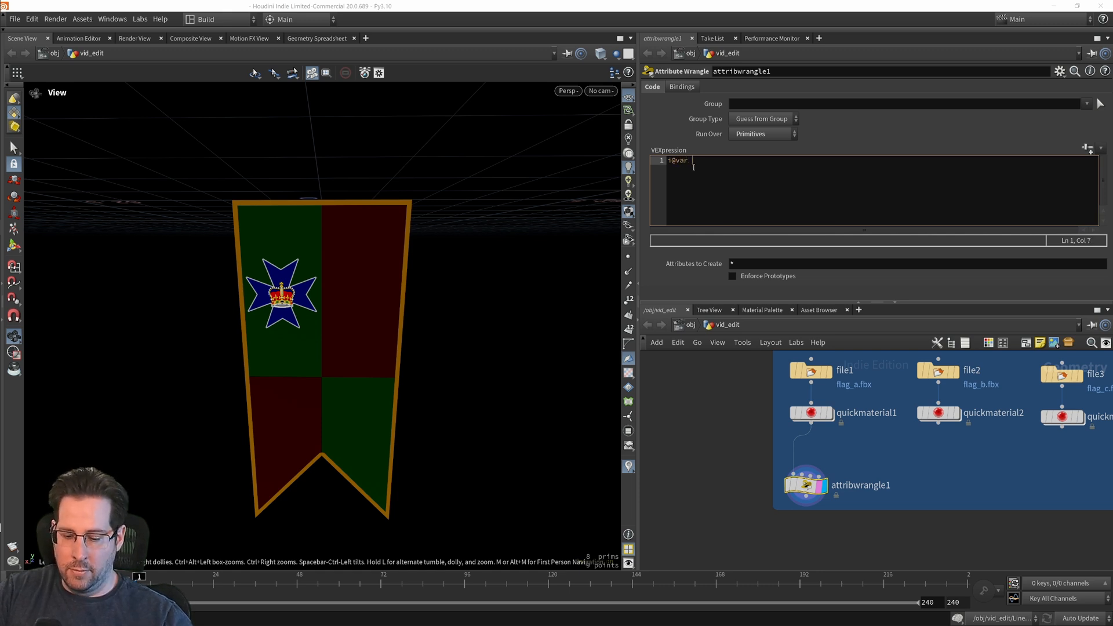
{"action": "type", "text": " = "}
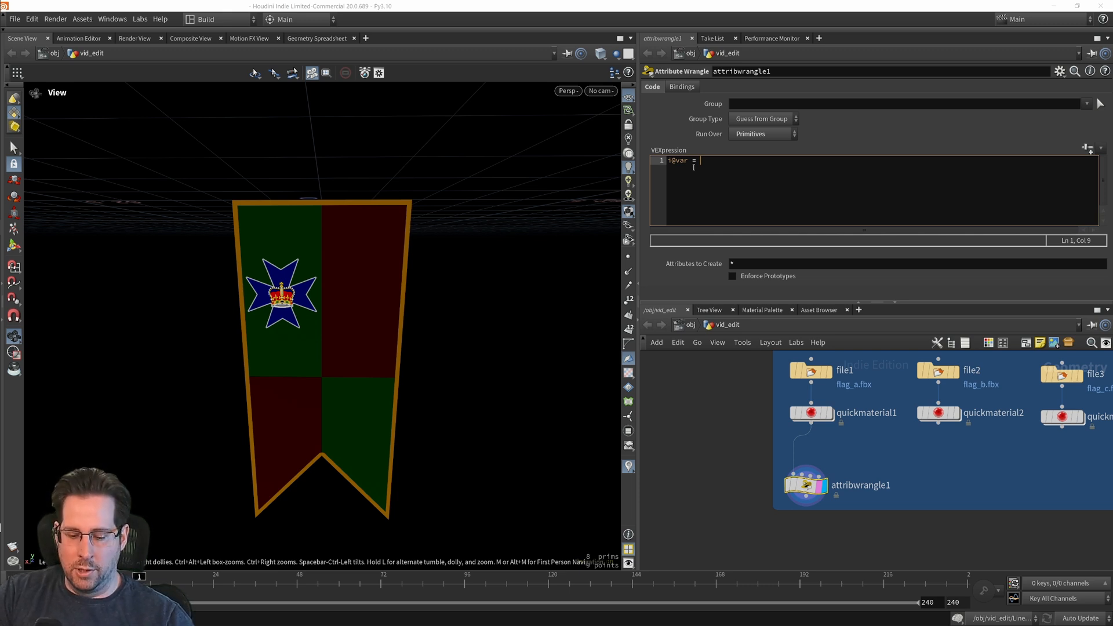
{"action": "type", "text": "c"}
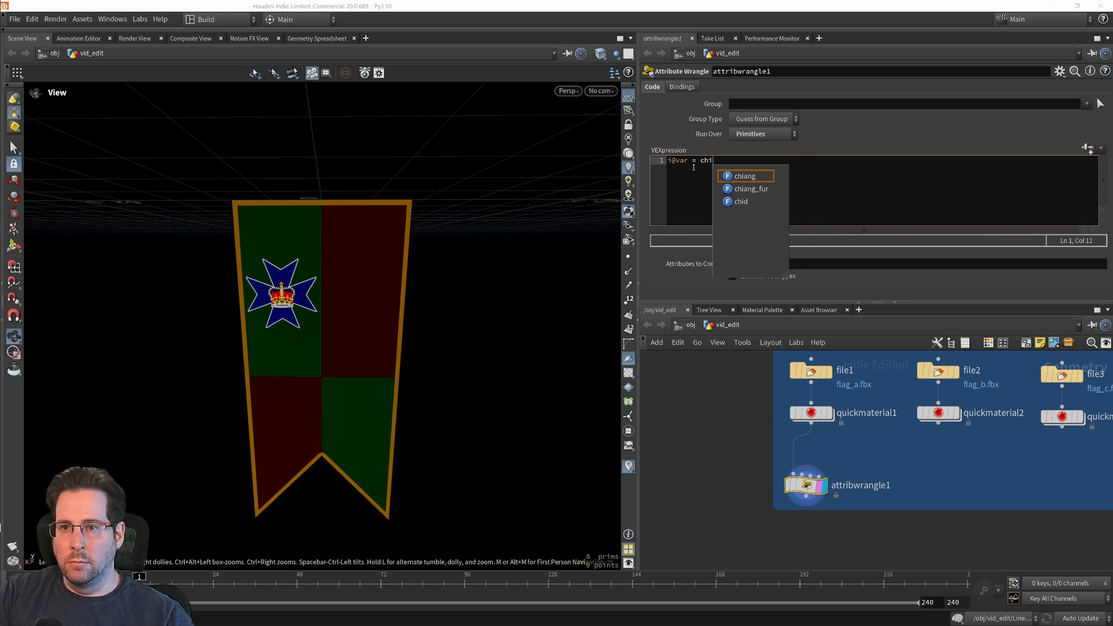
{"action": "type", "text": "hi("}
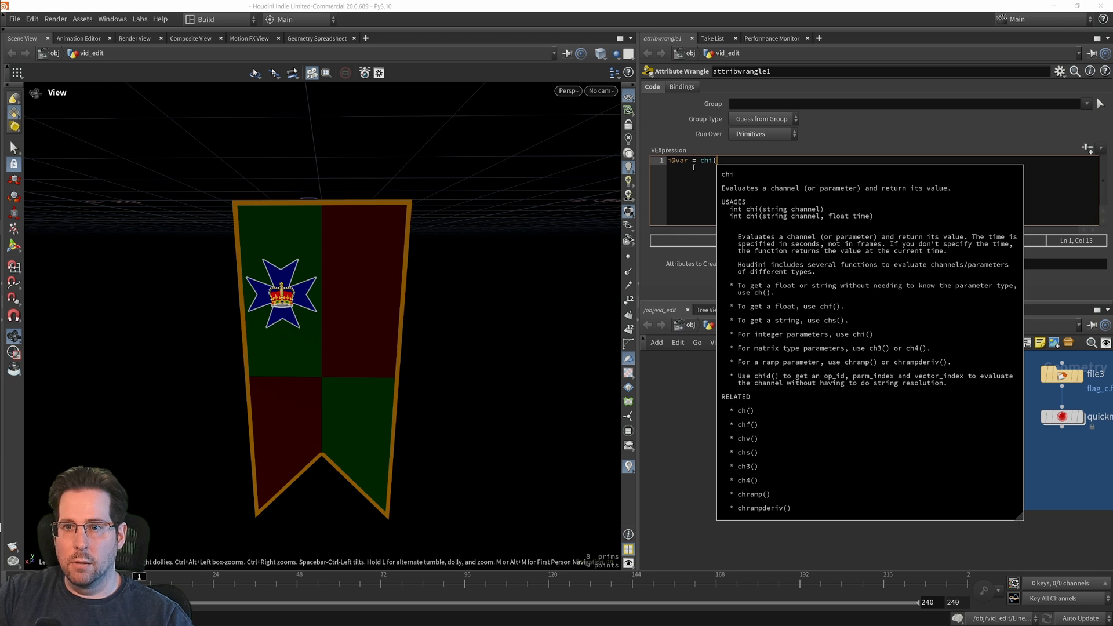
{"action": "type", "text": "\"va"}
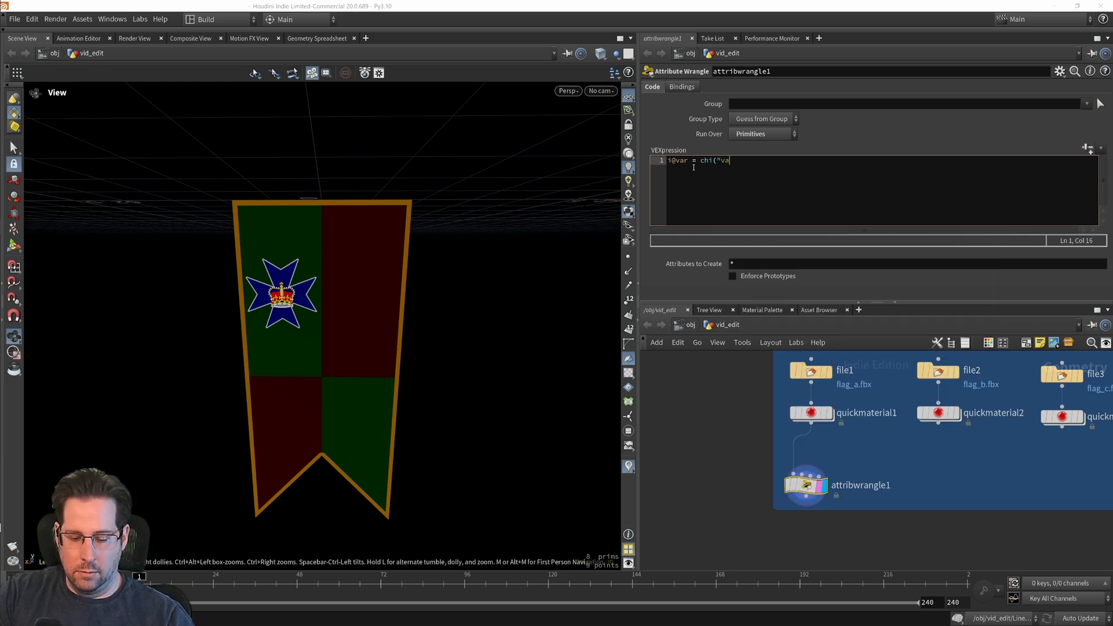
{"action": "type", "text": "kue"}
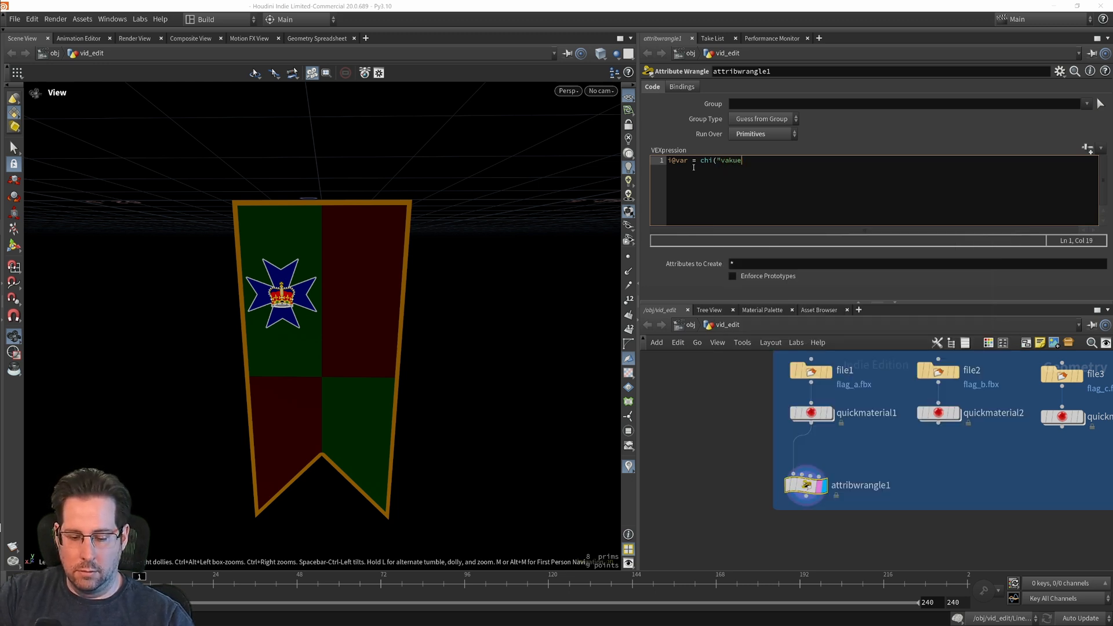
{"action": "type", "text": "\""}
{"action": "key", "text": "BackSpace"}
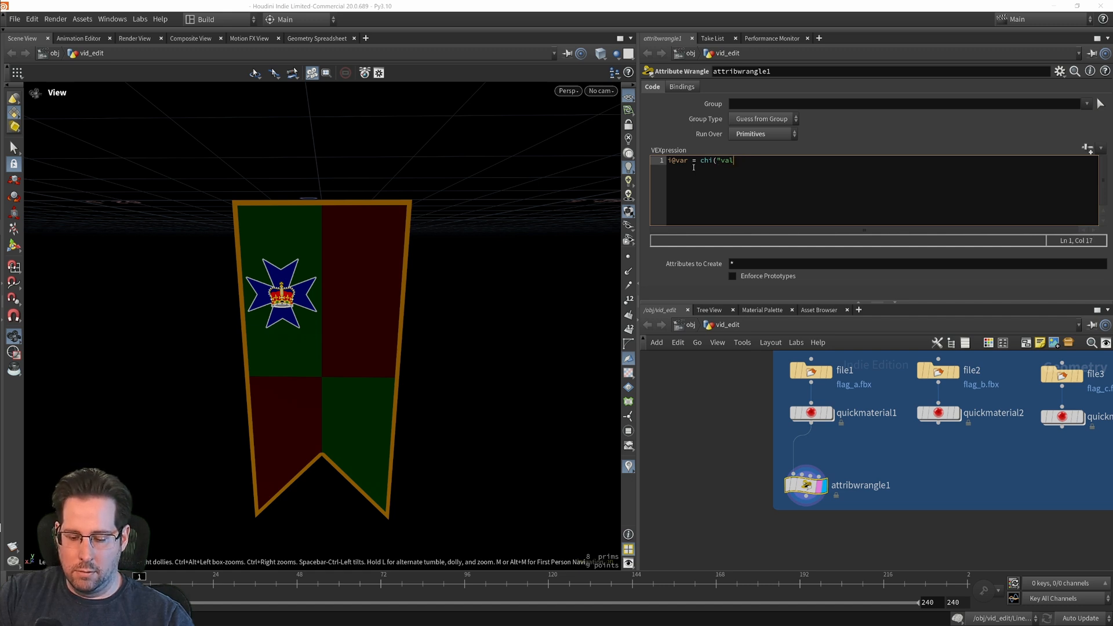
{"action": "type", "text": "\");"}
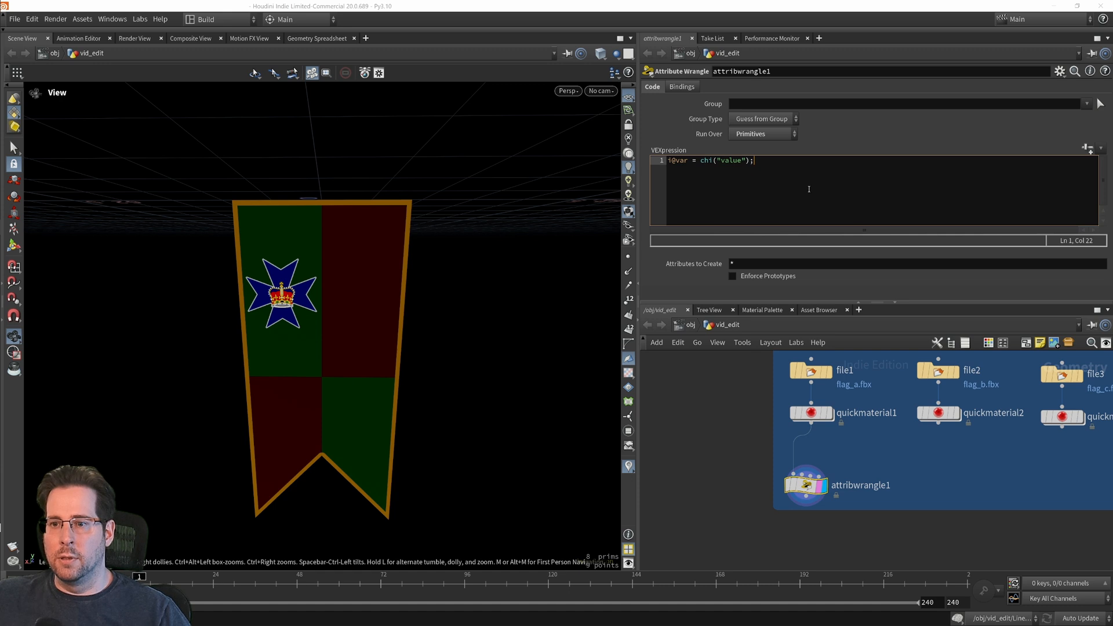
Step: Create the spare parameter for the wrangle's chi() call and set the resulting Value to 8
{"action": "left_click", "coordinate": [696, 189]}
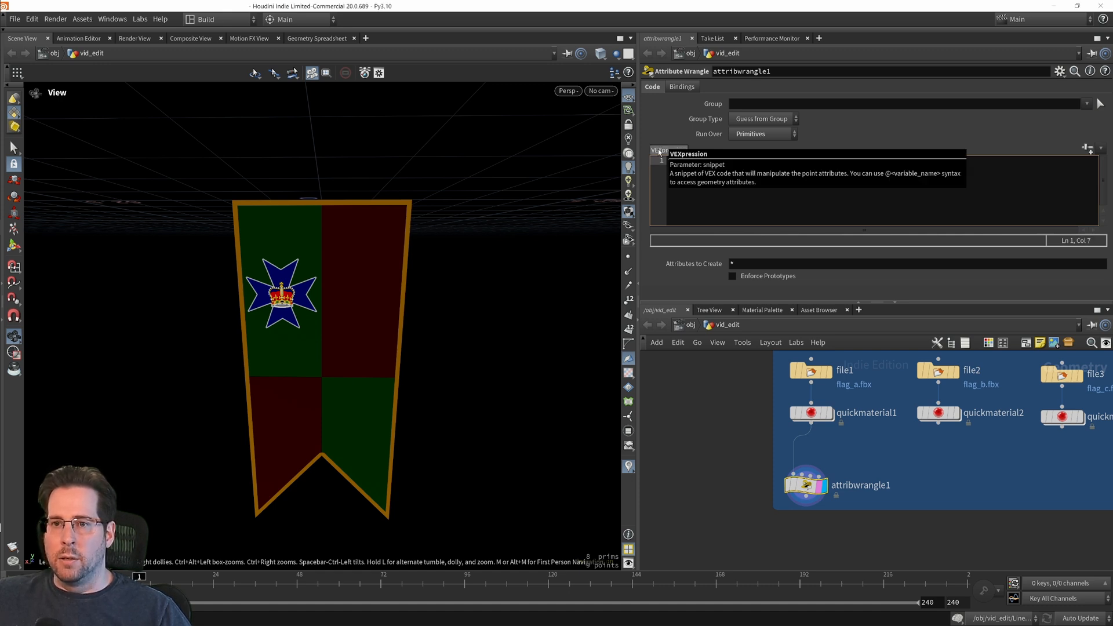
{"action": "left_click", "coordinate": [1089, 148]}
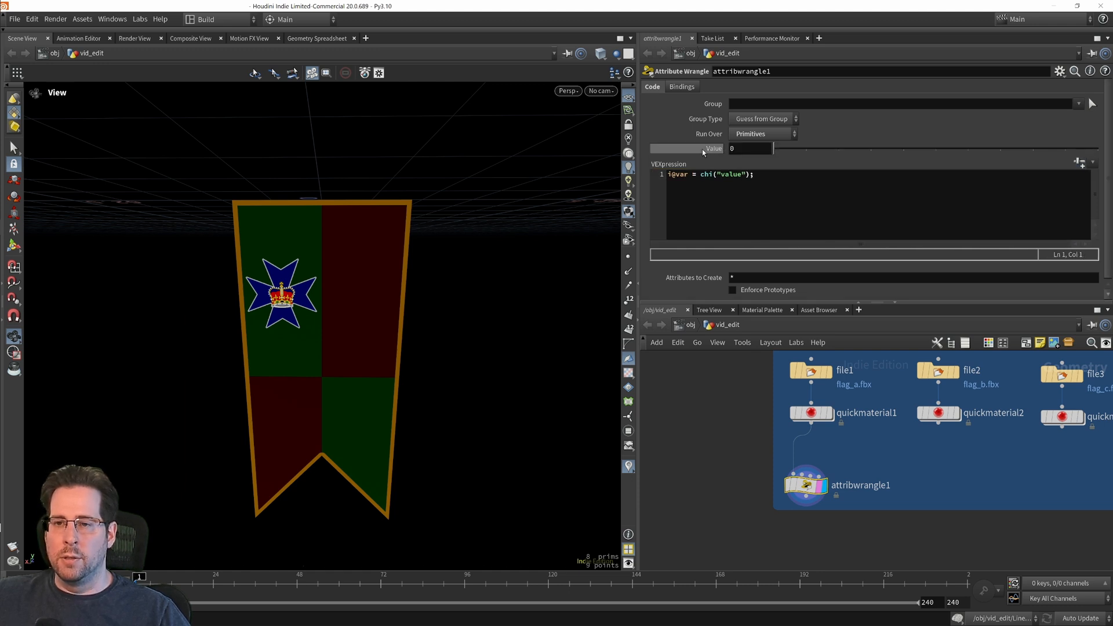
{"action": "left_click_drag", "start_coordinate": [781, 151], "coordinate": [1025, 158]}
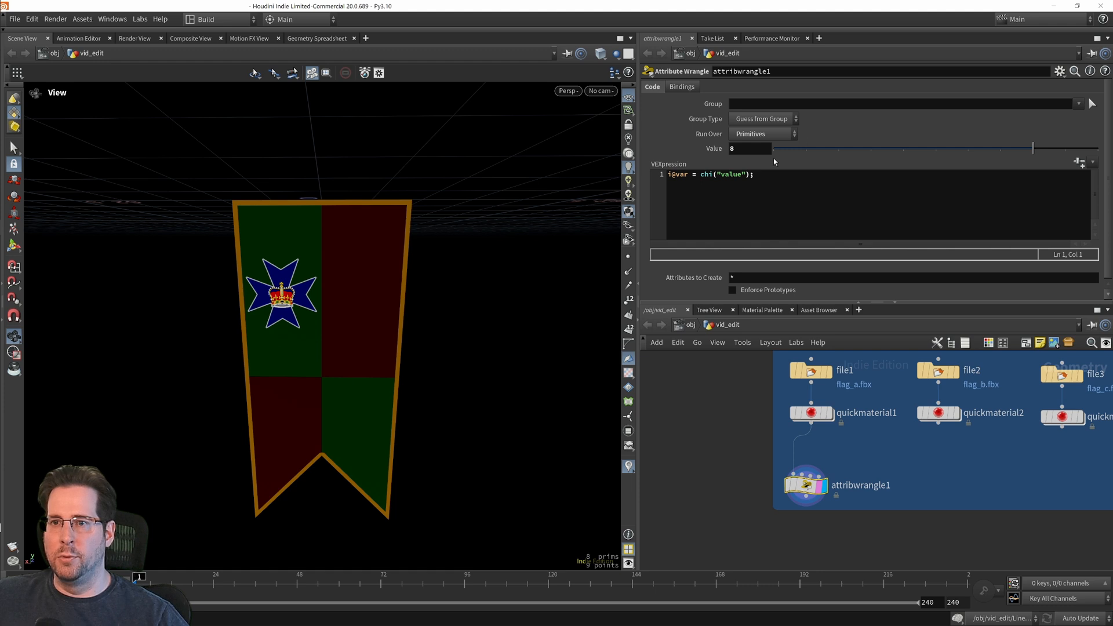
Step: Rename the Attribute Wrangle under quickmaterial1 to var and set its Value to 0
{"action": "middle_click_drag", "start_coordinate": [836, 516], "coordinate": [788, 522]}
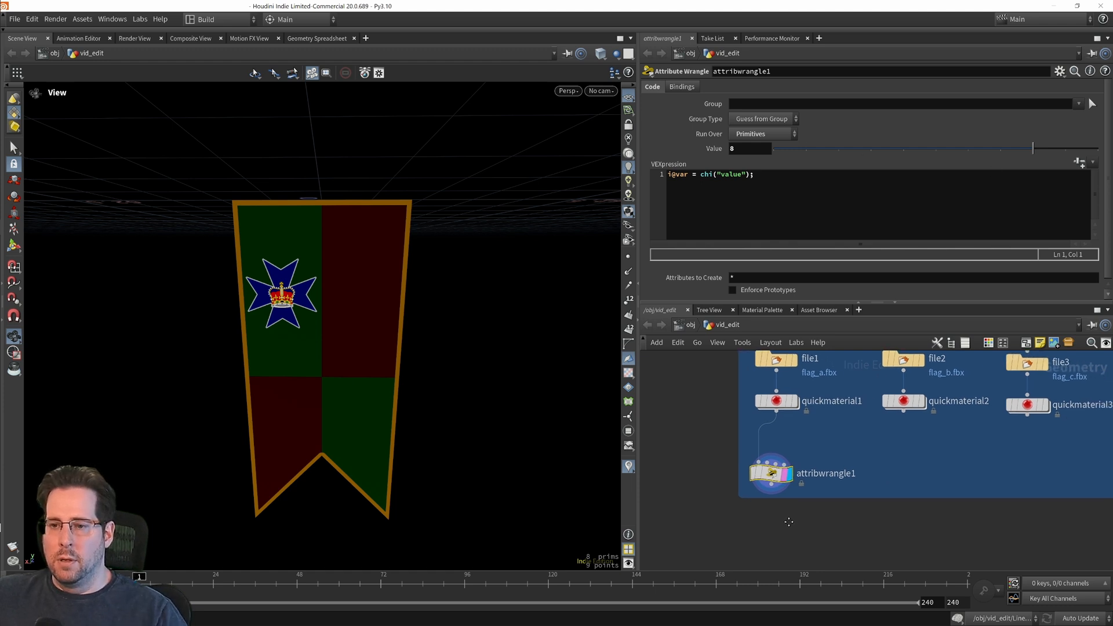
{"action": "mouse_move", "coordinate": [772, 472]}
{"action": "left_mouse_down"}
{"action": "mouse_move", "coordinate": [790, 461]}
{"action": "mouse_move", "coordinate": [776, 468]}
{"action": "left_mouse_up"}
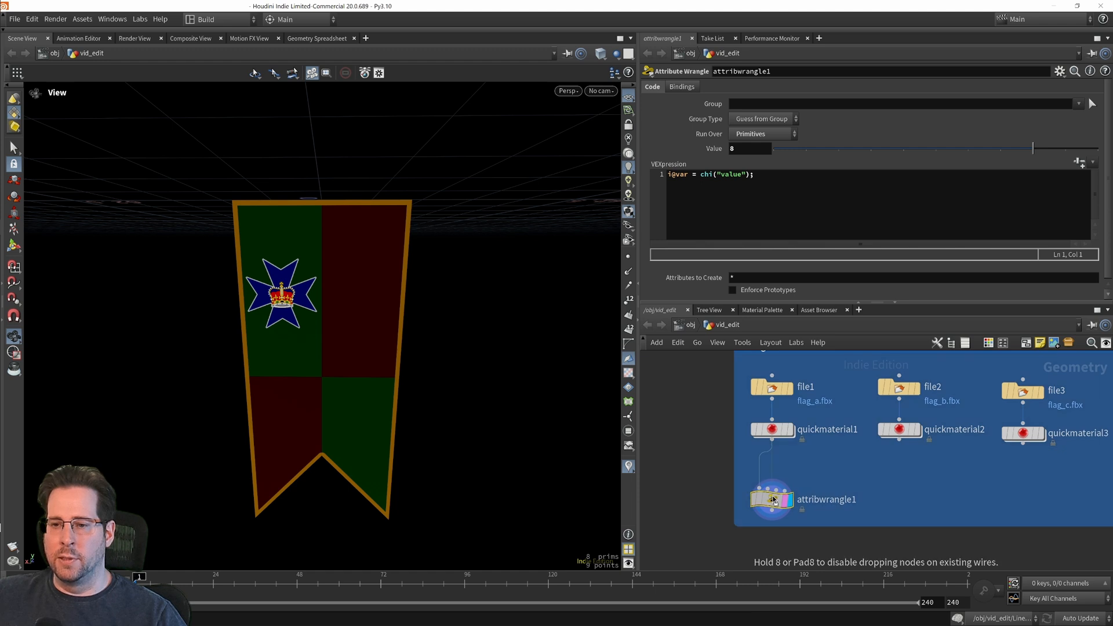
{"action": "middle_click_drag", "start_coordinate": [858, 451], "coordinate": [840, 477]}
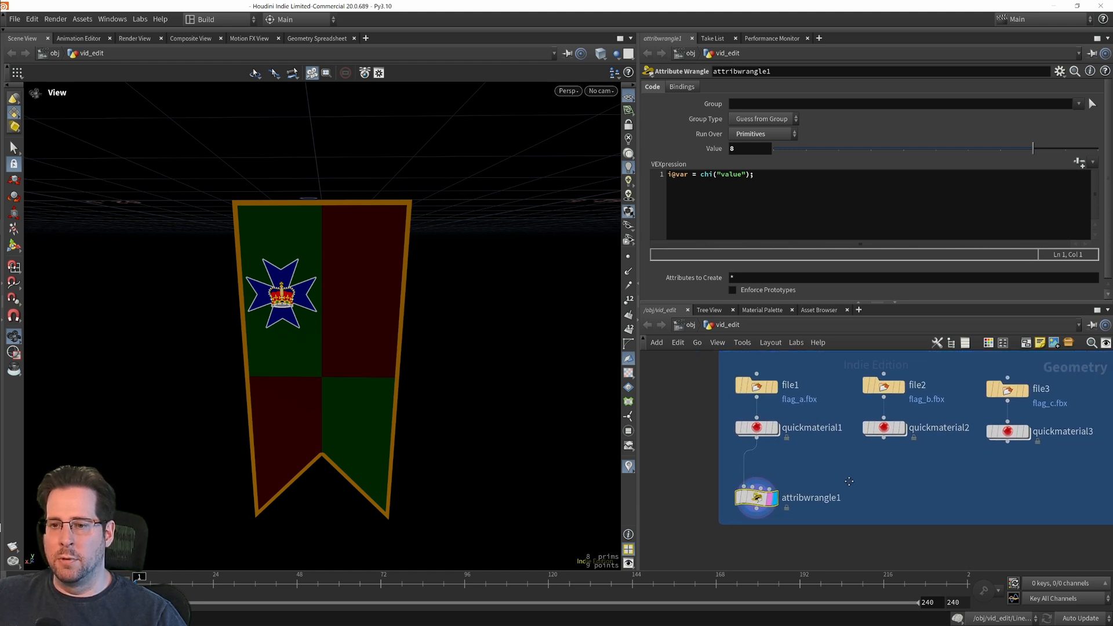
{"action": "double_click", "coordinate": [784, 497]}
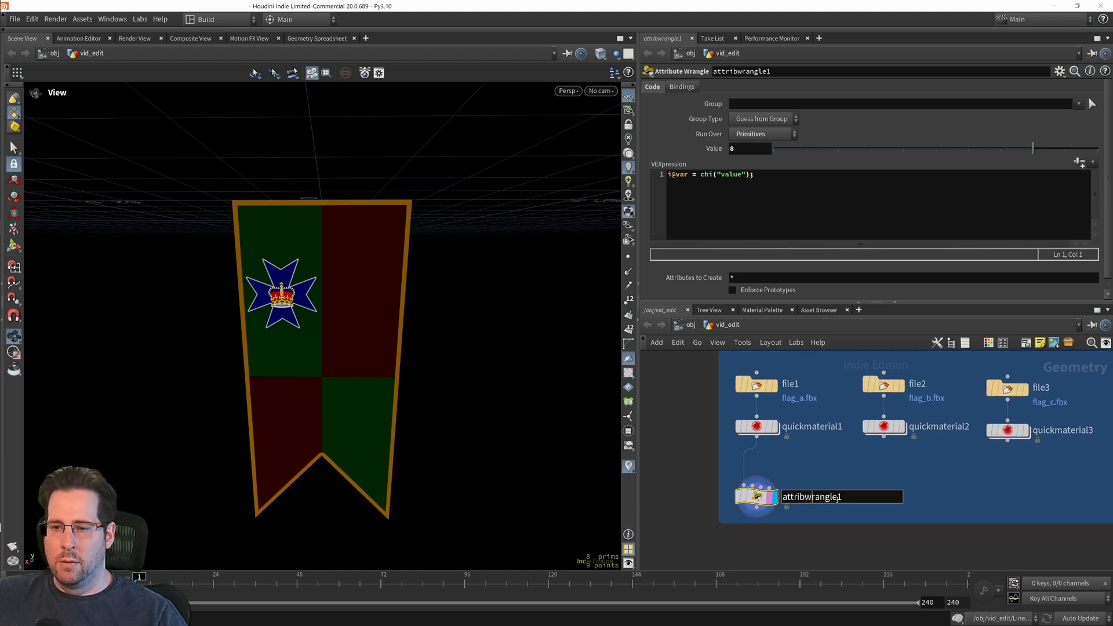
{"action": "type", "text": "va"}
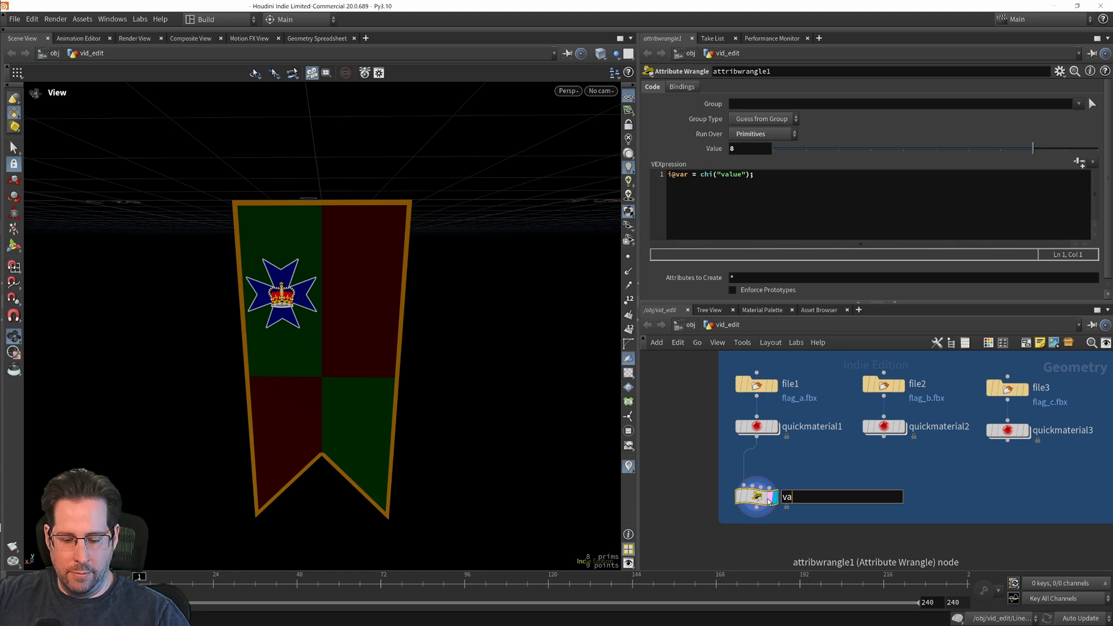
{"action": "type", "text": "r"}
{"action": "key", "text": "Return"}
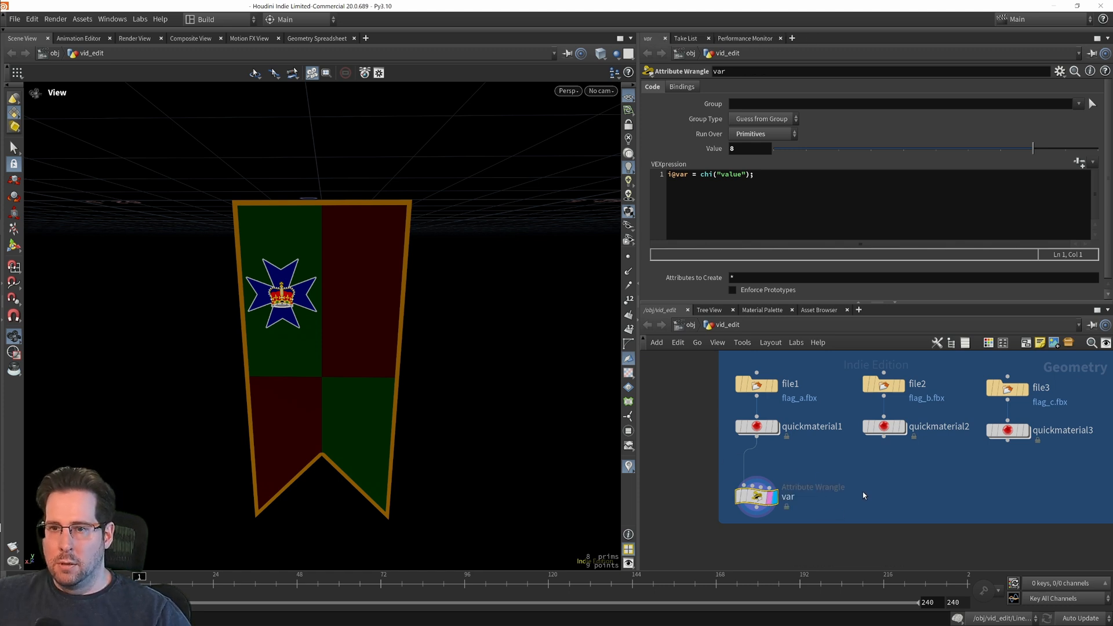
{"action": "middle_click_drag", "start_coordinate": [863, 495], "coordinate": [839, 489]}
{"action": "left_click_drag", "start_coordinate": [1018, 155], "coordinate": [742, 174]}
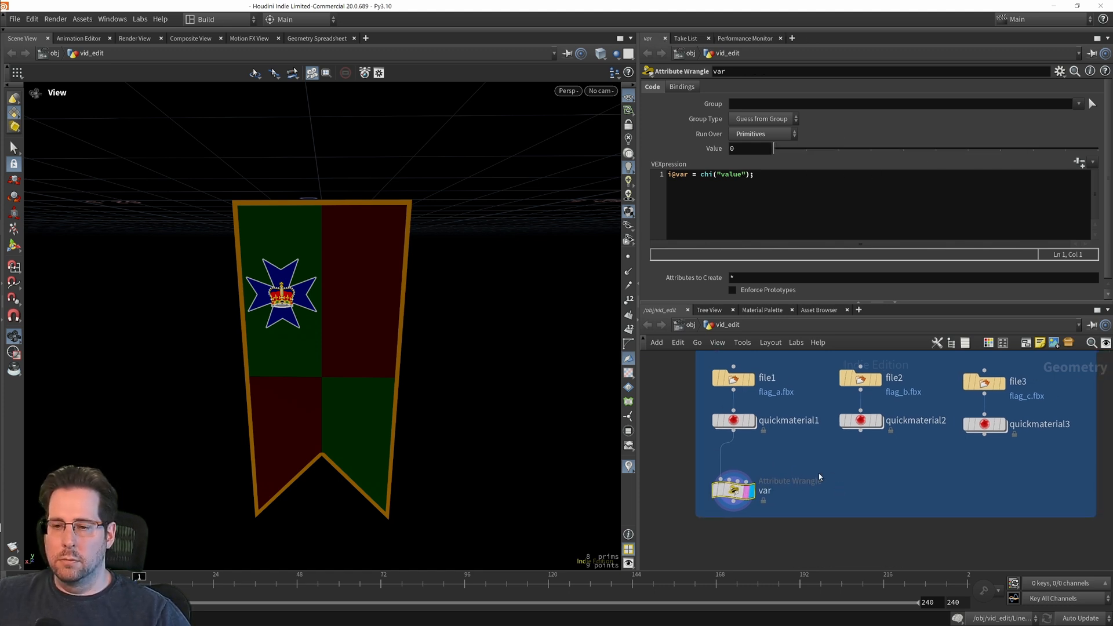
Step: Add a copy of the var wrangle below quickmaterial2, fed by that material, and set its Value to 1
{"action": "left_click_drag", "start_coordinate": [731, 492], "coordinate": [860, 494], "text": "alt"}
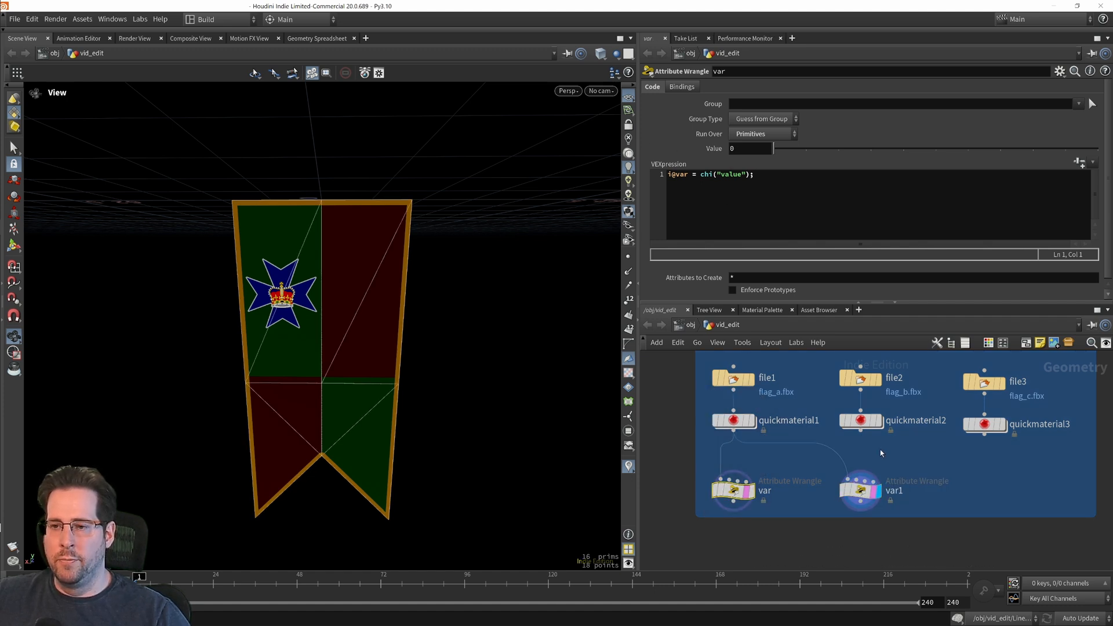
{"action": "left_click", "coordinate": [847, 483]}
{"action": "left_click", "coordinate": [860, 431]}
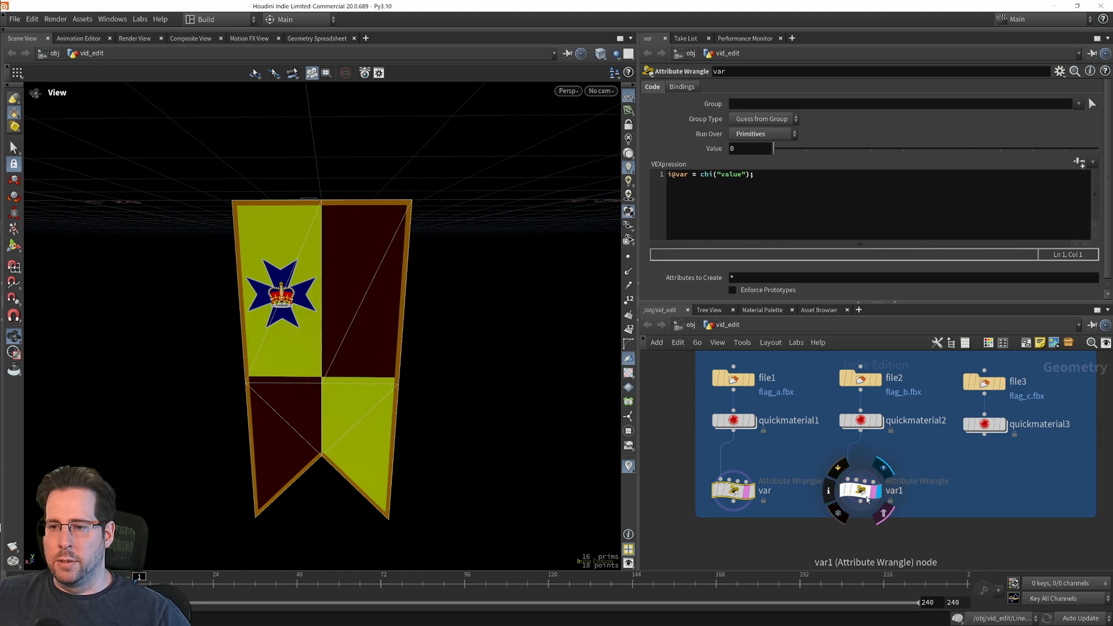
{"action": "left_click", "coordinate": [860, 490]}
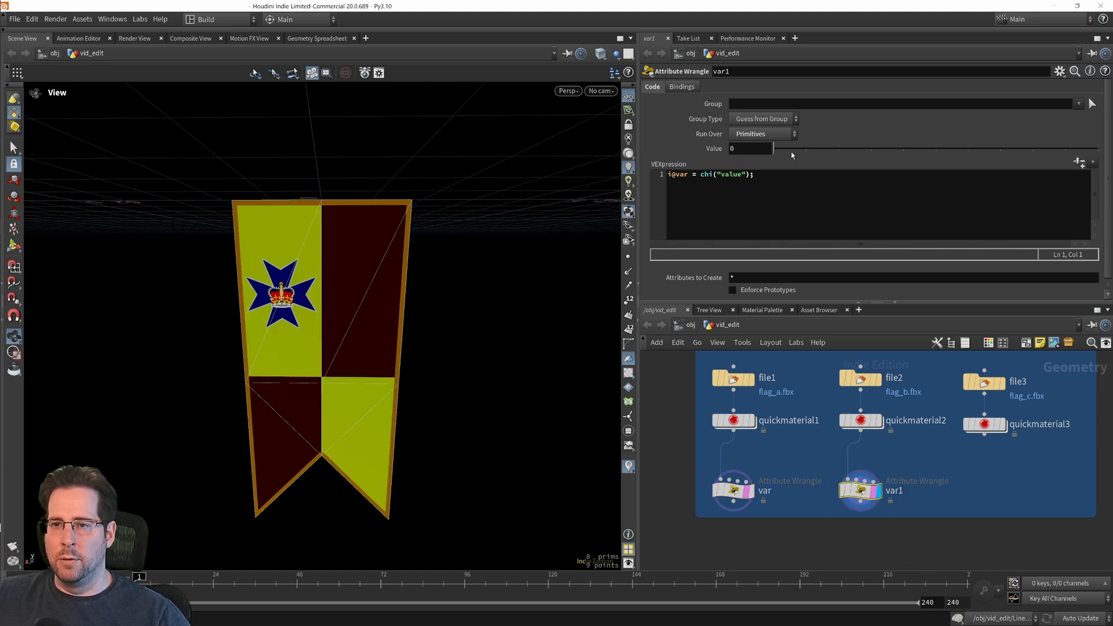
{"action": "left_click", "coordinate": [806, 152]}
Step: Add a copy of the var1 wrangle below quickmaterial3 and set its Value to 2
{"action": "middle_click_drag", "start_coordinate": [932, 549], "coordinate": [874, 544]}
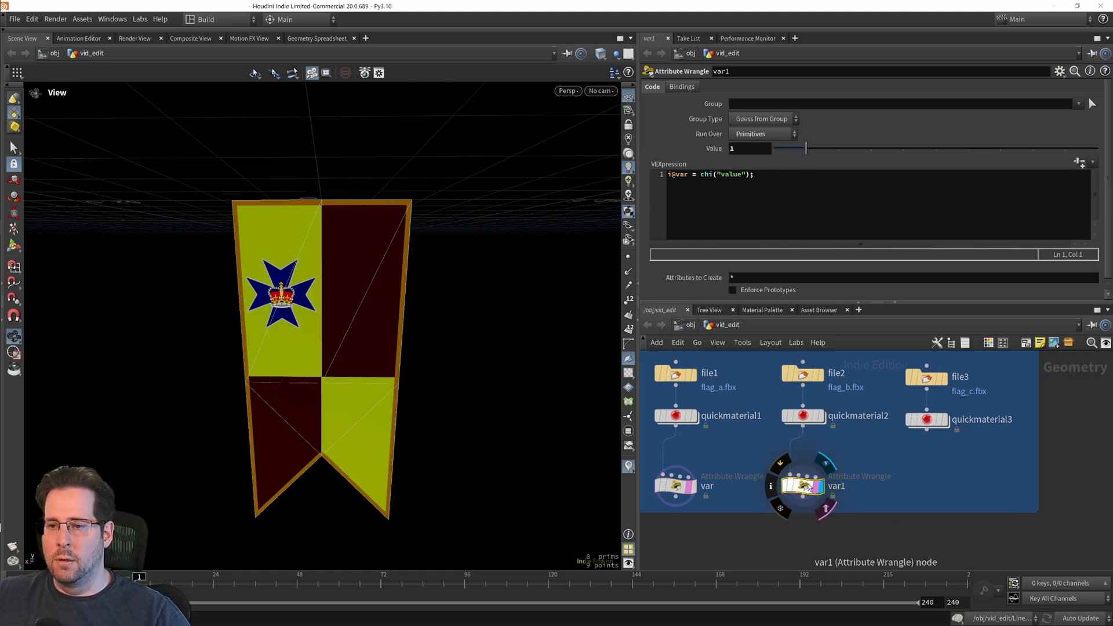
{"action": "left_click_drag", "start_coordinate": [808, 486], "coordinate": [933, 487], "text": "alt"}
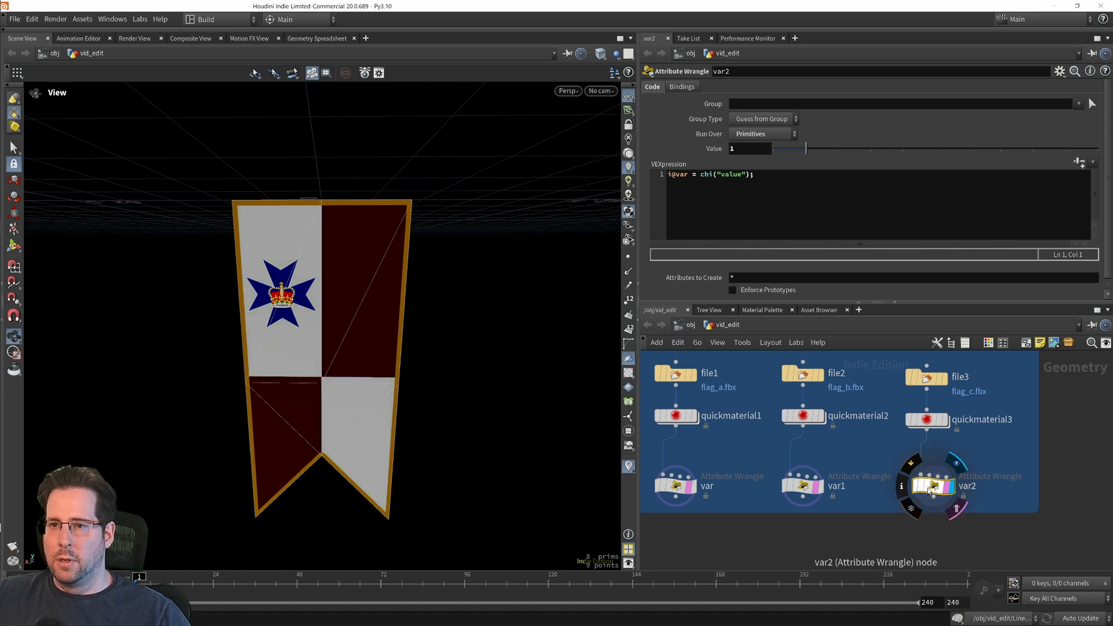
{"action": "left_click", "coordinate": [837, 150]}
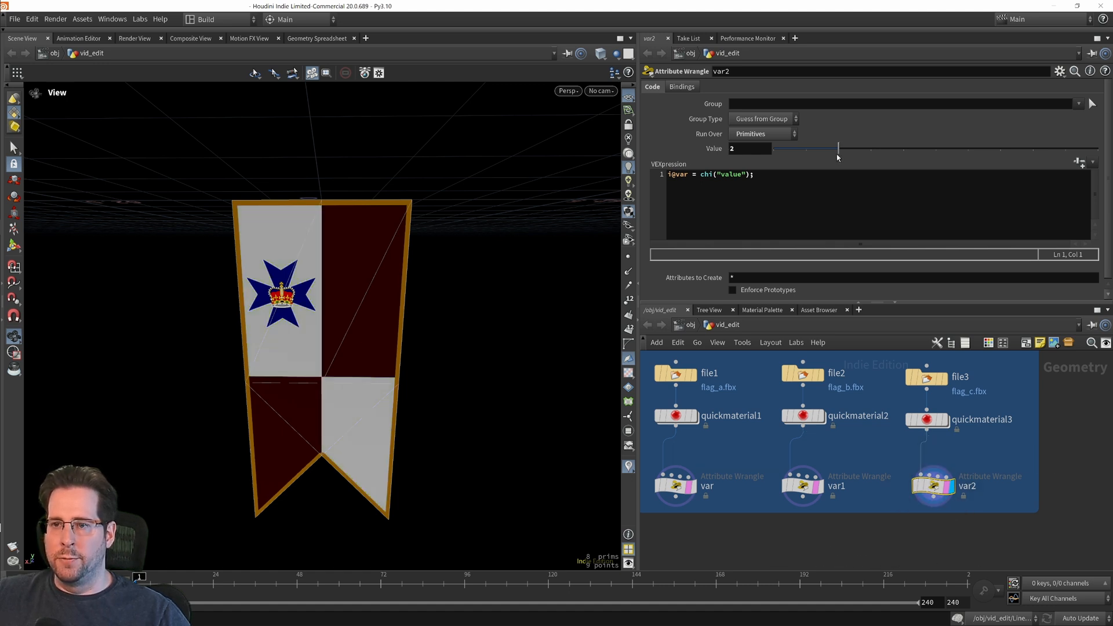
Step: Add a Merge node below the three var wrangles, connect all their outputs to it, and display it
{"action": "middle_click_drag", "start_coordinate": [804, 567], "coordinate": [860, 503]}
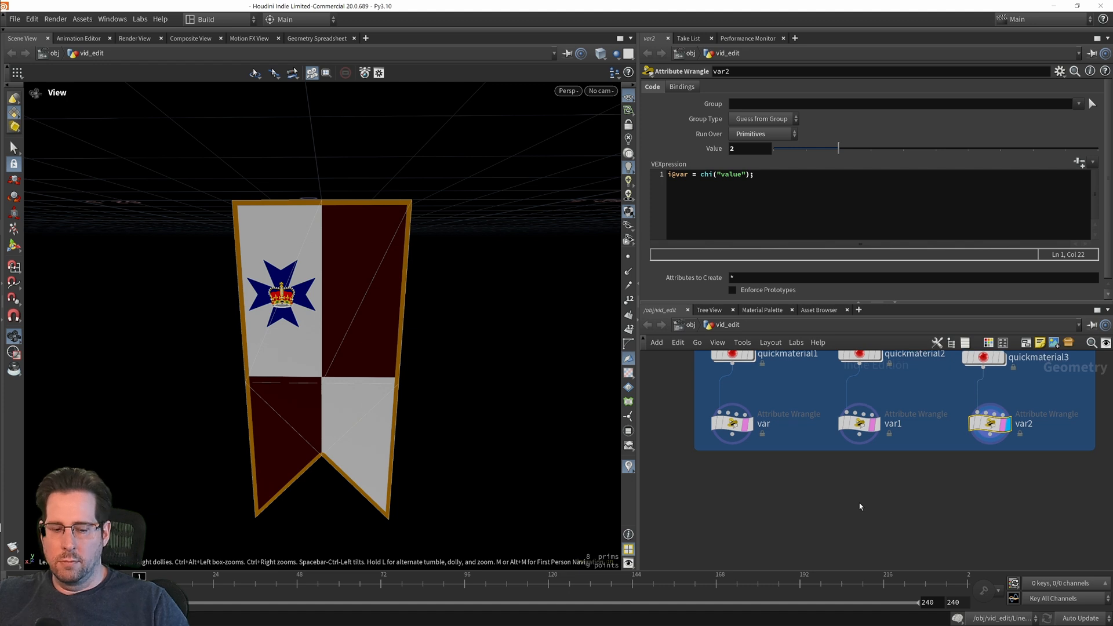
{"action": "key", "text": "Tab"}
{"action": "type", "text": "merge"}
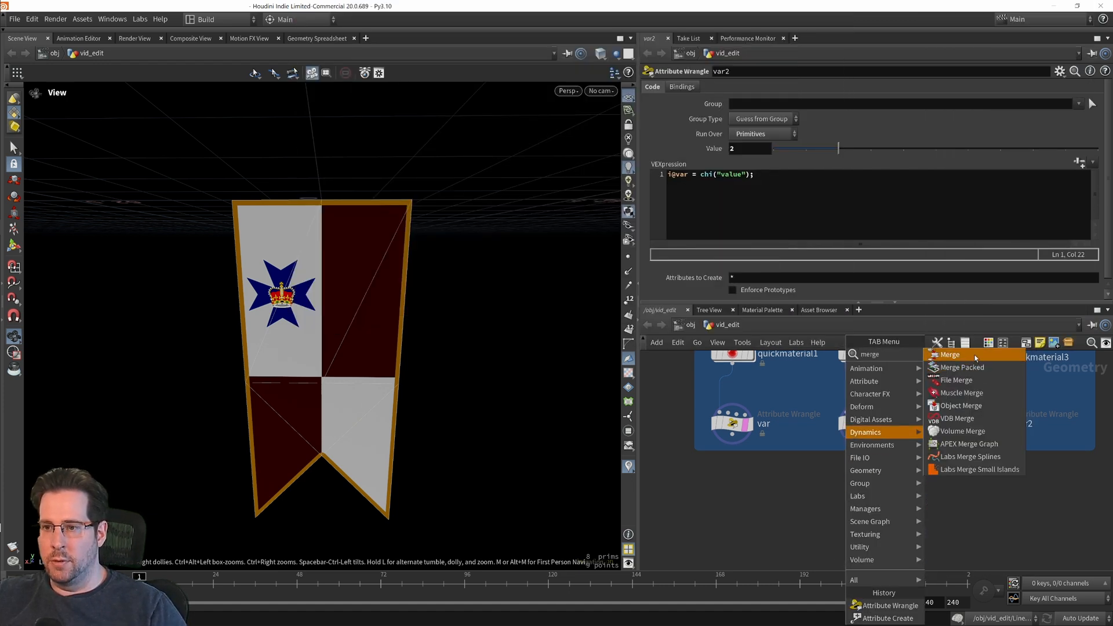
{"action": "left_click", "coordinate": [951, 355]}
{"action": "left_click", "coordinate": [870, 534]}
{"action": "left_click_drag", "start_coordinate": [1035, 465], "coordinate": [705, 455]}
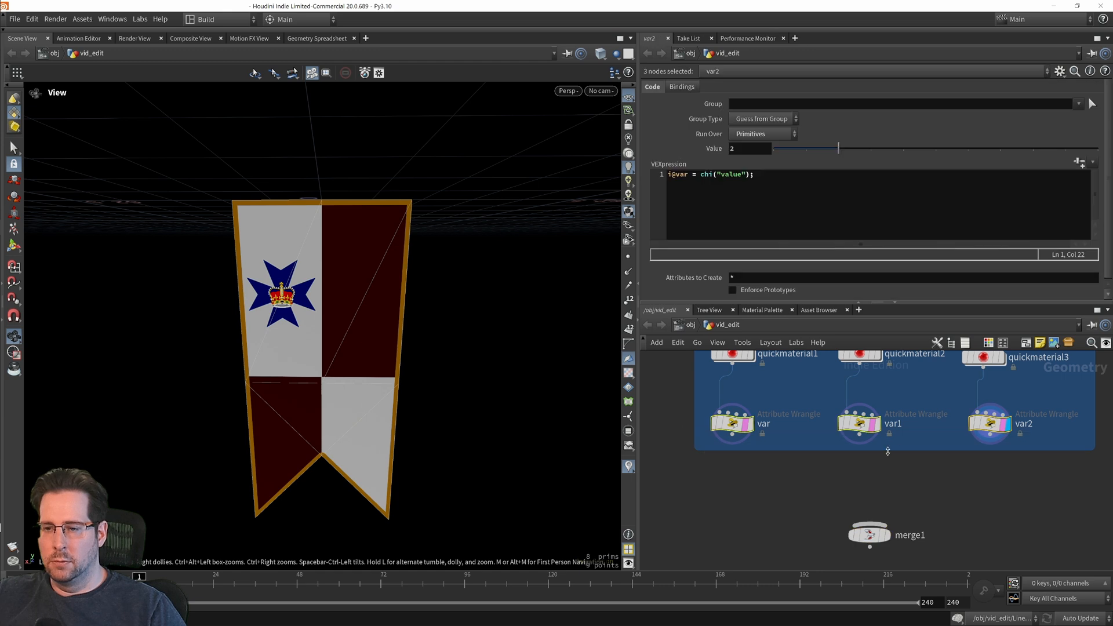
{"action": "left_click_drag", "start_coordinate": [860, 442], "coordinate": [871, 522]}
{"action": "middle_click_drag", "start_coordinate": [959, 502], "coordinate": [967, 438]}
{"action": "left_click", "coordinate": [894, 472]}
{"action": "left_click", "coordinate": [890, 473]}
{"action": "middle_click_drag", "start_coordinate": [977, 483], "coordinate": [933, 462]}
{"action": "mouse_move", "coordinate": [835, 454]}
{"action": "left_mouse_down"}
{"action": "mouse_move", "coordinate": [795, 454]}
{"action": "mouse_move", "coordinate": [831, 455]}
{"action": "left_mouse_up"}
Step: Add a Transform node directly below merge1, connect it to the merge output, and display it
{"action": "middle_click_drag", "start_coordinate": [914, 487], "coordinate": [930, 469]}
{"action": "middle_click_drag", "start_coordinate": [945, 429], "coordinate": [900, 428]}
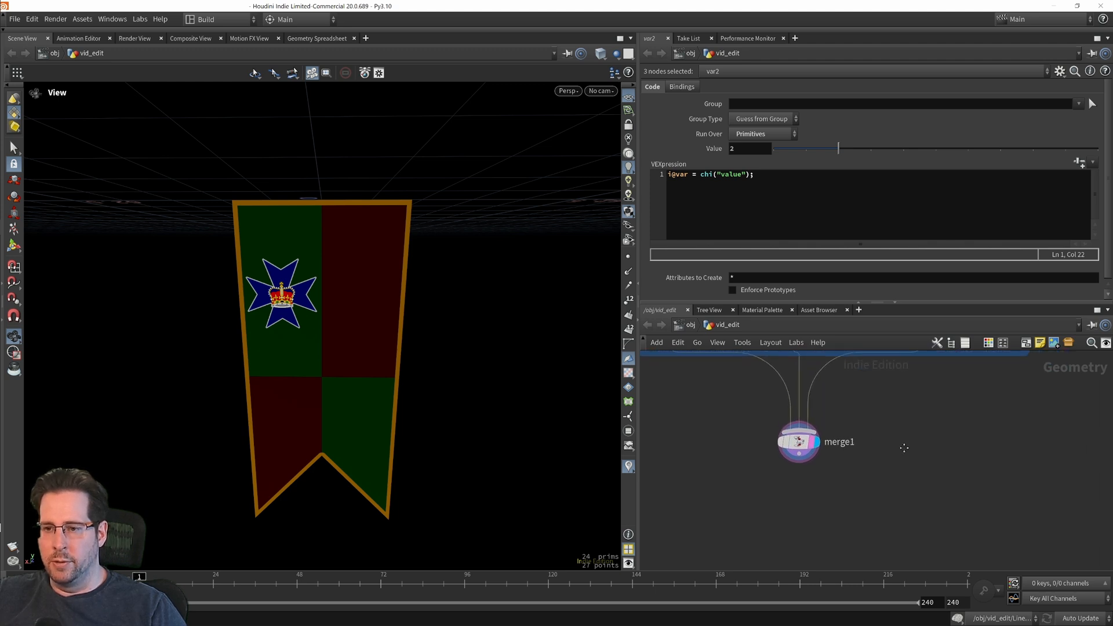
{"action": "key", "text": "Tab"}
{"action": "type", "text": "trans"}
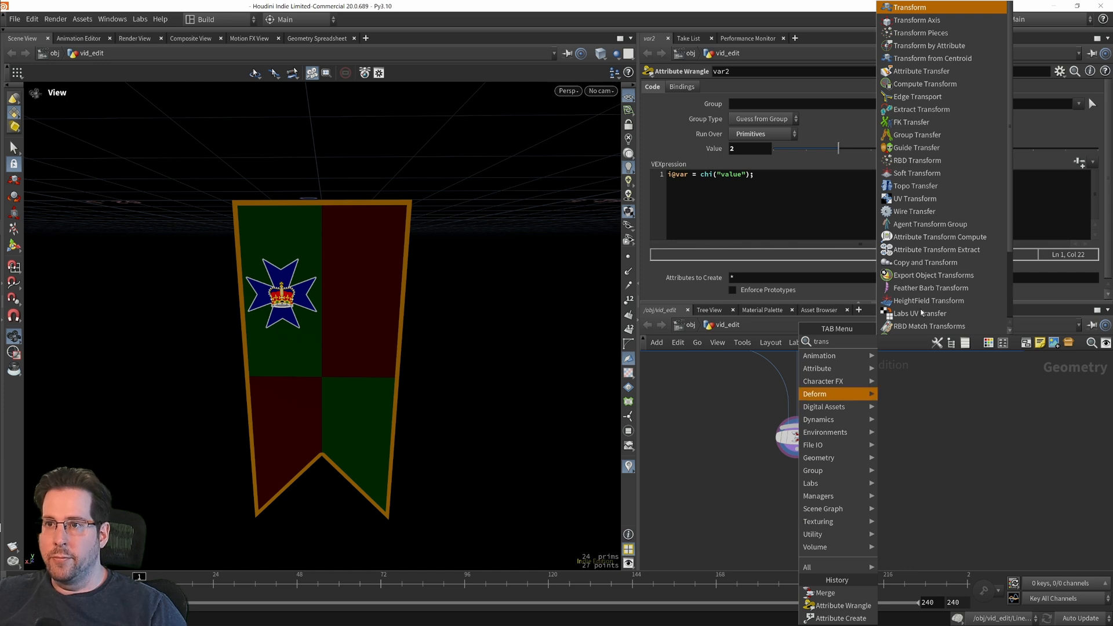
{"action": "key", "text": "Return"}
{"action": "left_click", "coordinate": [781, 500]}
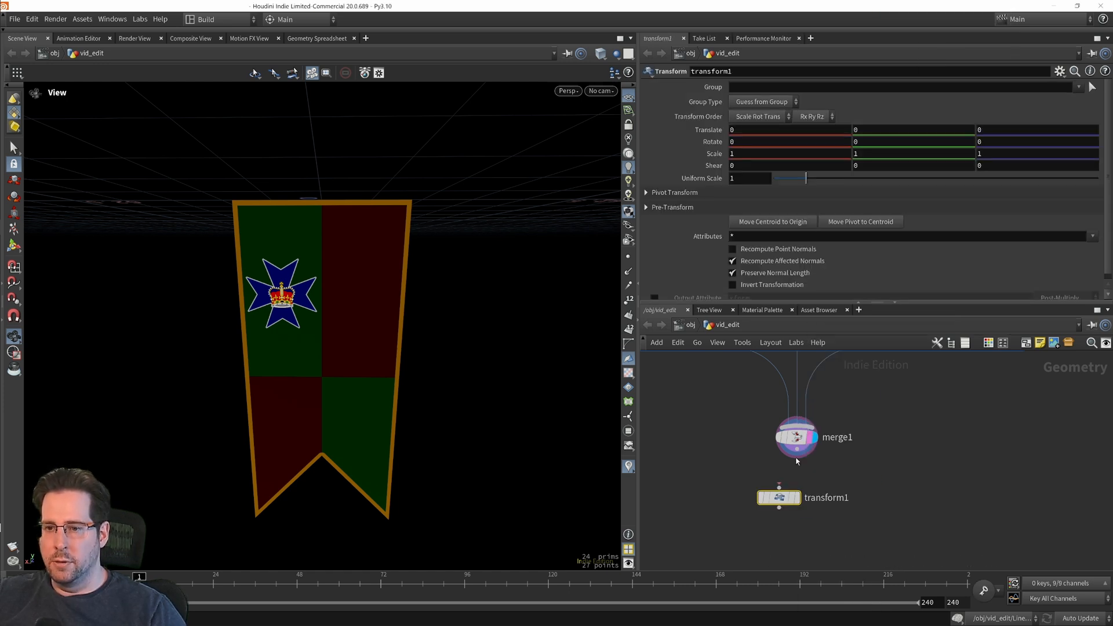
{"action": "left_click_drag", "start_coordinate": [797, 450], "coordinate": [779, 487]}
{"action": "left_click_drag", "start_coordinate": [786, 500], "coordinate": [804, 495]}
{"action": "left_click", "coordinate": [816, 491]}
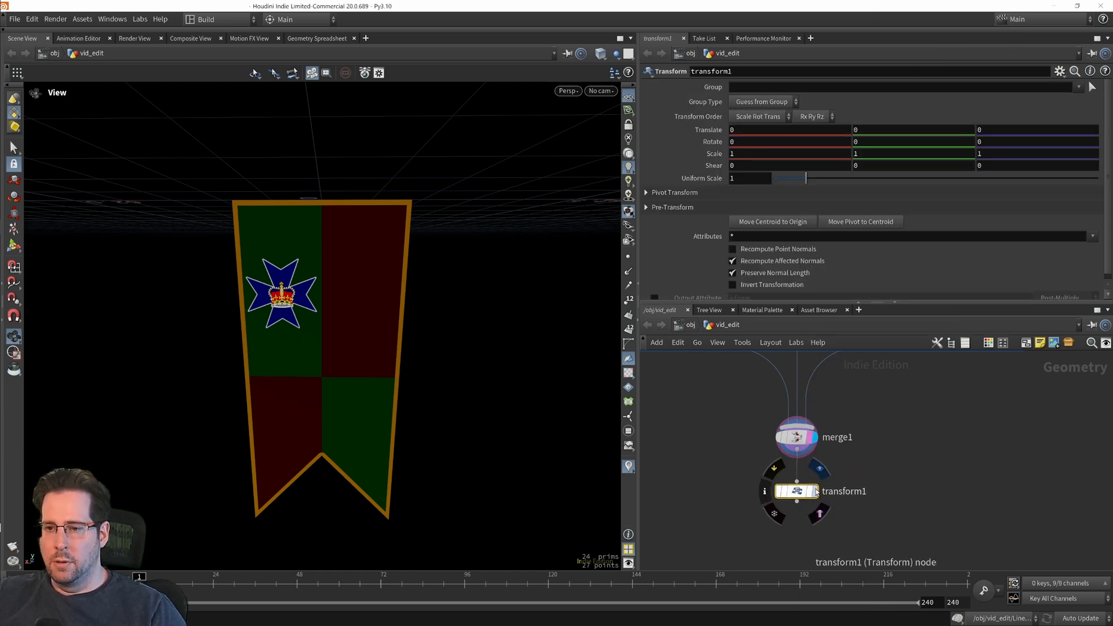
Step: Set the Transform node's Uniform Scale to 0.01
{"action": "left_click", "coordinate": [747, 183]}
{"action": "type", "text": "0."}
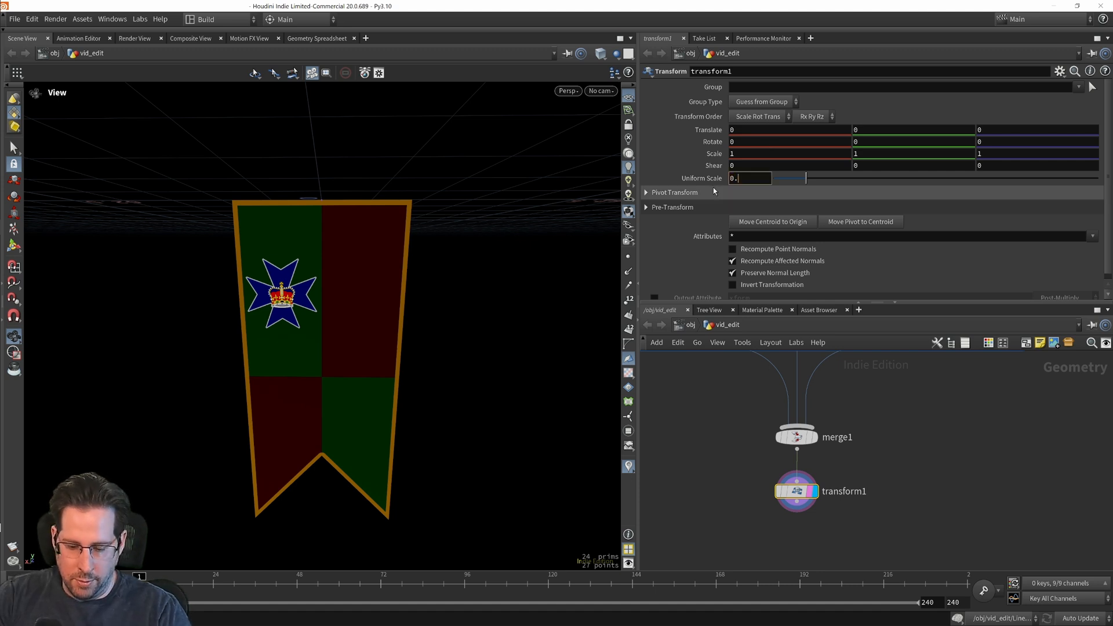
{"action": "type", "text": "01"}
{"action": "key", "text": "Return"}
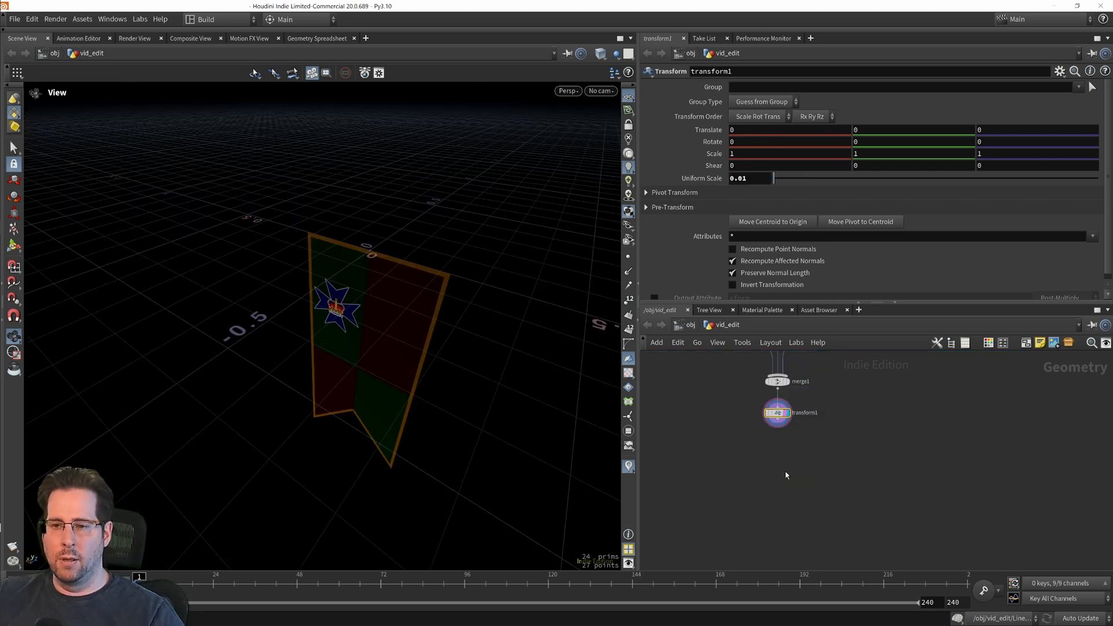
Step: Add a second Transform node below transform1, connect it to transform1's output, and display it
{"action": "left_click", "coordinate": [786, 472]}
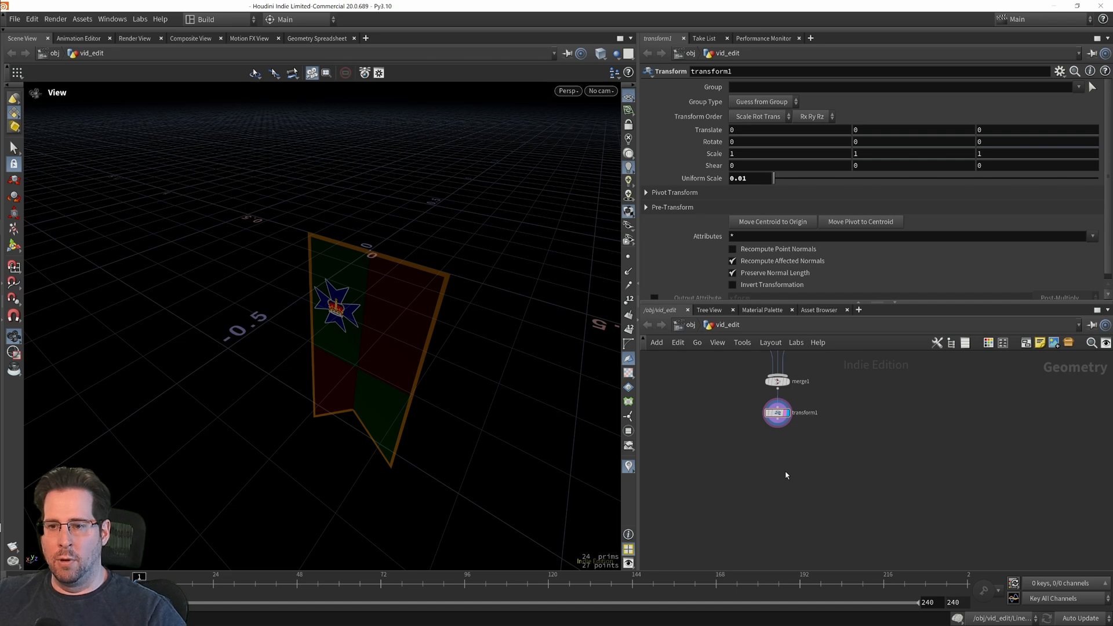
{"action": "key", "text": "Tab"}
{"action": "type", "text": "tra"}
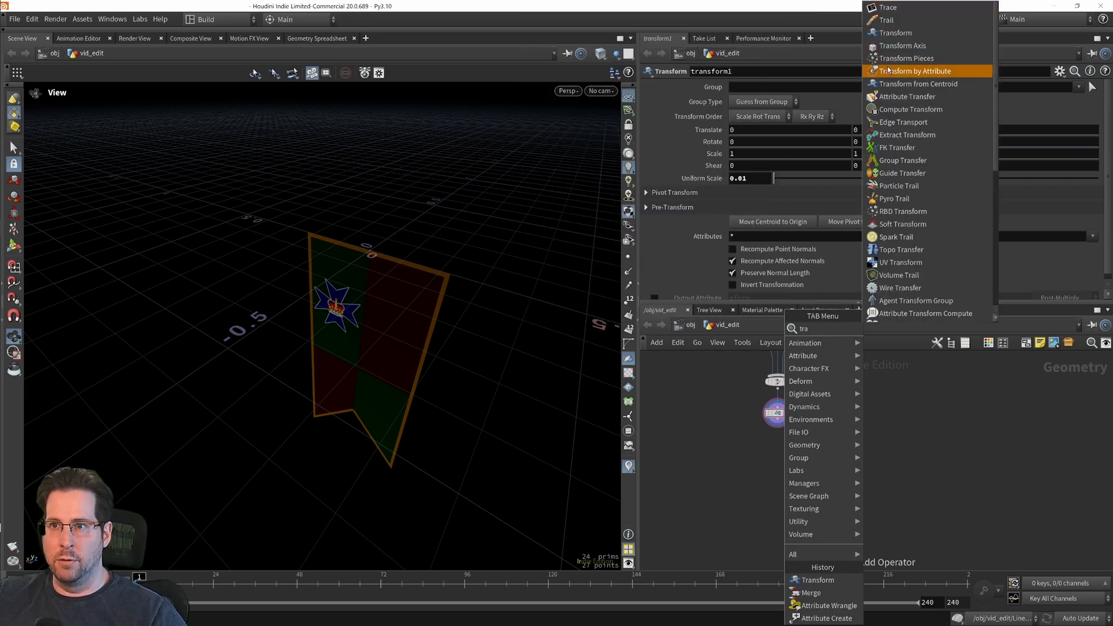
{"action": "left_click", "coordinate": [896, 32]}
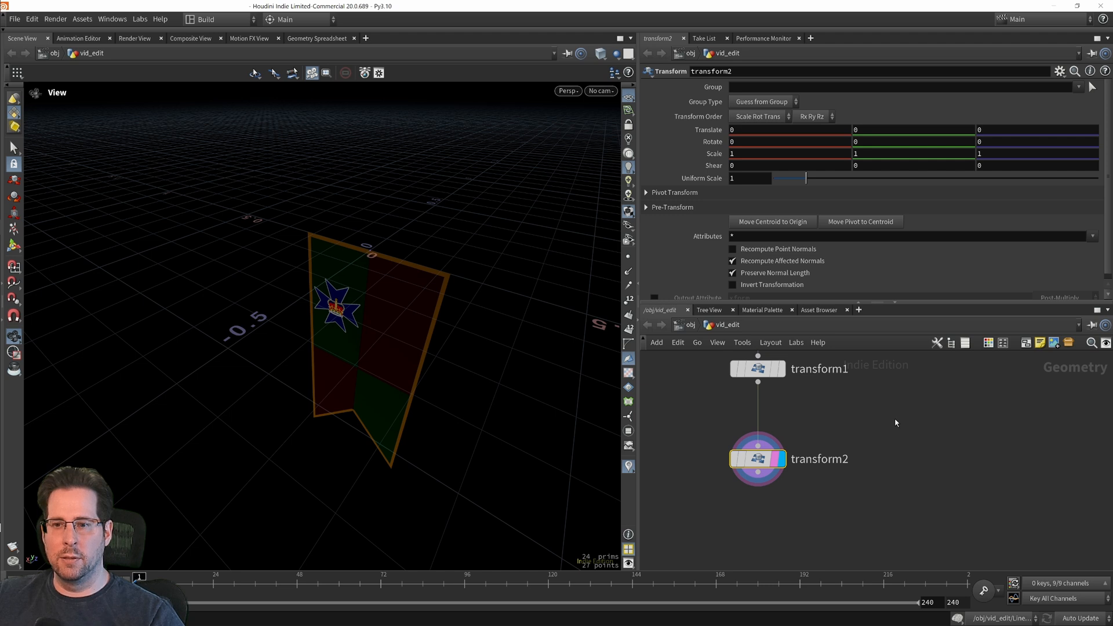
Step: Set transform2's X rotation to -90 so the flag is turned about the X axis
{"action": "middle_click_drag", "start_coordinate": [827, 542], "coordinate": [829, 563]}
{"action": "left_click", "coordinate": [738, 140]}
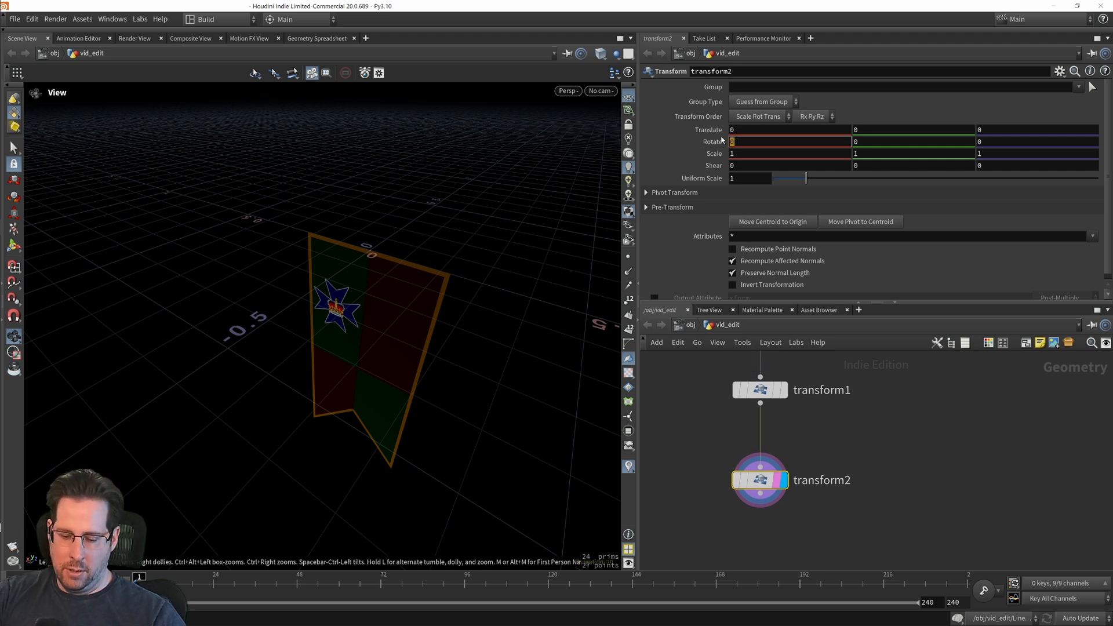
{"action": "type", "text": "-90"}
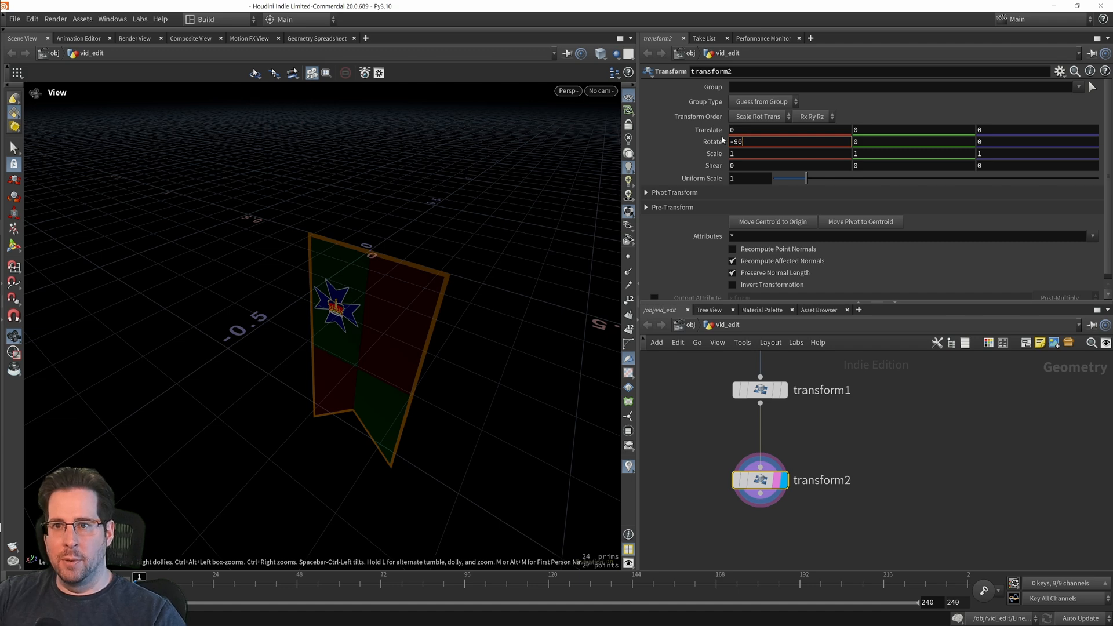
{"action": "key", "text": "Return"}
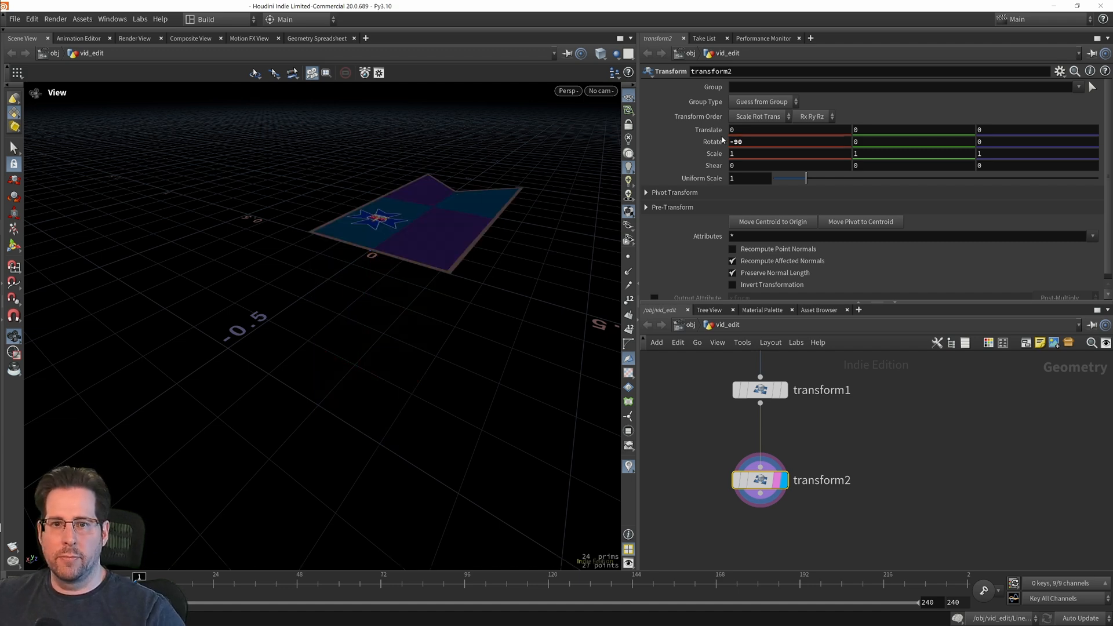
{"action": "mouse_move", "coordinate": [319, 319]}
{"action": "left_mouse_down"}
{"action": "mouse_move", "coordinate": [365, 353]}
{"action": "mouse_move", "coordinate": [335, 442]}
{"action": "mouse_move", "coordinate": [333, 315]}
{"action": "left_mouse_up"}
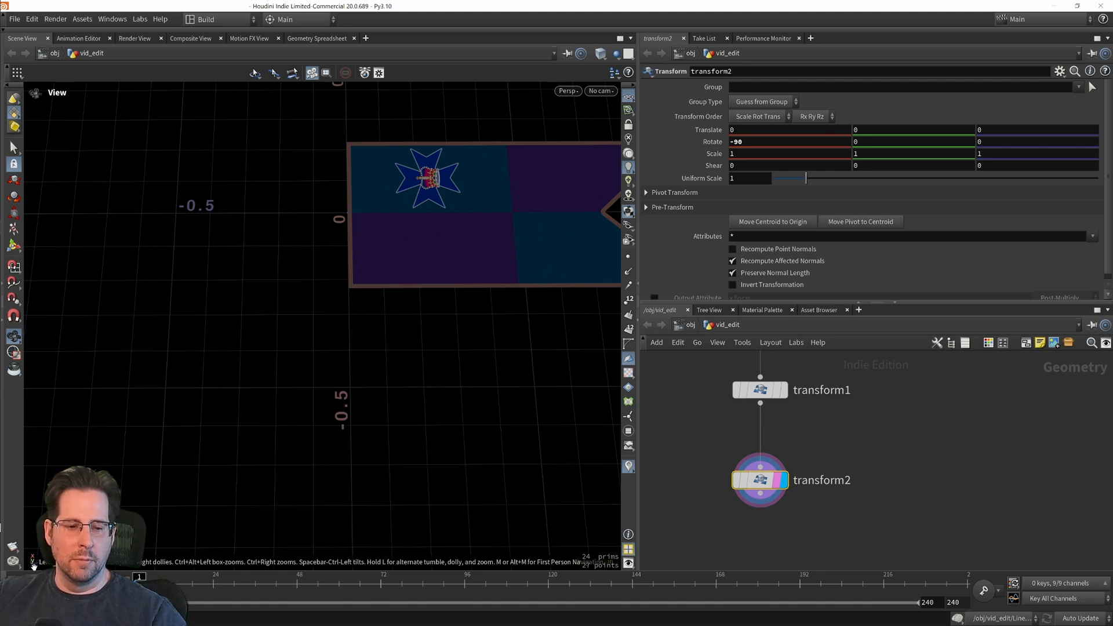
{"action": "middle_click_drag", "start_coordinate": [370, 417], "coordinate": [242, 470]}
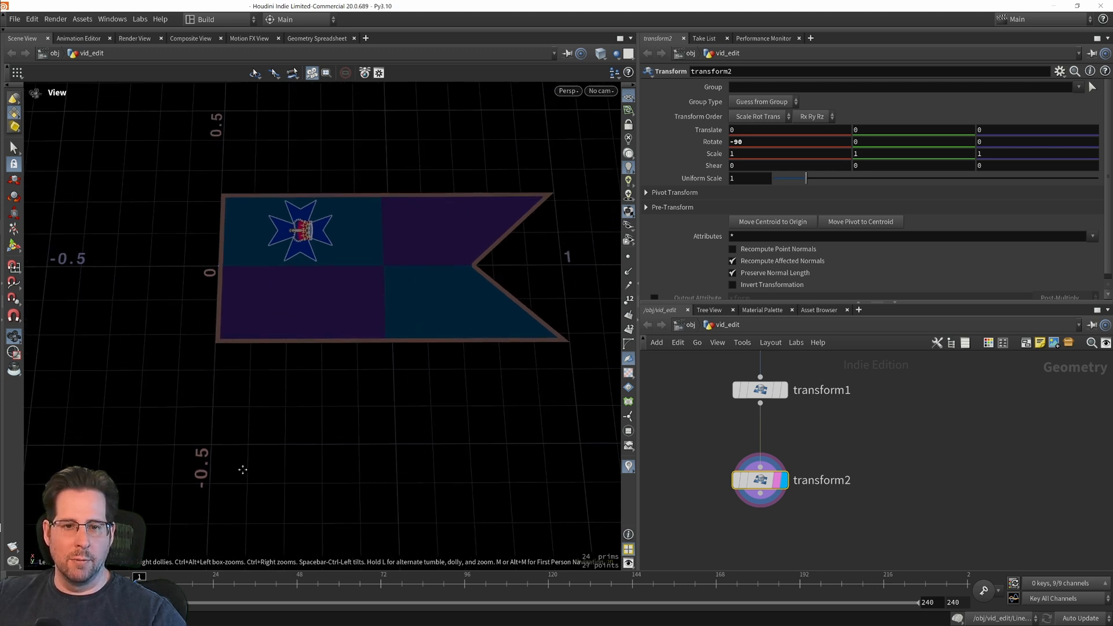
{"action": "middle_click_drag", "start_coordinate": [561, 277], "coordinate": [499, 278]}
Step: Display the output of the Line subnetwork beside the flag variant nodes
{"action": "middle_click_drag", "start_coordinate": [954, 477], "coordinate": [856, 493]}
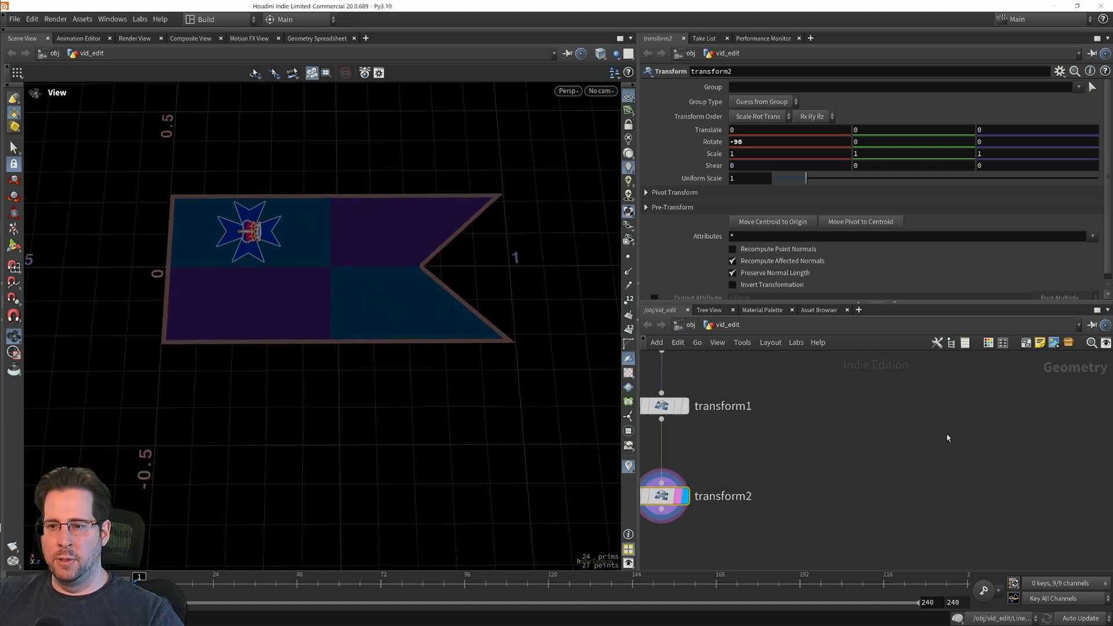
{"action": "middle_click_drag", "start_coordinate": [948, 438], "coordinate": [812, 507]}
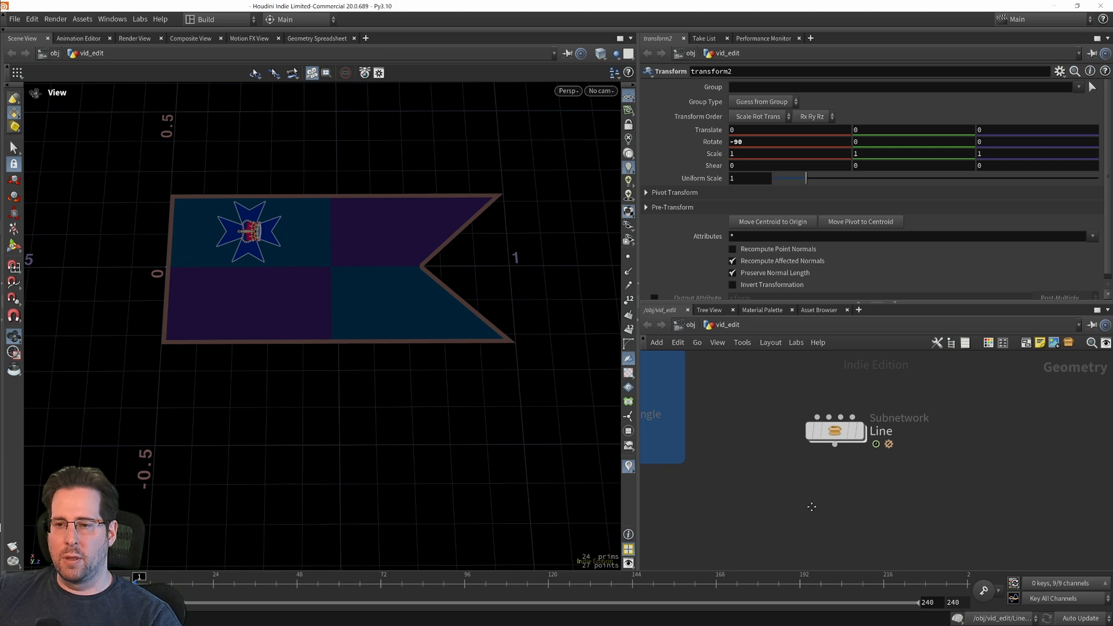
{"action": "scroll", "coordinate": [840, 492], "scroll_direction": "down", "scroll_amount": 3}
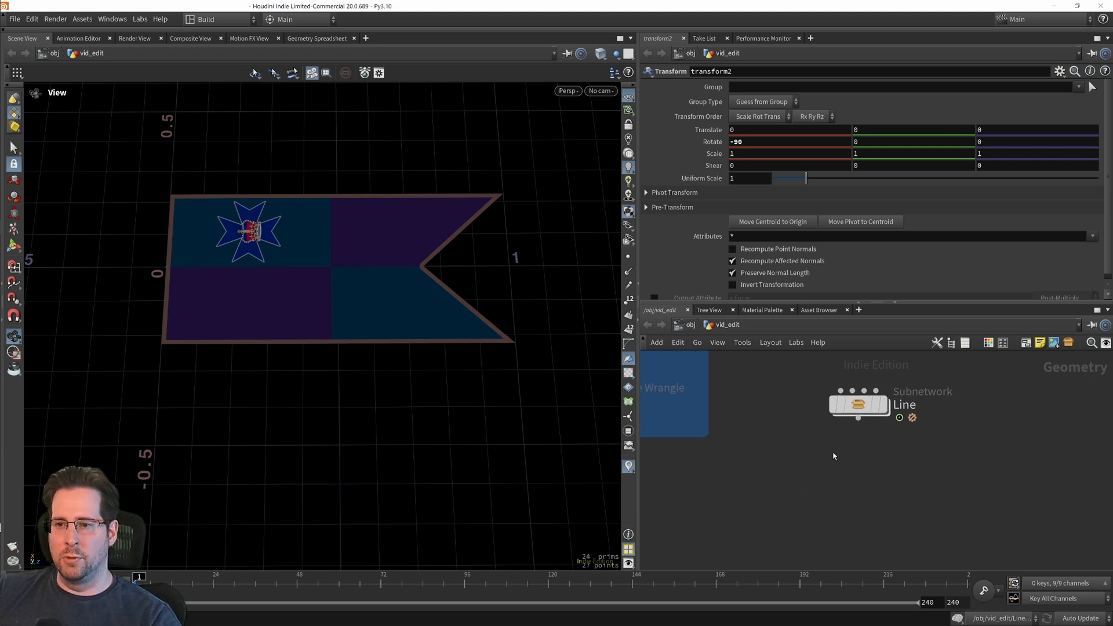
{"action": "scroll", "coordinate": [874, 470], "scroll_direction": "up", "scroll_amount": 2}
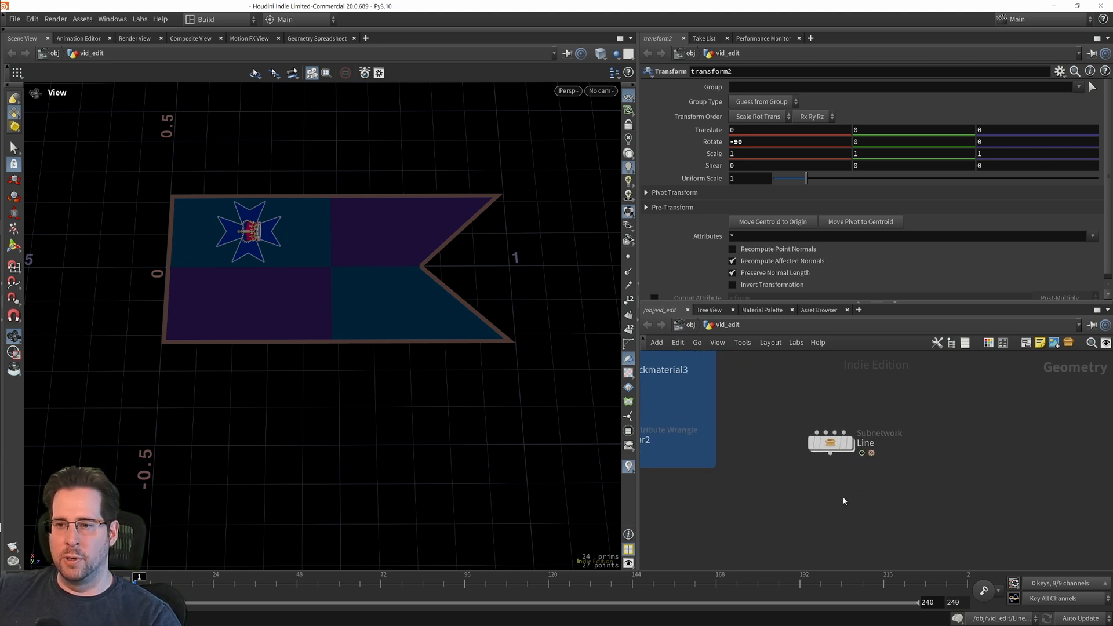
{"action": "left_click", "coordinate": [848, 444]}
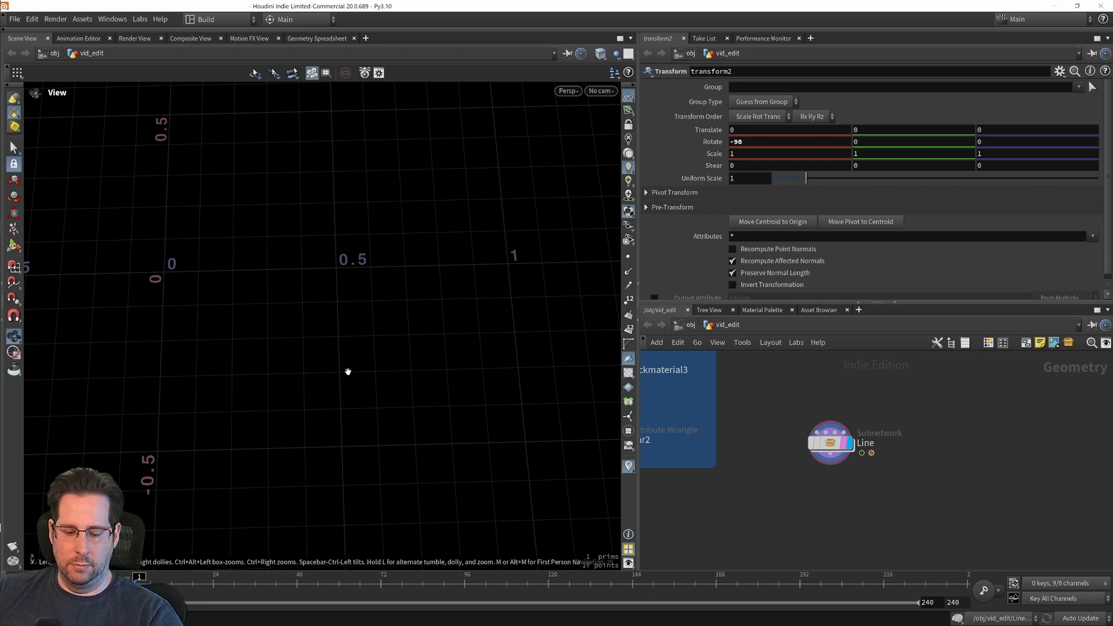
Step: Frame the Line curve in the viewport and turn on the display of its points
{"action": "key", "text": "f"}
{"action": "left_click_drag", "start_coordinate": [347, 371], "coordinate": [310, 325]}
{"action": "left_click", "coordinate": [629, 256]}
{"action": "right_click_drag", "start_coordinate": [311, 325], "coordinate": [305, 279]}
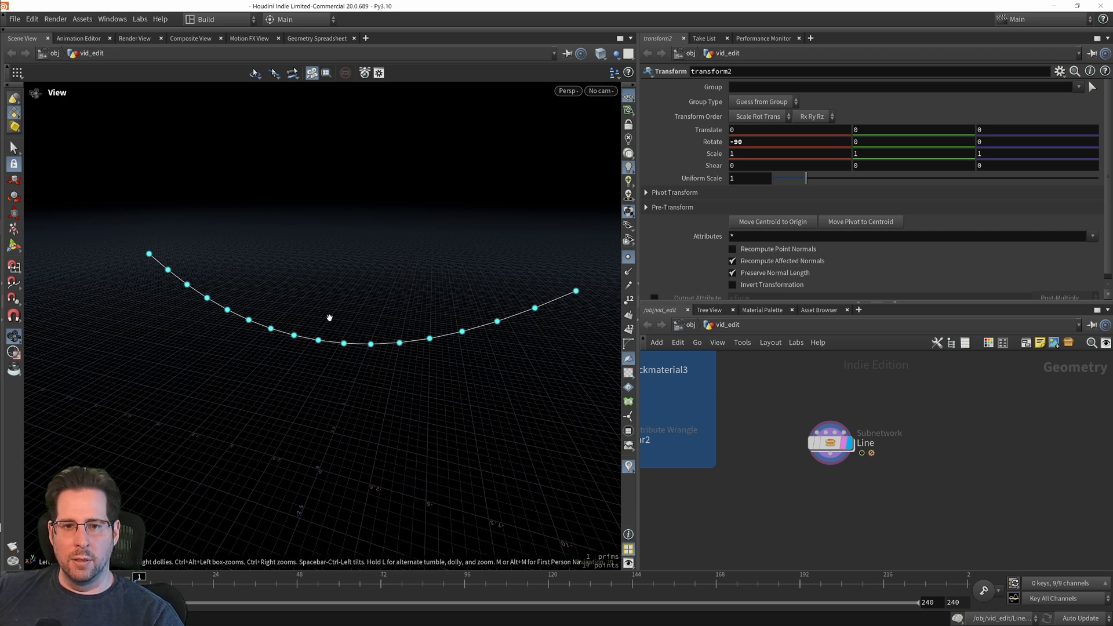
{"action": "middle_click_drag", "start_coordinate": [389, 275], "coordinate": [351, 280]}
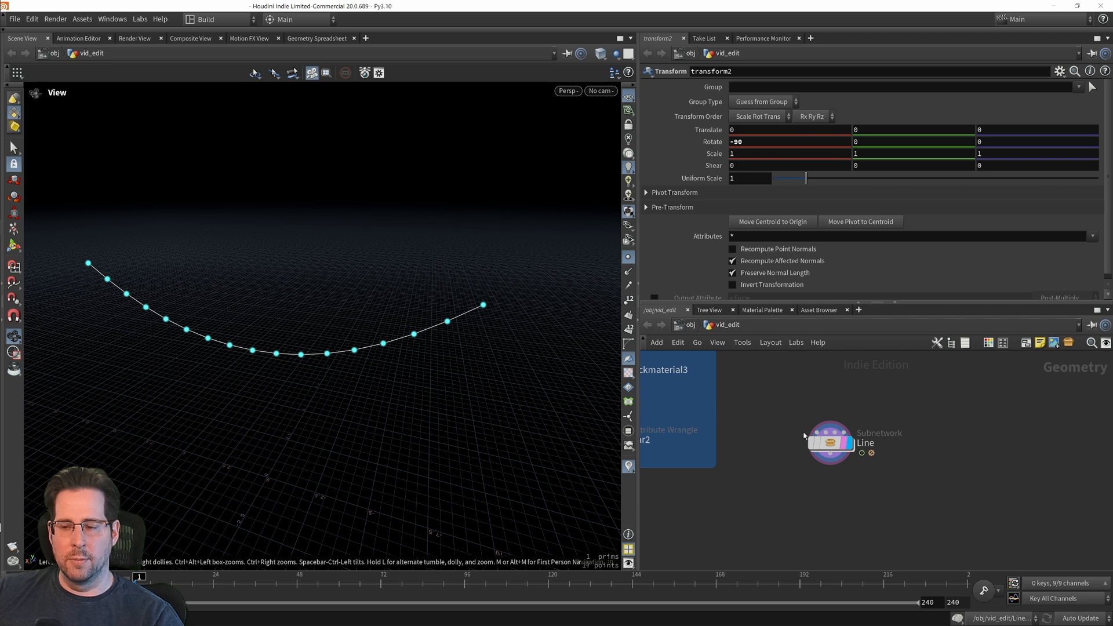
Step: Add an Attribute Randomize node below the Line subnetwork, connect it to Line's output, and display it
{"action": "left_click_drag", "start_coordinate": [838, 443], "coordinate": [876, 444]}
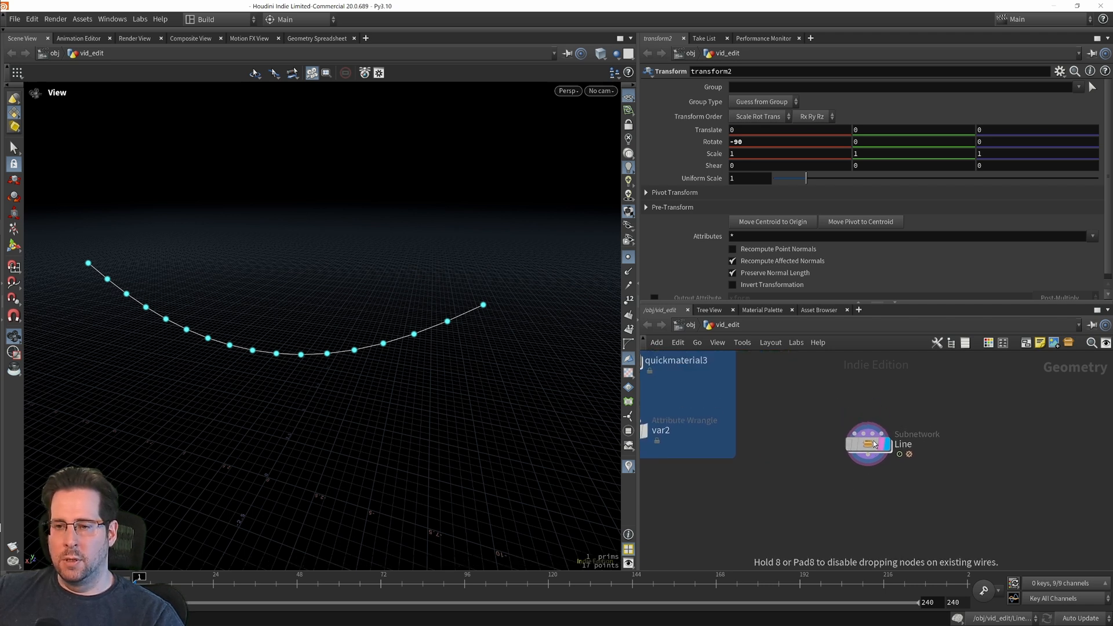
{"action": "middle_click_drag", "start_coordinate": [823, 503], "coordinate": [793, 465]}
{"action": "left_click_drag", "start_coordinate": [838, 406], "coordinate": [847, 402]}
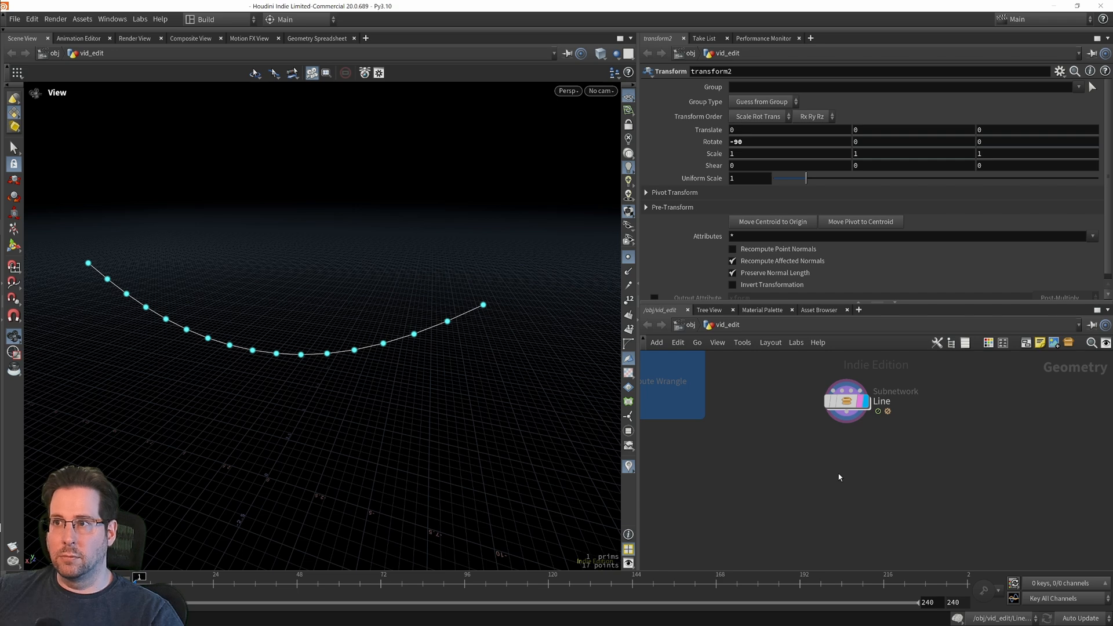
{"action": "key", "text": "Tab"}
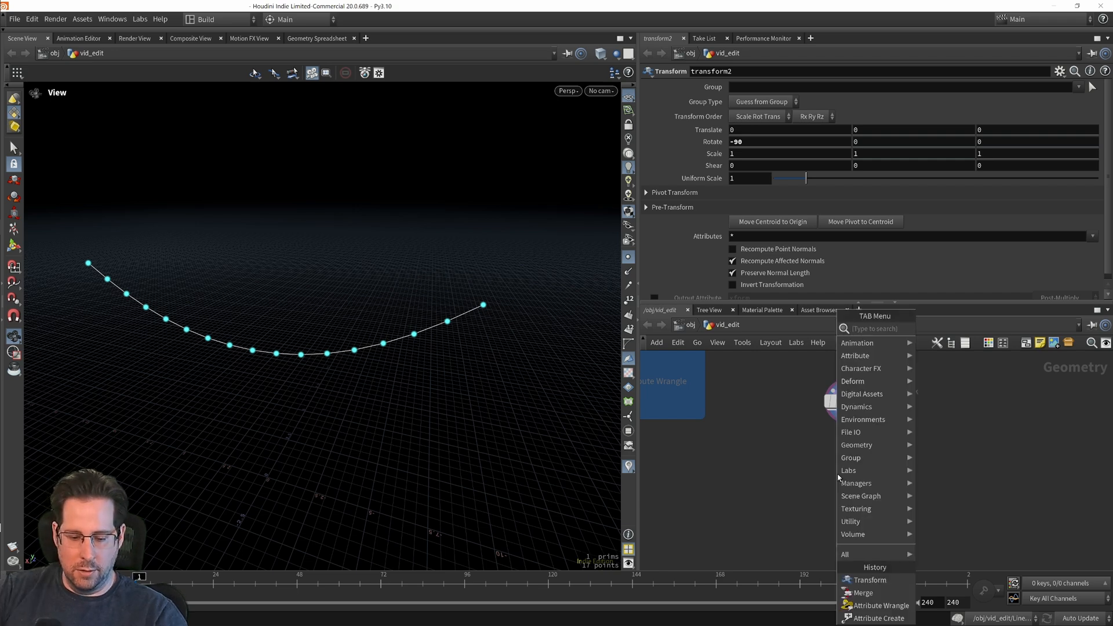
{"action": "type", "text": "random"}
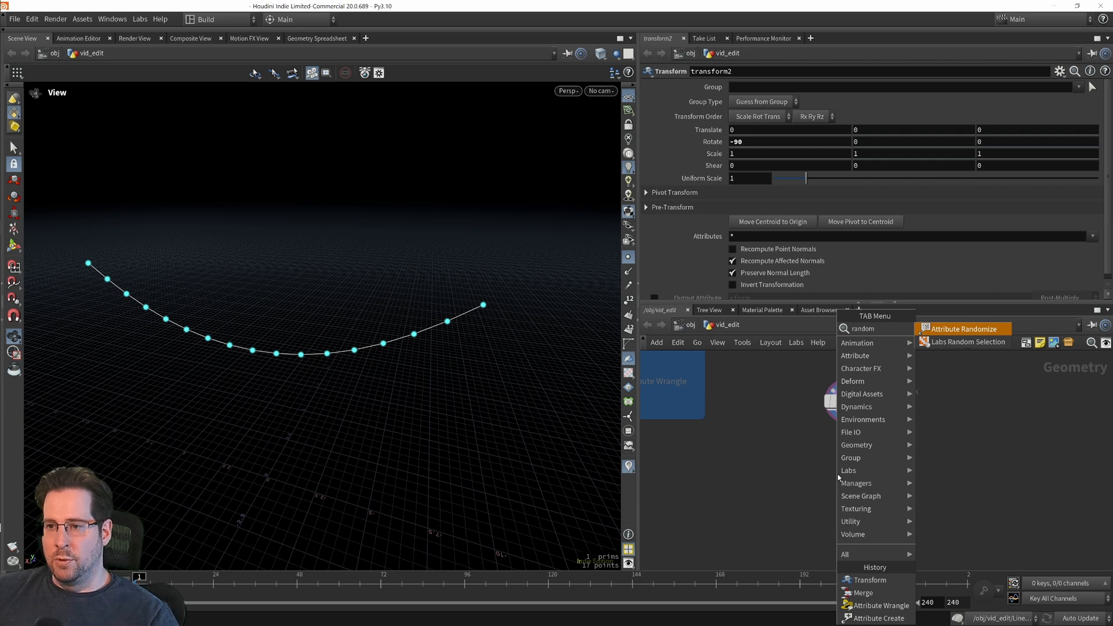
{"action": "left_click", "coordinate": [964, 329]}
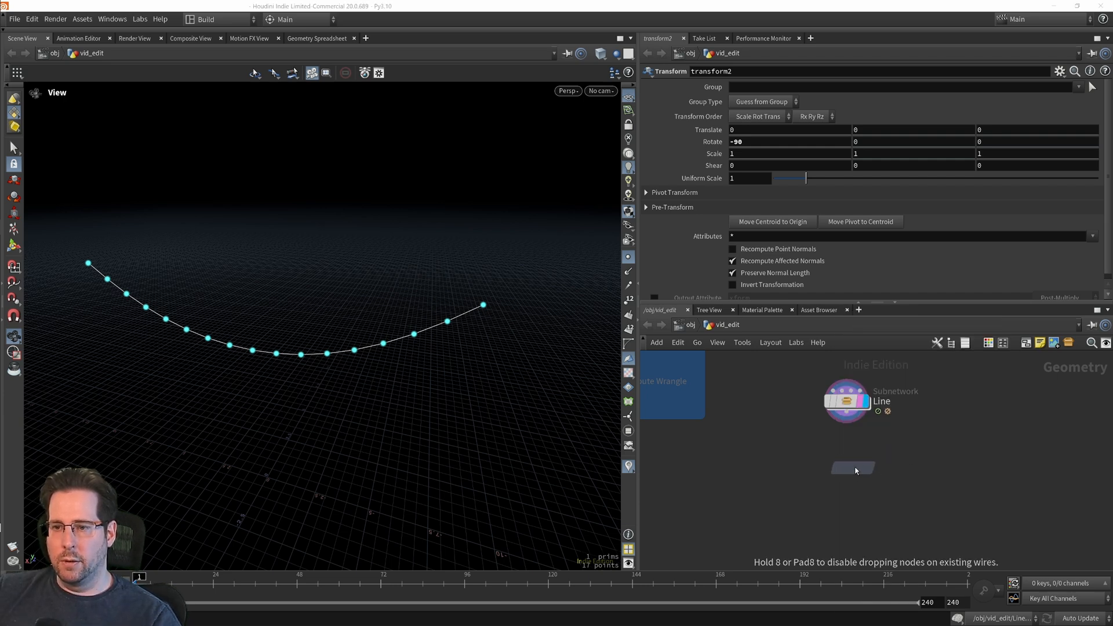
{"action": "left_click", "coordinate": [854, 429]}
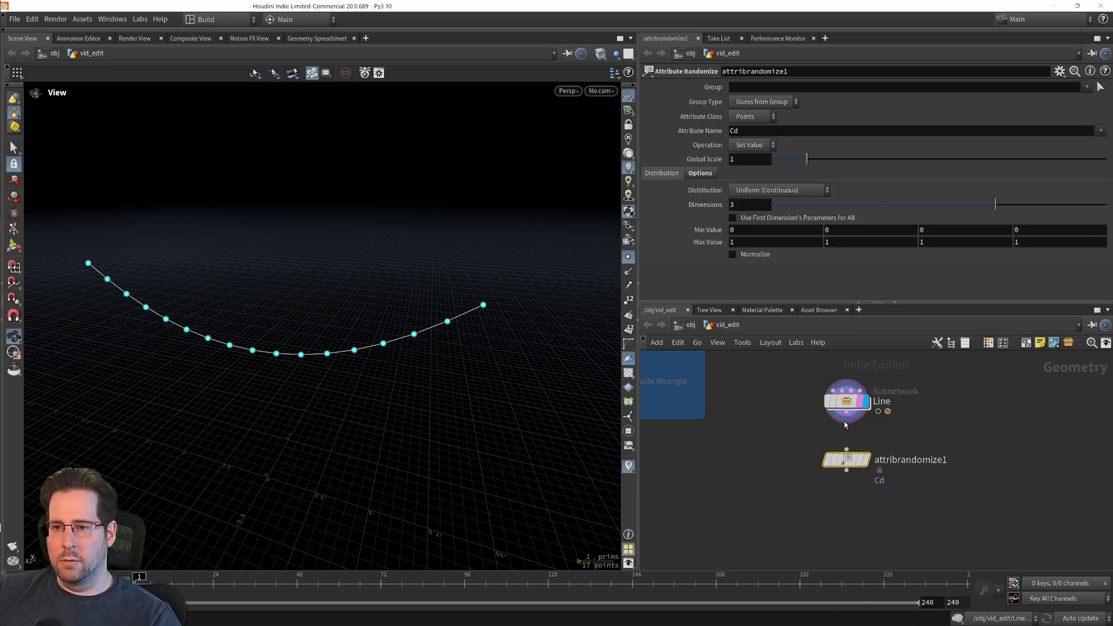
{"action": "left_click_drag", "start_coordinate": [846, 423], "coordinate": [848, 452]}
{"action": "left_click", "coordinate": [866, 461]}
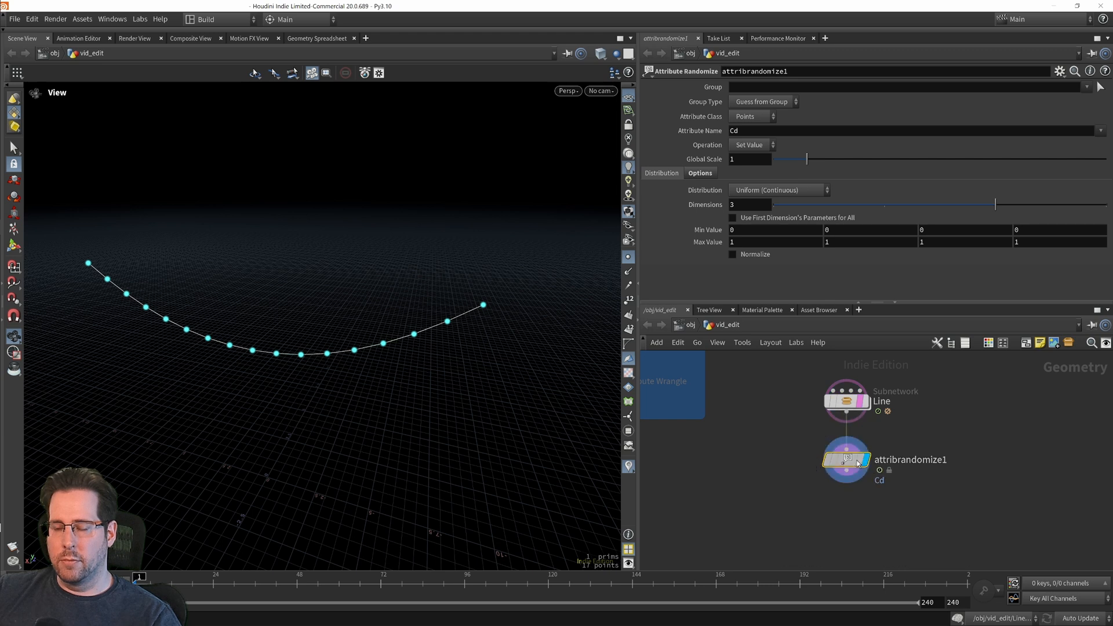
{"action": "left_click_drag", "start_coordinate": [841, 448], "coordinate": [842, 477]}
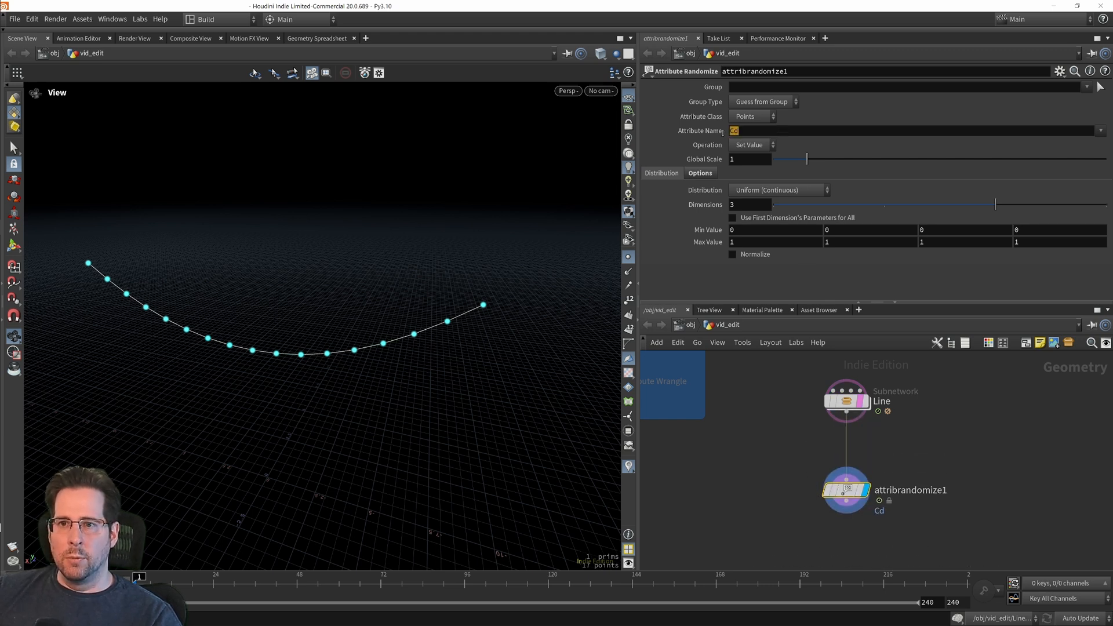
Step: Set the Attribute Randomize node's attribute name to var and its distribution to Custom Discrete
{"action": "type", "text": "va"}
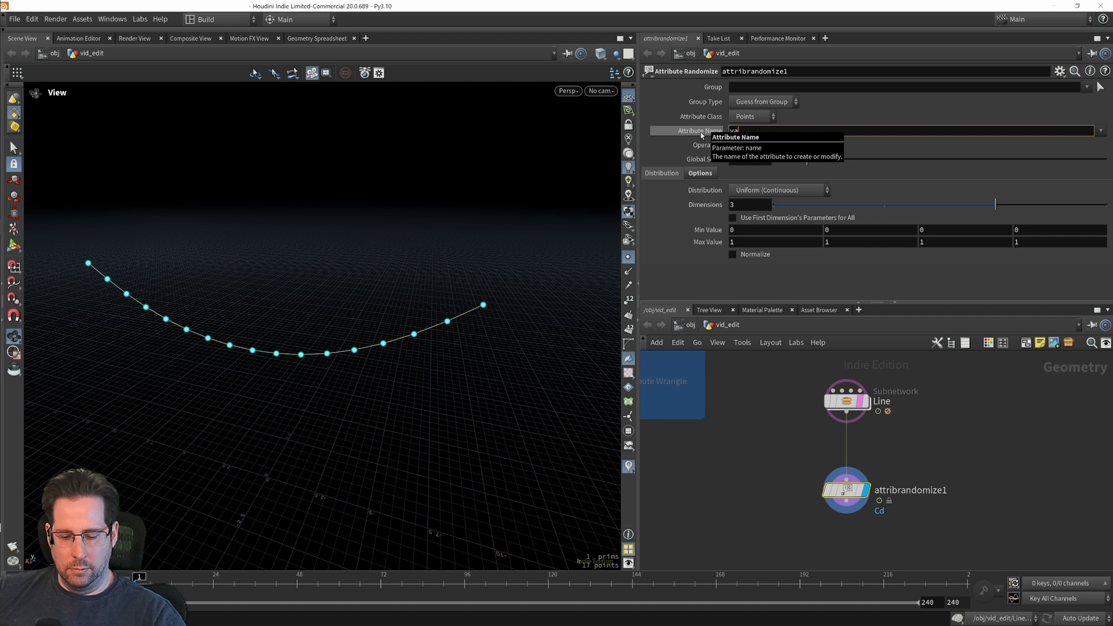
{"action": "type", "text": "r"}
{"action": "key", "text": "Return"}
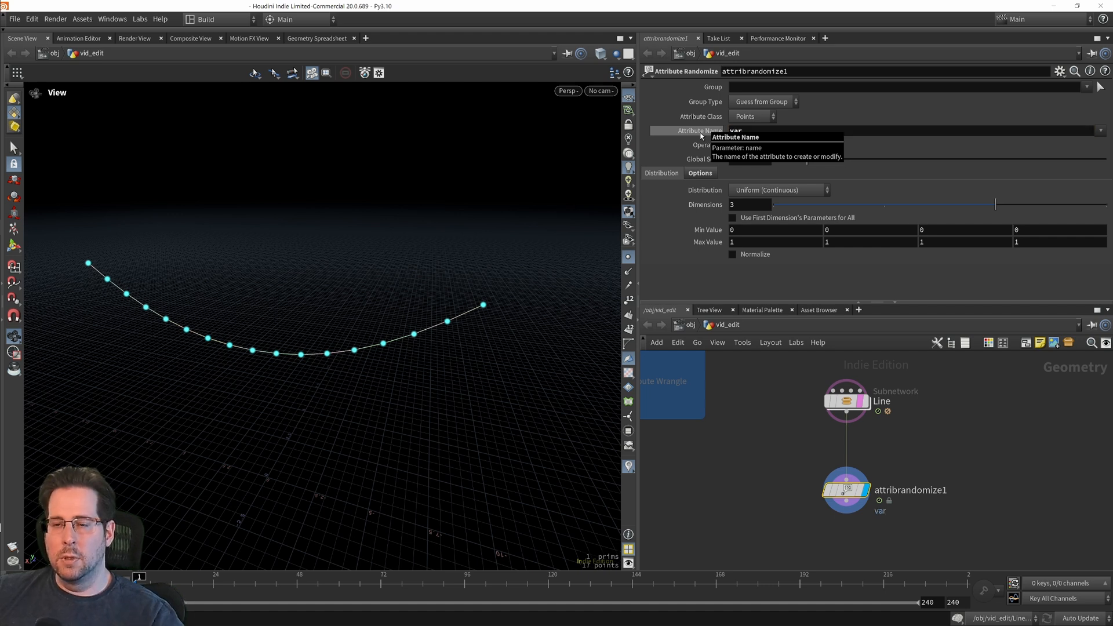
{"action": "left_click", "coordinate": [663, 173]}
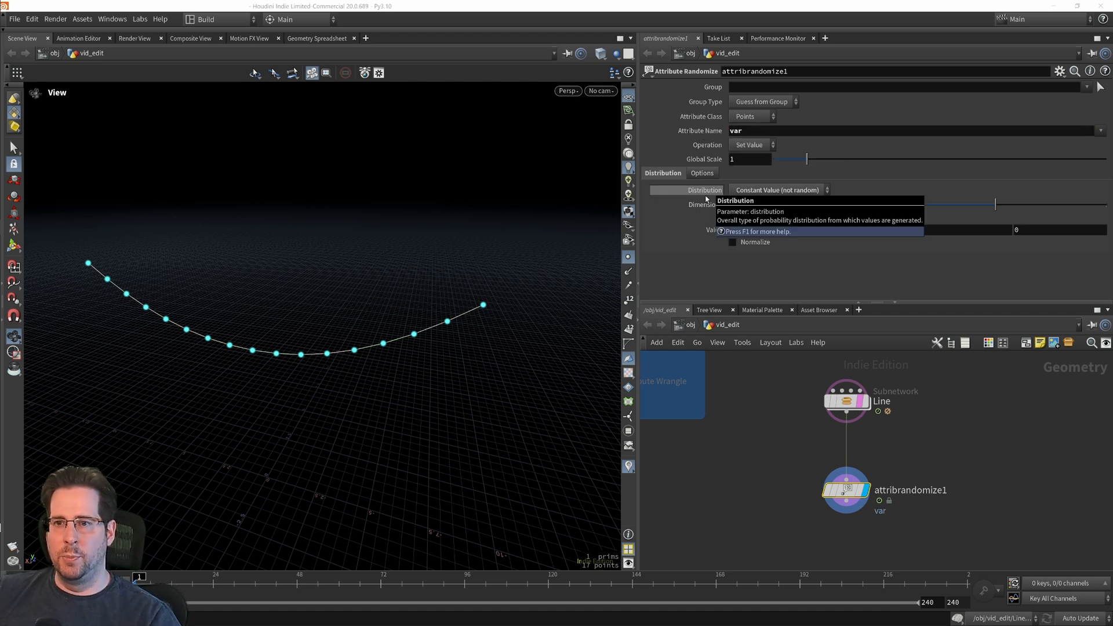
{"action": "left_click", "coordinate": [777, 190]}
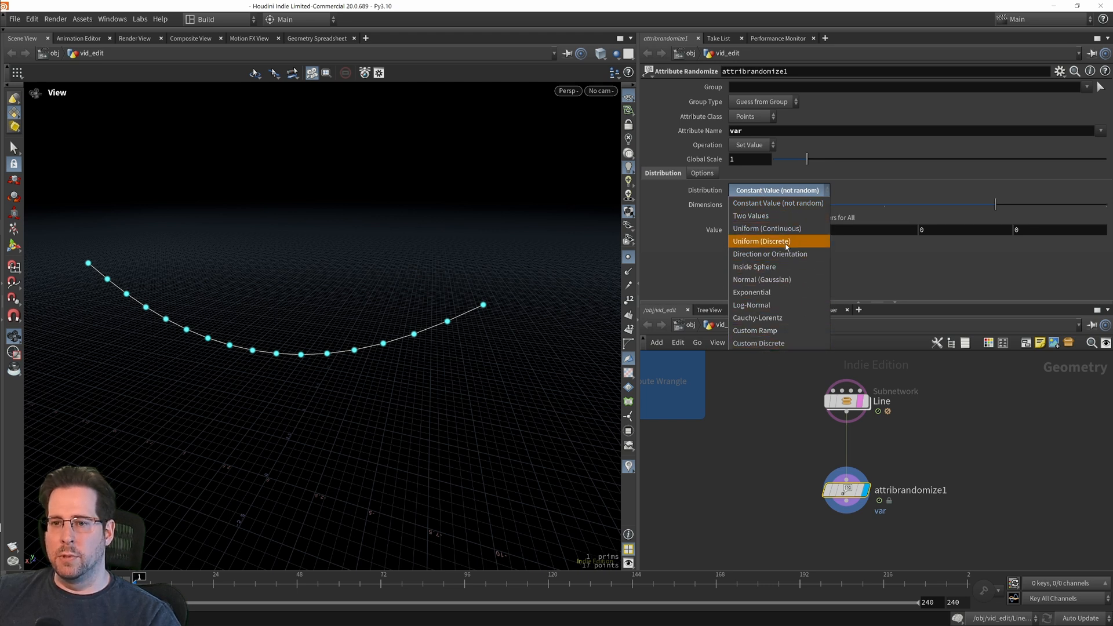
{"action": "left_click", "coordinate": [778, 343]}
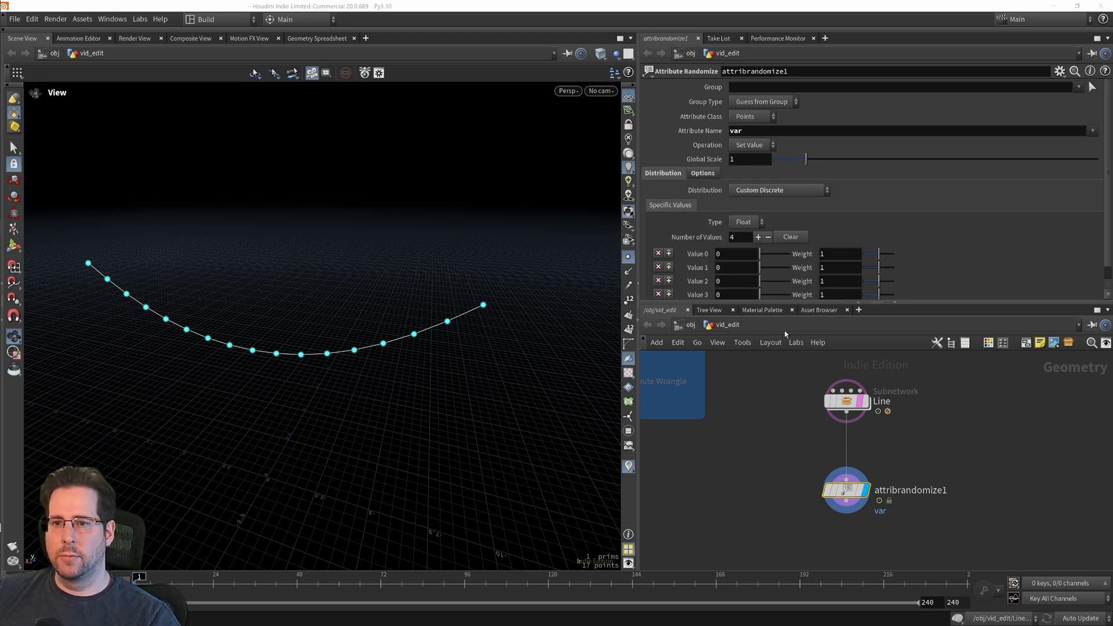
Step: Set the number of specific values for the custom discrete distribution to 3, with Float as the value type
{"action": "scroll", "coordinate": [957, 253], "scroll_direction": "down", "scroll_amount": 1}
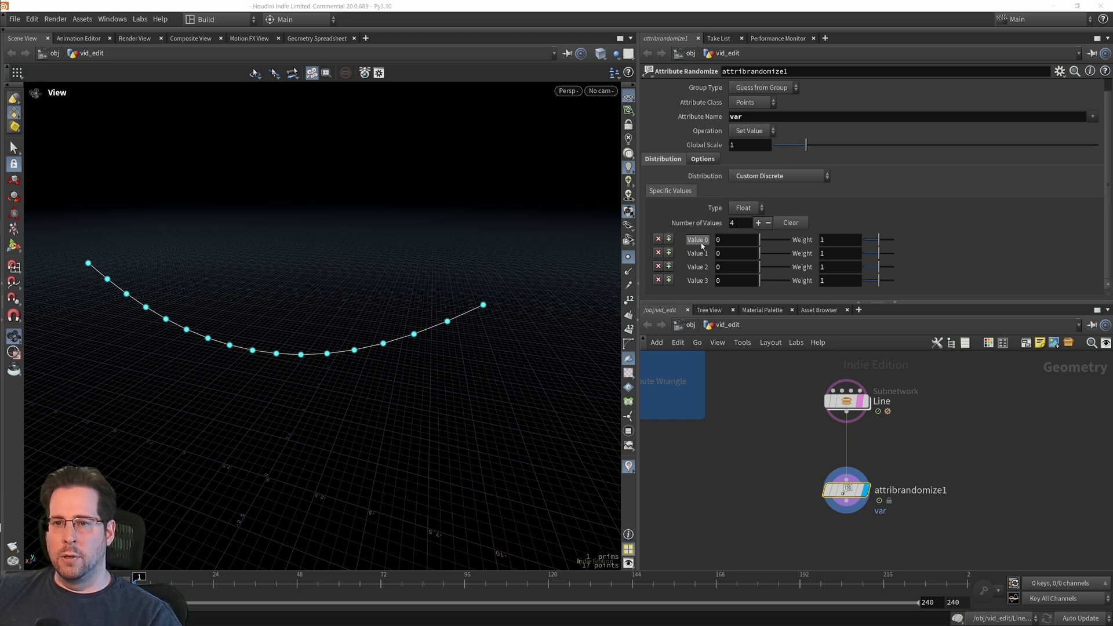
{"action": "left_click", "coordinate": [768, 224]}
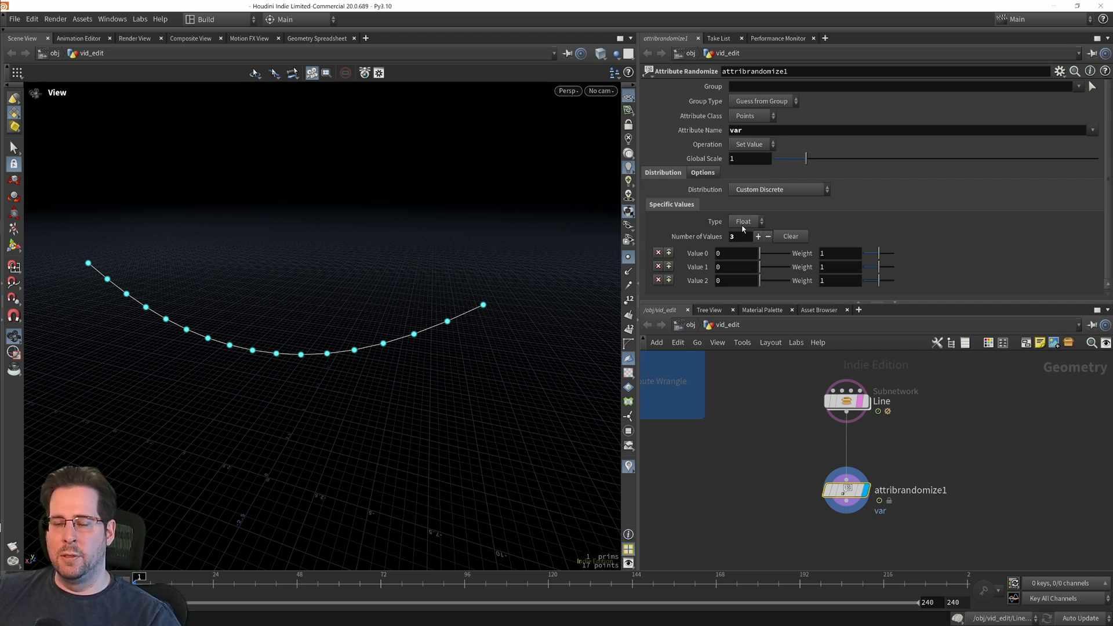
{"action": "middle_click_drag", "start_coordinate": [805, 544], "coordinate": [799, 553]}
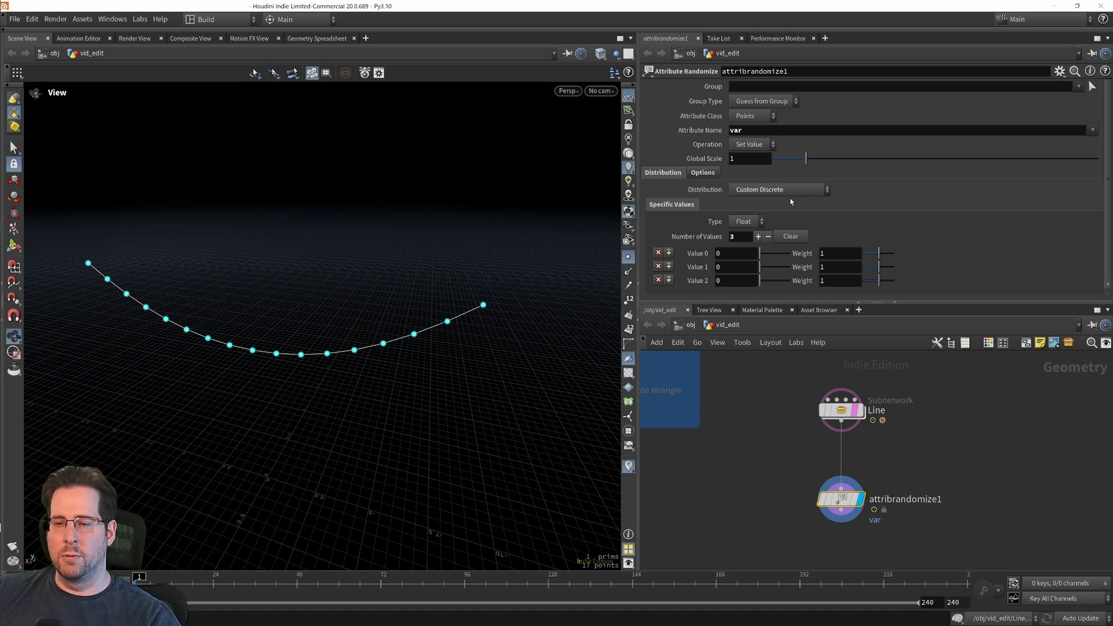
{"action": "left_click", "coordinate": [744, 222]}
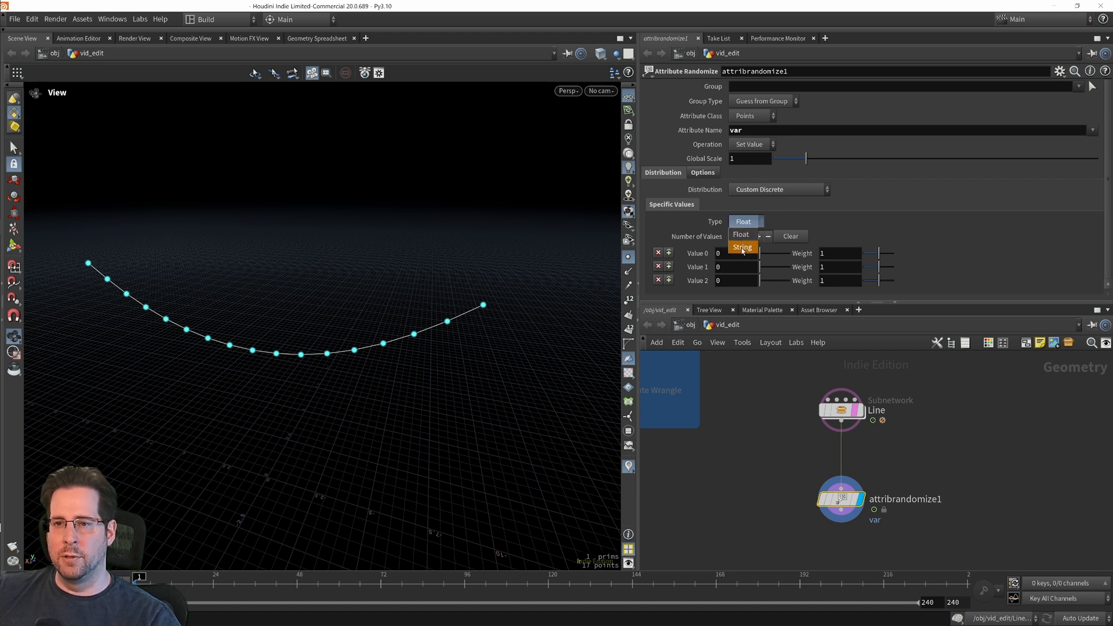
{"action": "left_click", "coordinate": [741, 235]}
Step: Add an Attribute Wrangle node on the wire between the Line subnetwork and the Attribute Randomize node
{"action": "scroll", "coordinate": [875, 492], "scroll_direction": "up", "scroll_amount": 2}
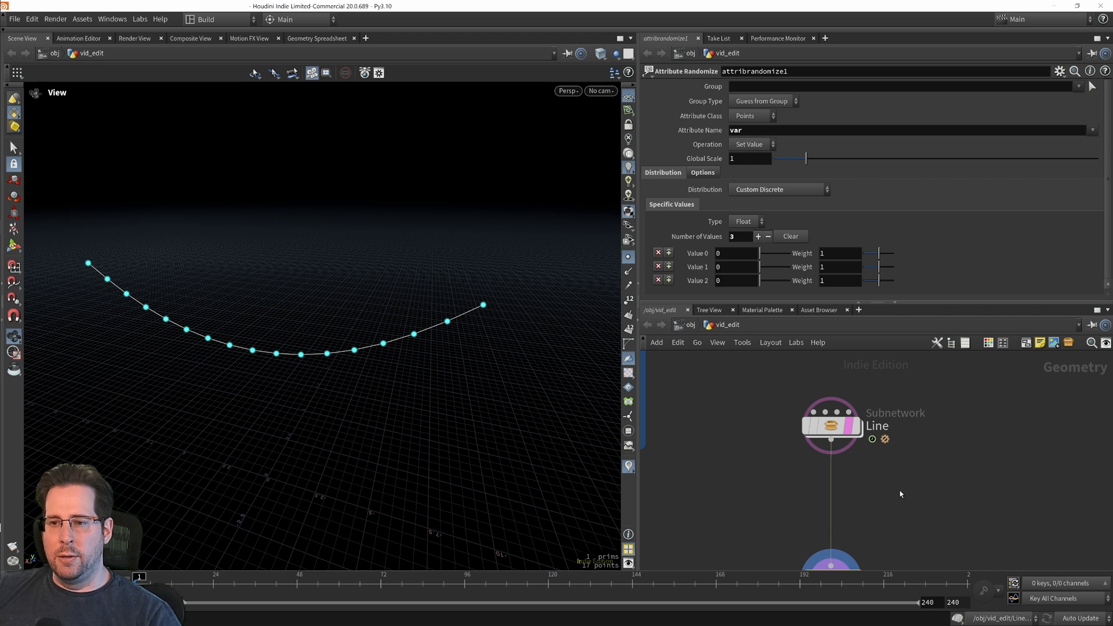
{"action": "middle_click_drag", "start_coordinate": [901, 494], "coordinate": [886, 465]}
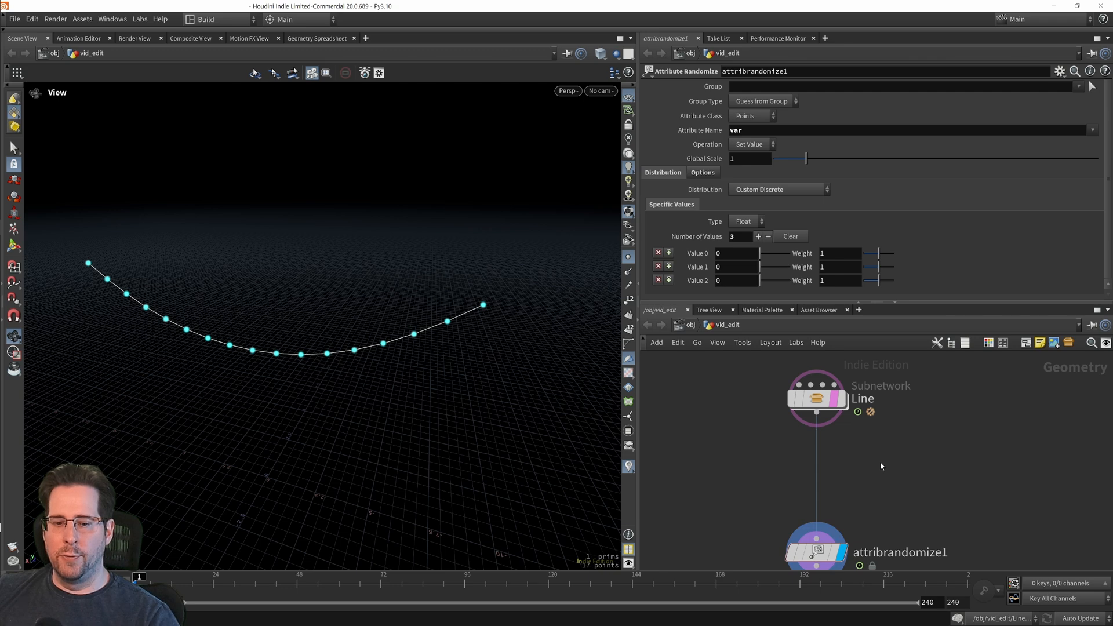
{"action": "key", "text": "Tab"}
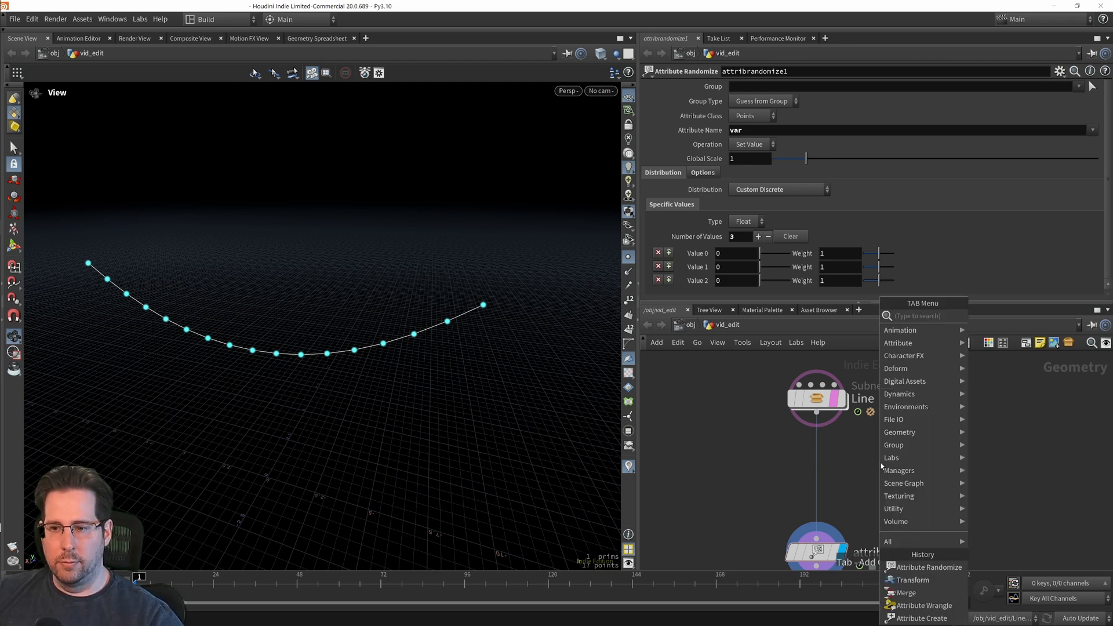
{"action": "type", "text": "aw"}
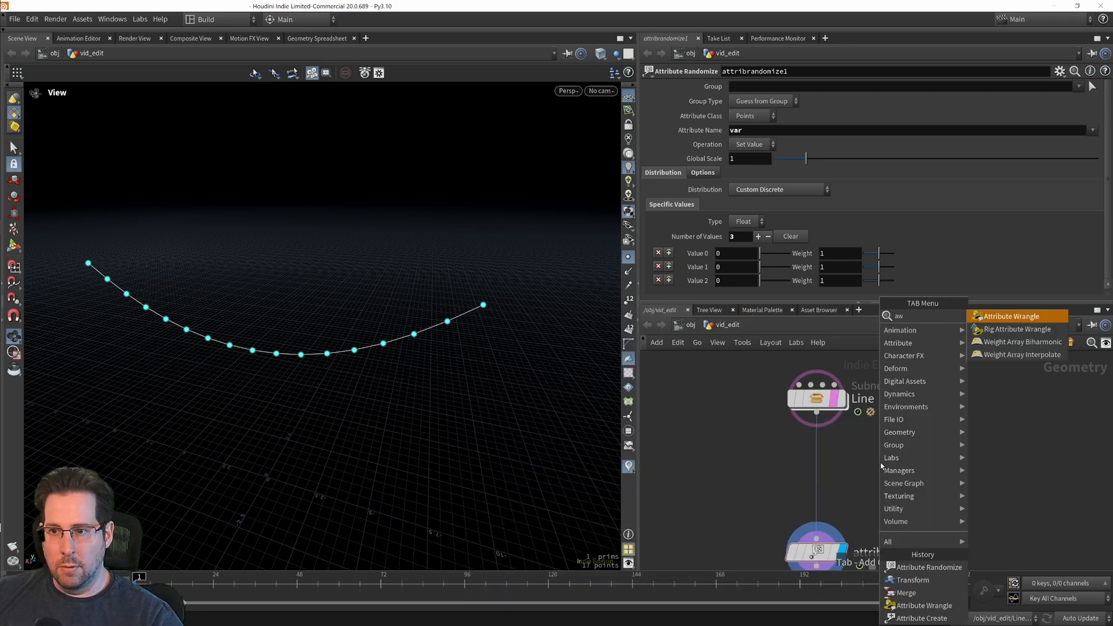
{"action": "left_click", "coordinate": [1038, 315]}
{"action": "left_click", "coordinate": [818, 464]}
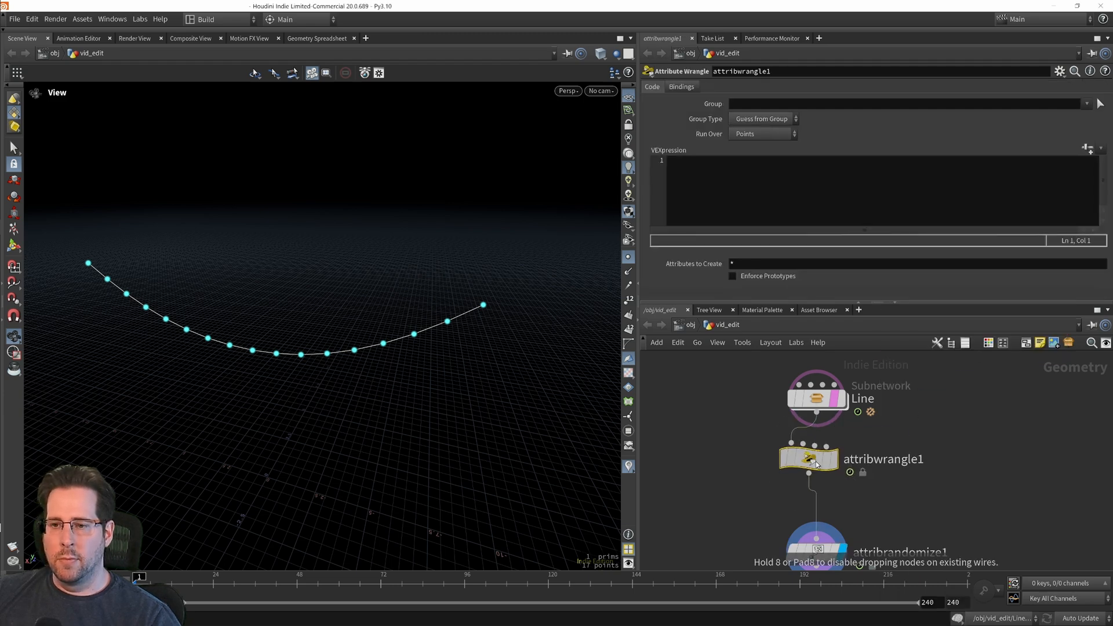
Step: Enter the VEX expression i@var; in the new wrangle to declare var as an integer point attribute
{"action": "left_click", "coordinate": [713, 190]}
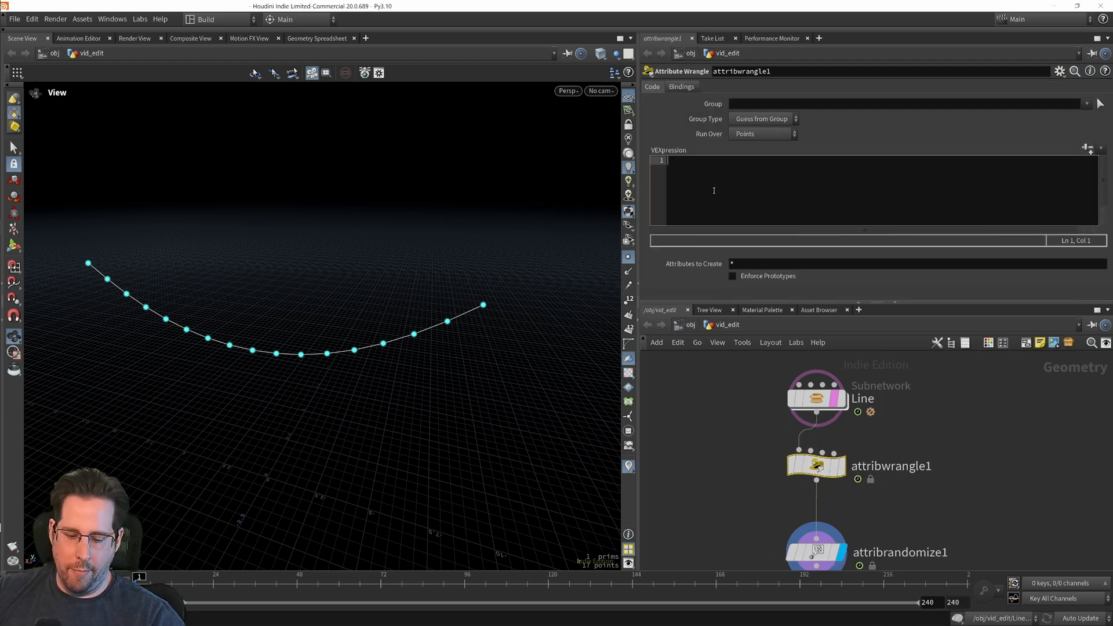
{"action": "type", "text": "i@var;"}
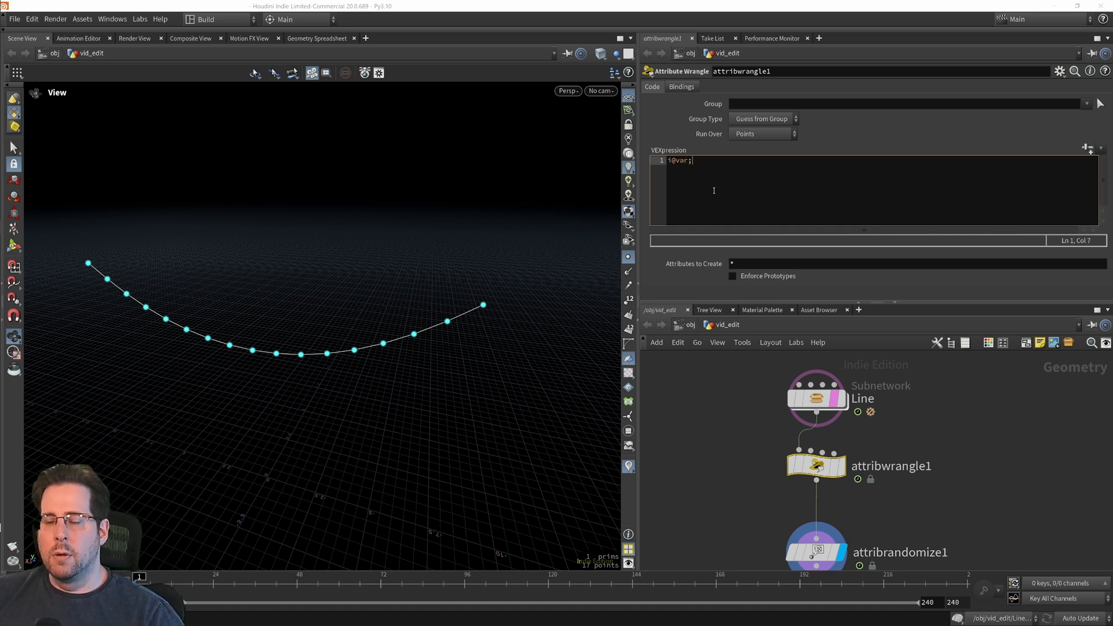
{"action": "left_click", "coordinate": [956, 440]}
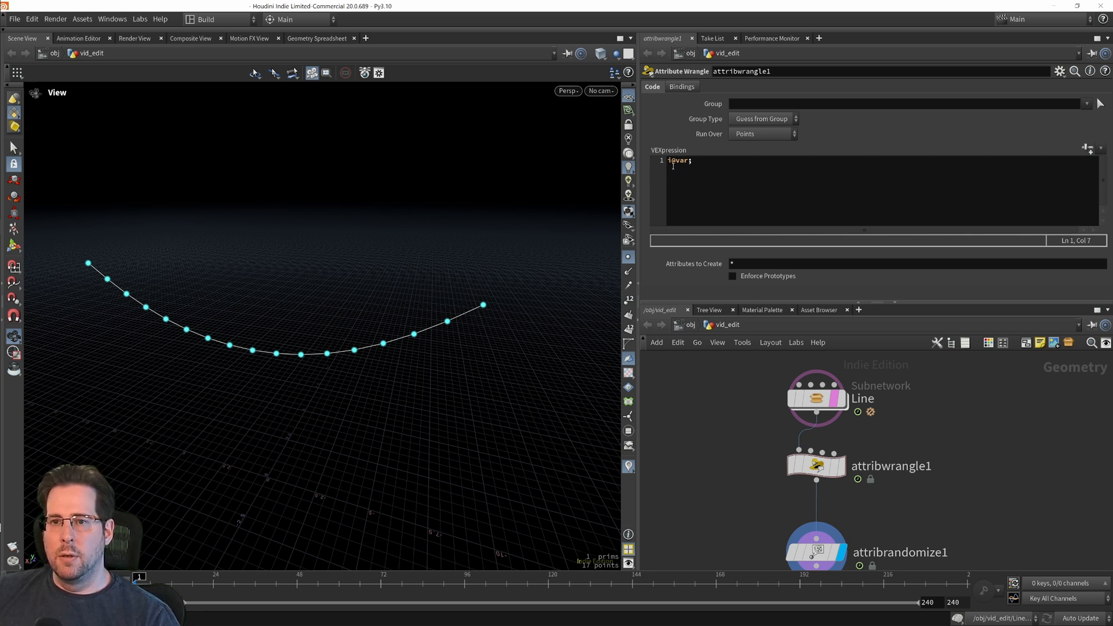
Step: Examine the VEX expression of the var wrangle in the flag variants network and return to the Line node chain
{"action": "mouse_move", "coordinate": [951, 406]}
{"action": "middle_mouse_down"}
{"action": "mouse_move", "coordinate": [961, 437]}
{"action": "mouse_move", "coordinate": [996, 437]}
{"action": "middle_mouse_up"}
{"action": "middle_click_drag", "start_coordinate": [734, 522], "coordinate": [1001, 537]}
{"action": "middle_click_drag", "start_coordinate": [841, 538], "coordinate": [1015, 553]}
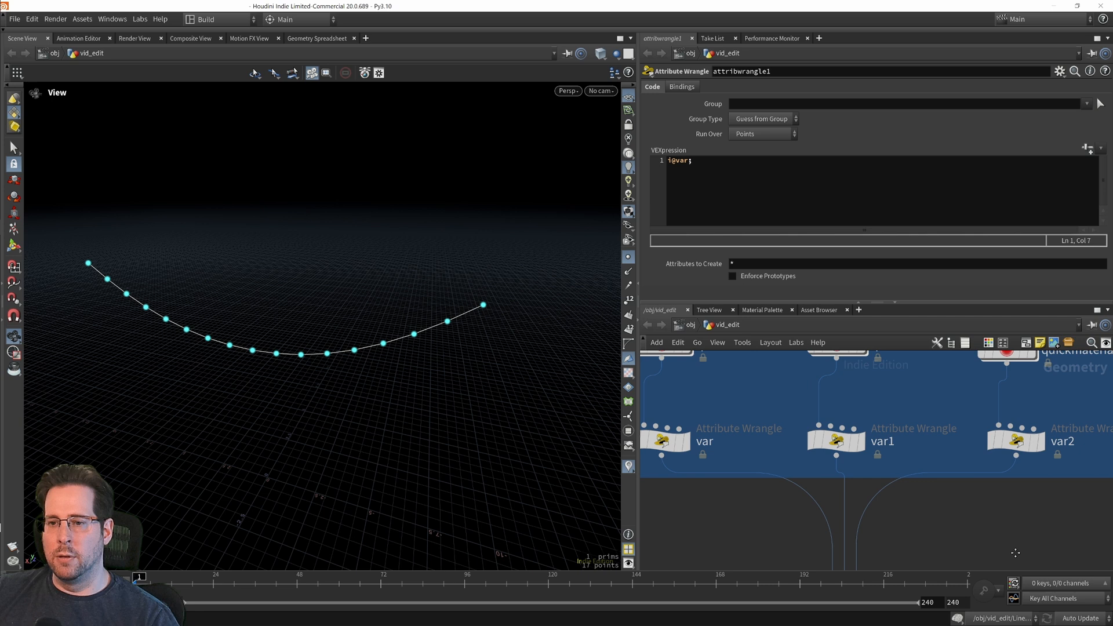
{"action": "left_click", "coordinate": [663, 446]}
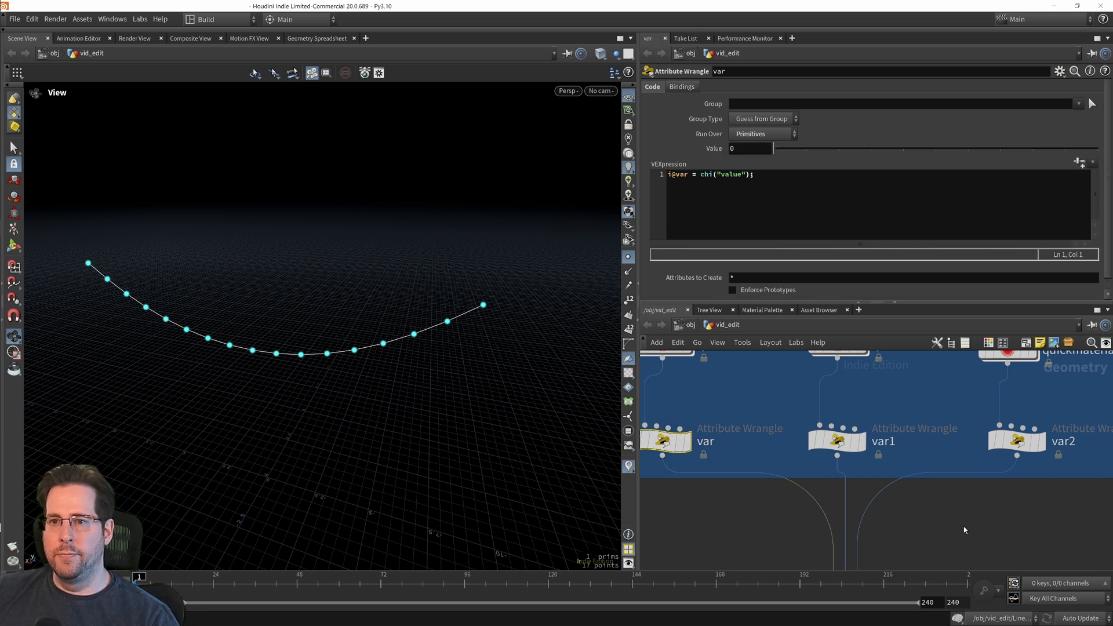
{"action": "middle_click_drag", "start_coordinate": [964, 527], "coordinate": [731, 457]}
{"action": "middle_click_drag", "start_coordinate": [1001, 506], "coordinate": [821, 489]}
{"action": "middle_click_drag", "start_coordinate": [939, 410], "coordinate": [856, 429]}
{"action": "mouse_move", "coordinate": [851, 464]}
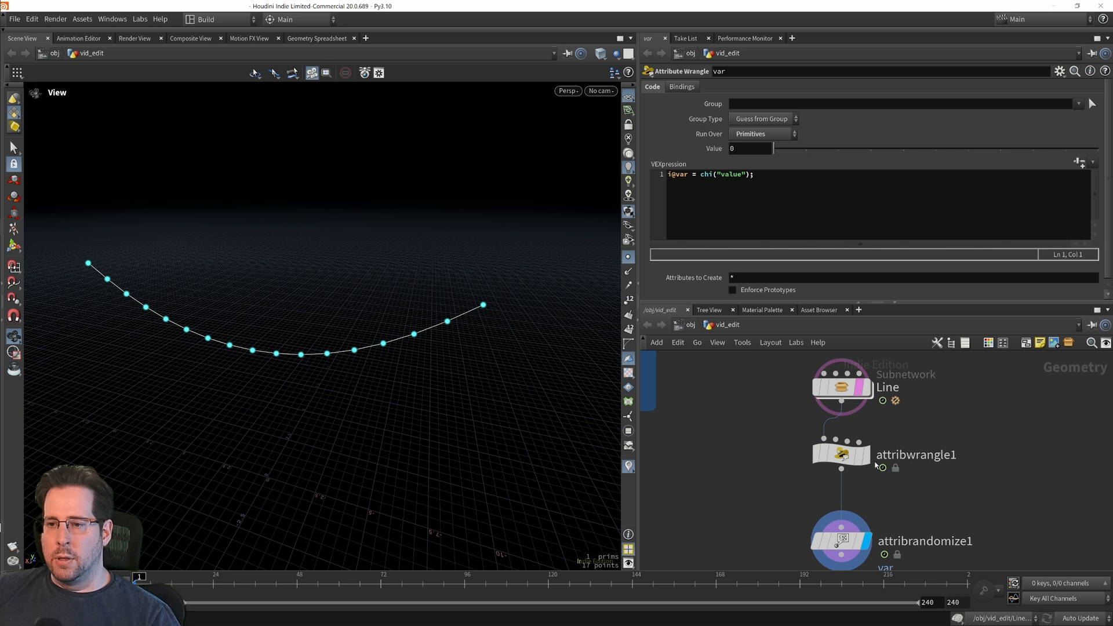
Step: Display the new wrangle and the Attribute Randomize node in turn, and inspect the latter's node info for the type of var
{"action": "left_click", "coordinate": [846, 455]}
{"action": "middle_click_drag", "start_coordinate": [943, 438], "coordinate": [944, 415]}
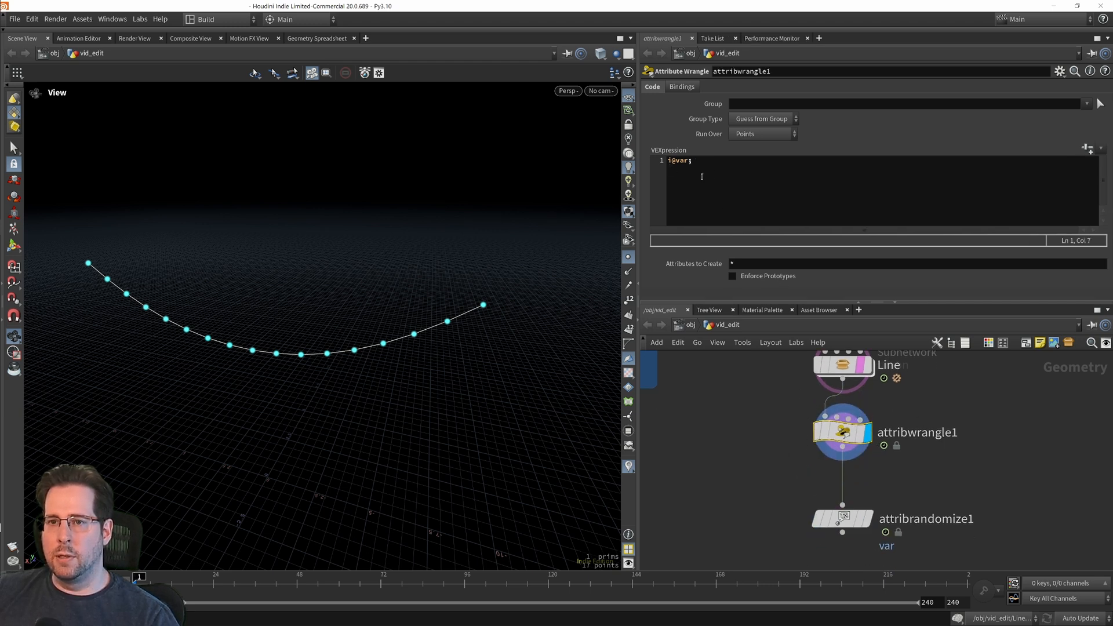
{"action": "middle_click_drag", "start_coordinate": [982, 547], "coordinate": [974, 512]}
{"action": "left_click", "coordinate": [838, 484]}
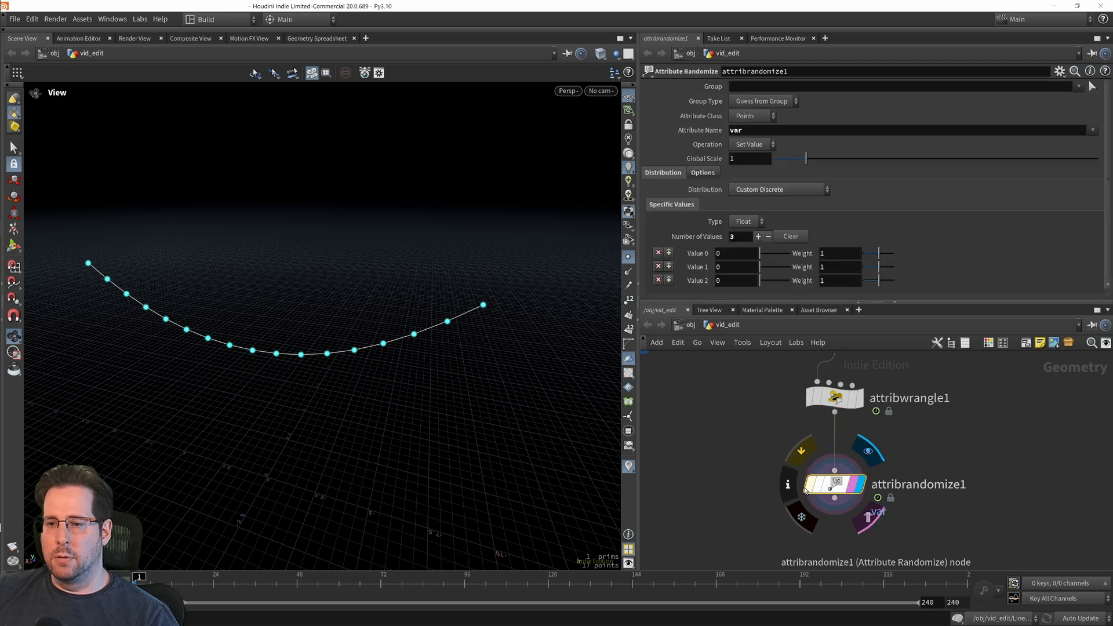
{"action": "left_click", "coordinate": [786, 486]}
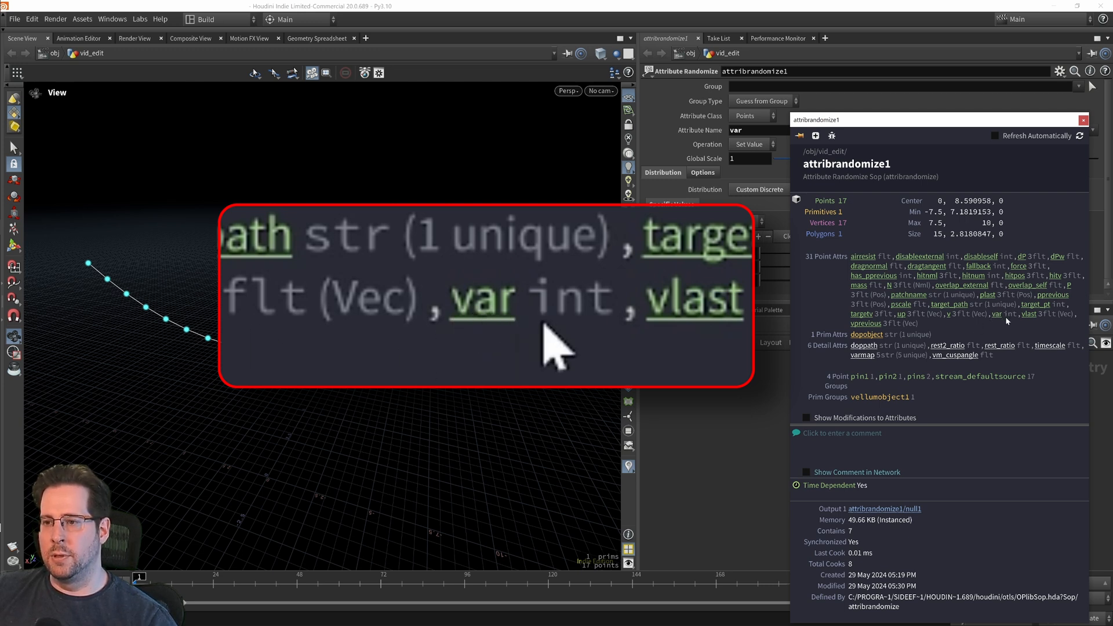
{"action": "left_click", "coordinate": [1083, 120]}
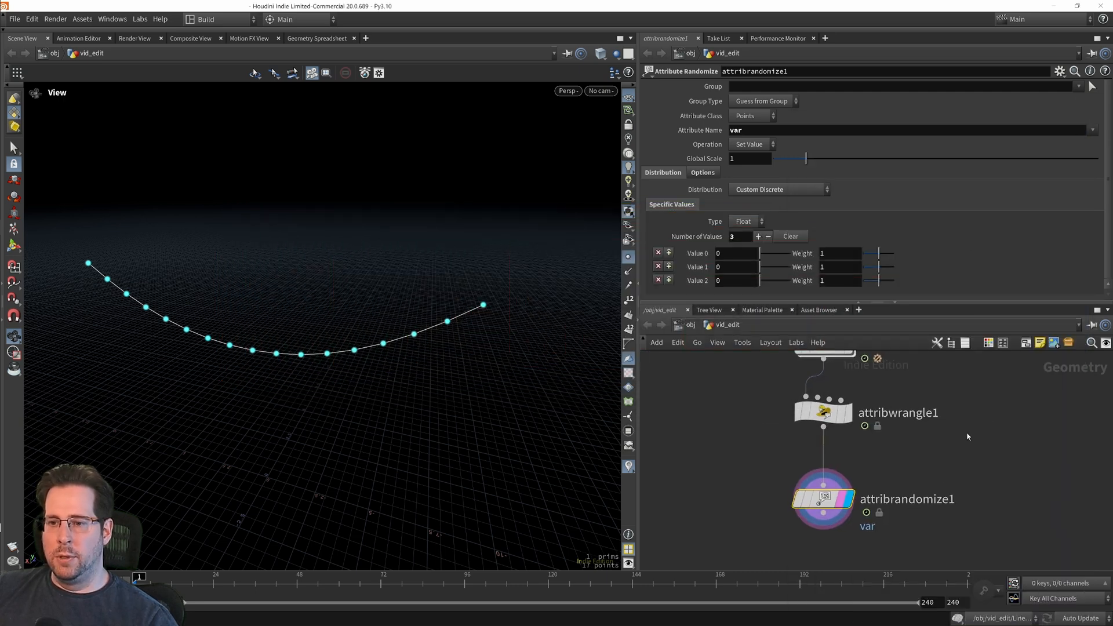
Step: Set Value 1 to 1 and Value 2 to 2 in the Attribute Randomize node's specific values
{"action": "mouse_move", "coordinate": [952, 394]}
{"action": "middle_mouse_down"}
{"action": "mouse_move", "coordinate": [956, 448]}
{"action": "mouse_move", "coordinate": [957, 384]}
{"action": "middle_mouse_up"}
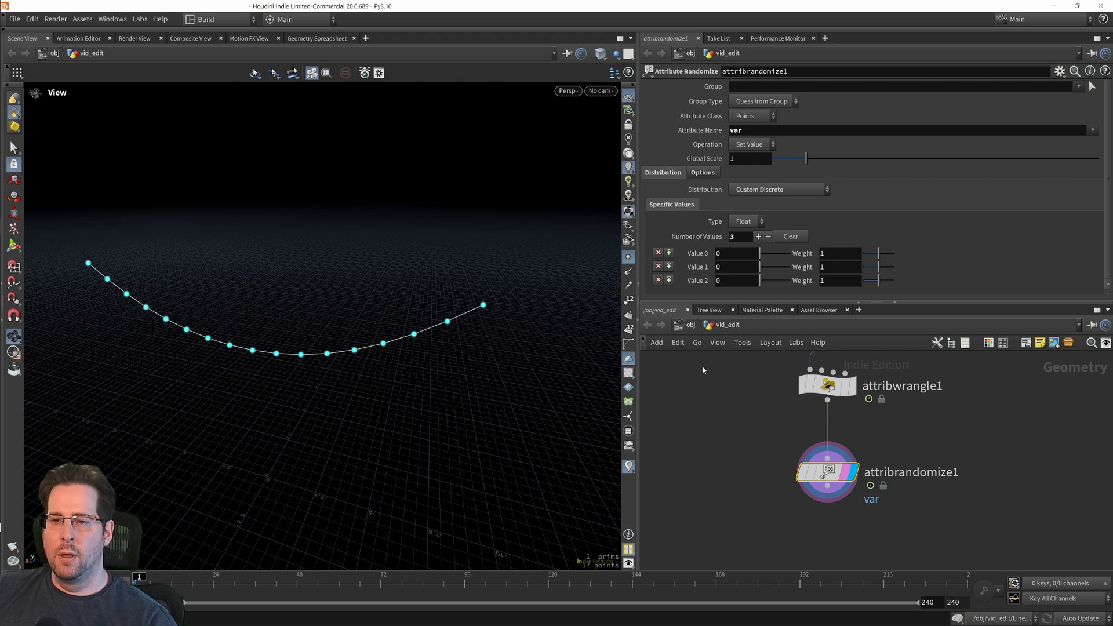
{"action": "left_click", "coordinate": [724, 267]}
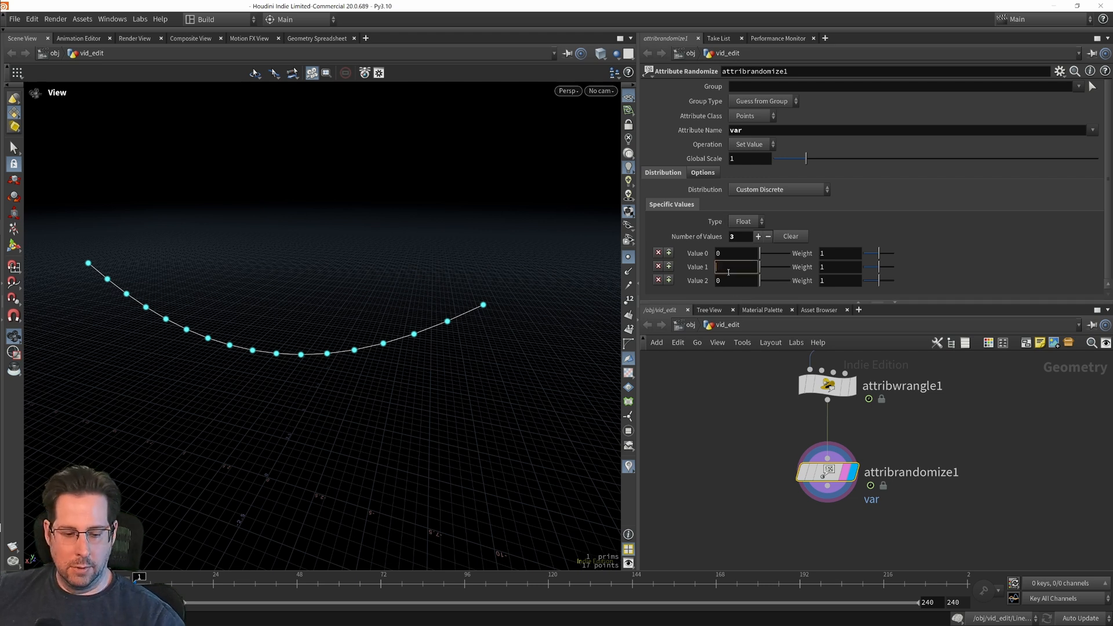
{"action": "type", "text": "1"}
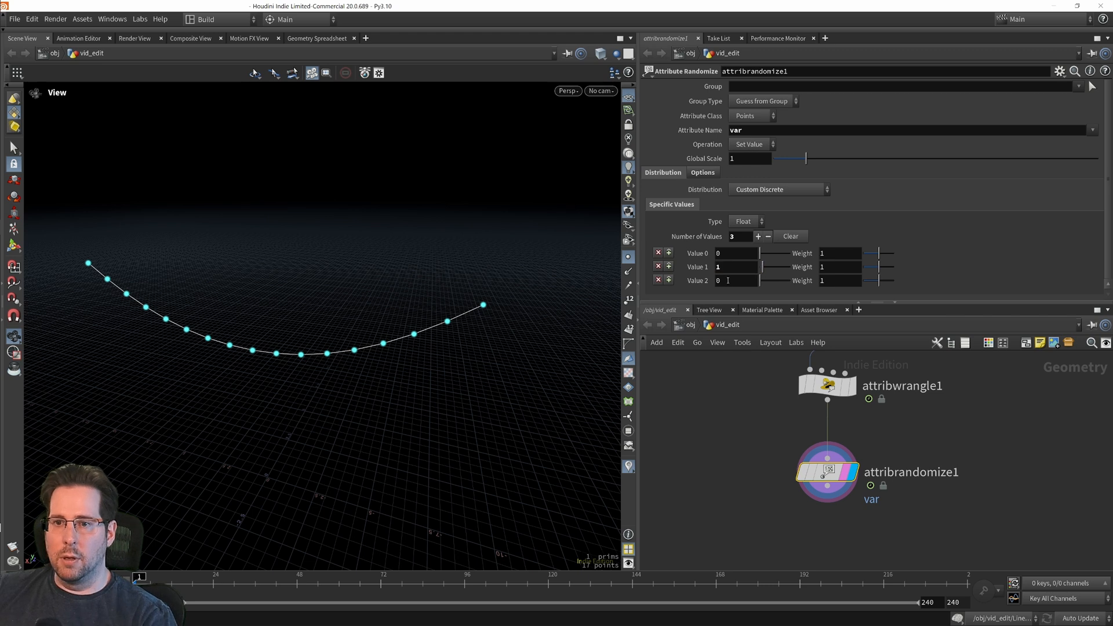
{"action": "left_click", "coordinate": [734, 283]}
{"action": "key", "text": "BackSpace"}
{"action": "type", "text": "2"}
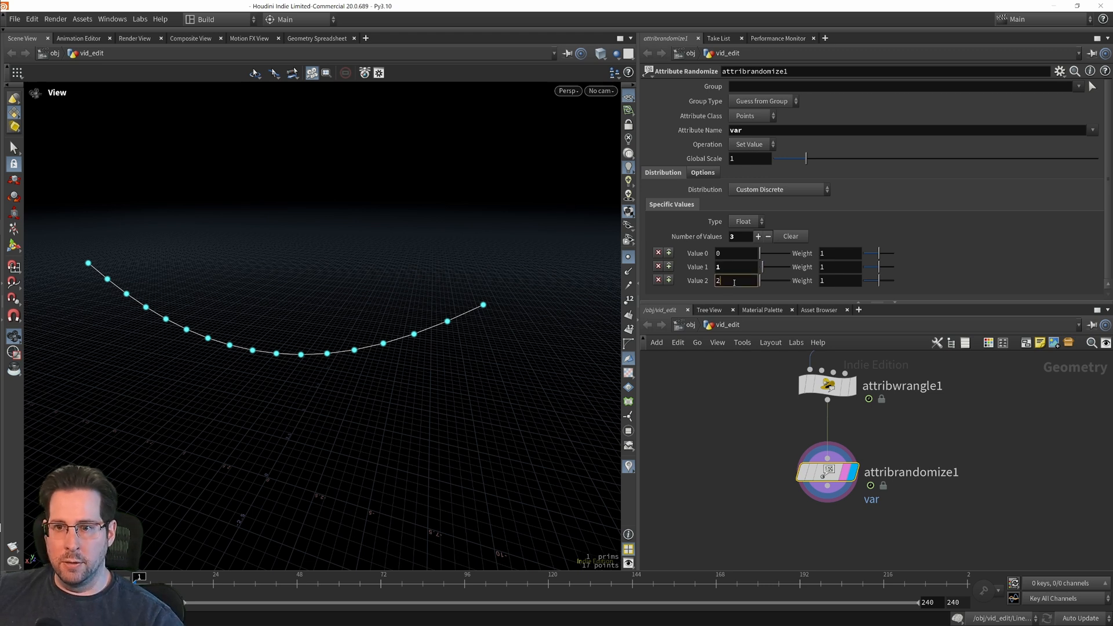
{"action": "key", "text": "Return"}
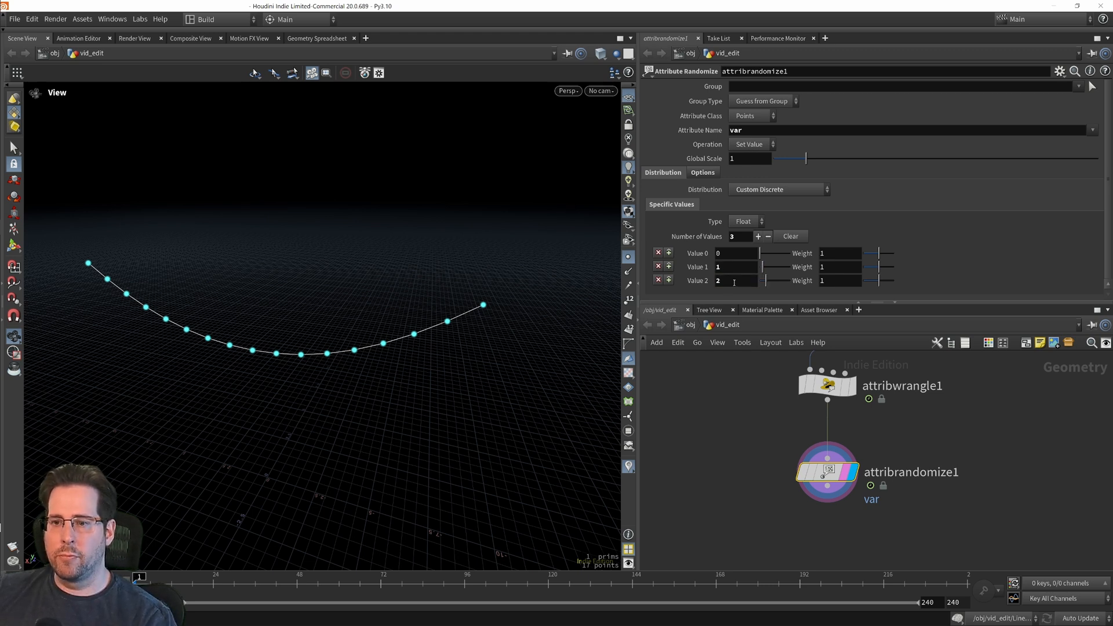
Step: Turn on the scene's var visualizer and change its type to Marker
{"action": "middle_click_drag", "start_coordinate": [711, 487], "coordinate": [705, 451]}
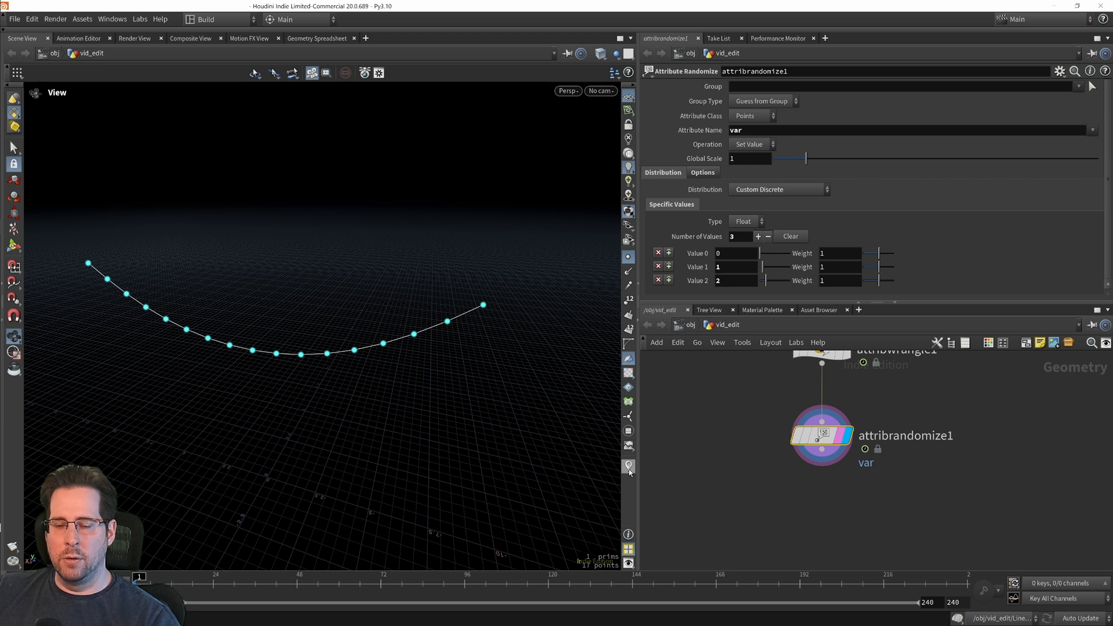
{"action": "left_click", "coordinate": [630, 472]}
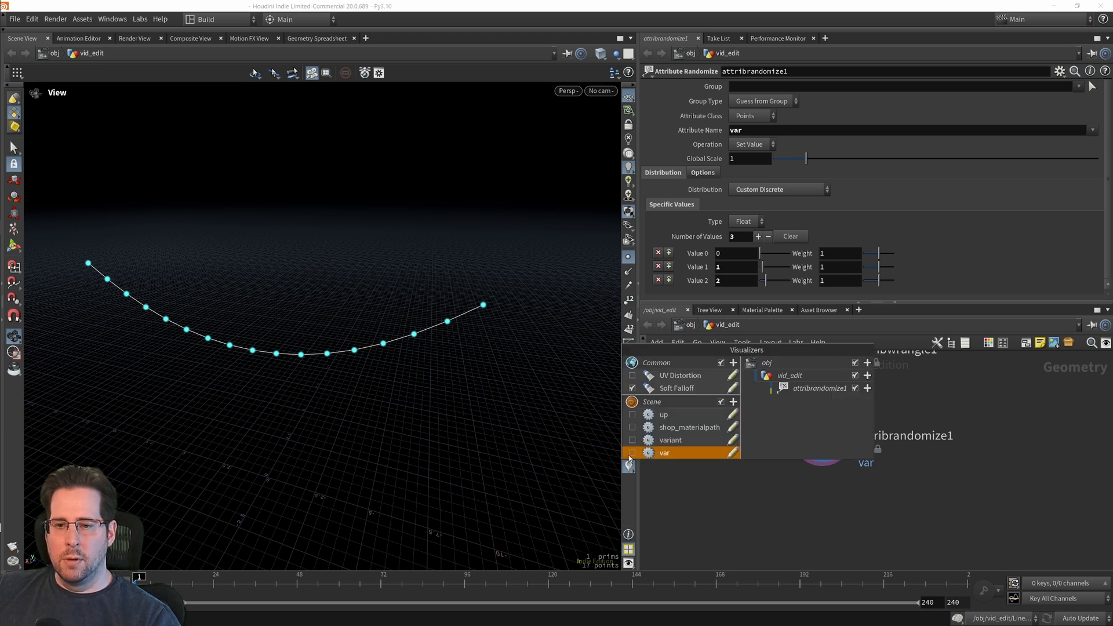
{"action": "left_click", "coordinate": [632, 453]}
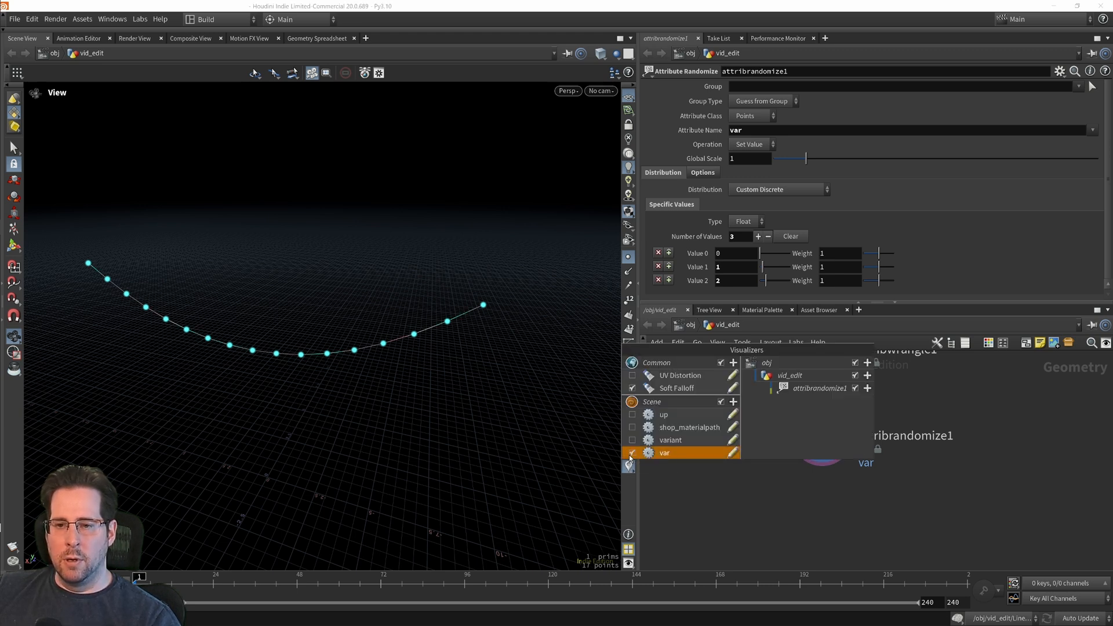
{"action": "left_click", "coordinate": [731, 453]}
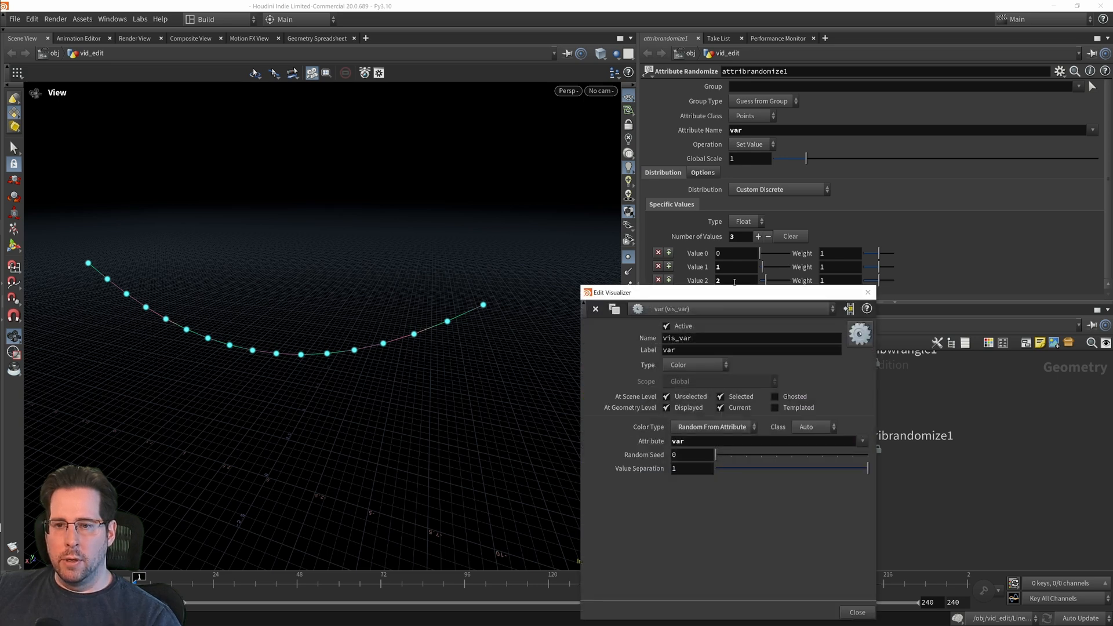
{"action": "left_click_drag", "start_coordinate": [716, 293], "coordinate": [807, 233]}
{"action": "left_click", "coordinate": [775, 306]}
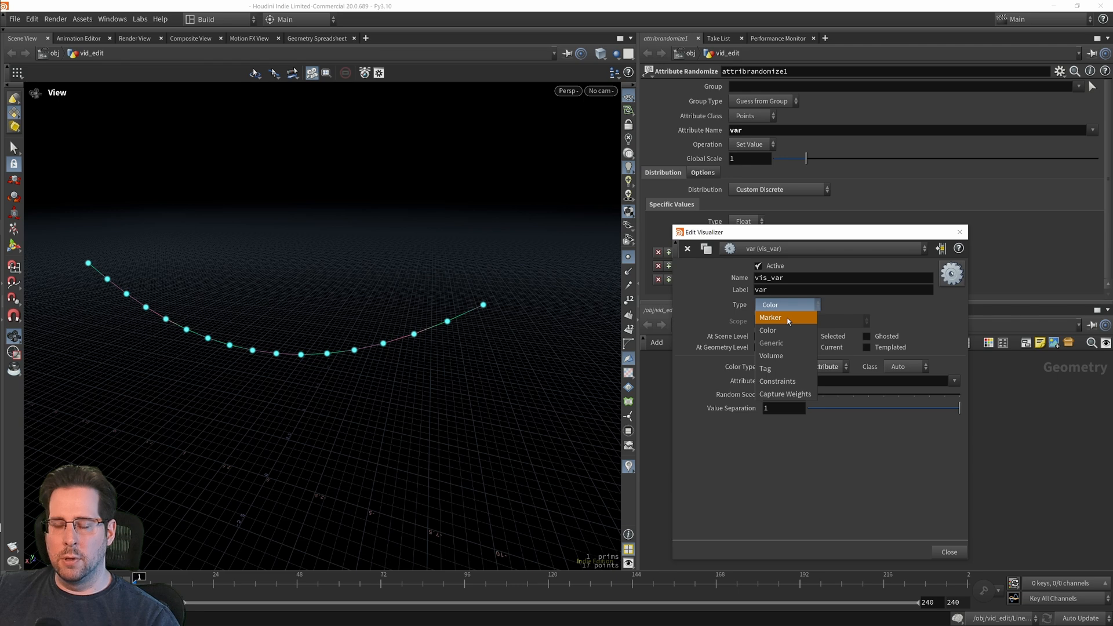
{"action": "left_click", "coordinate": [786, 319]}
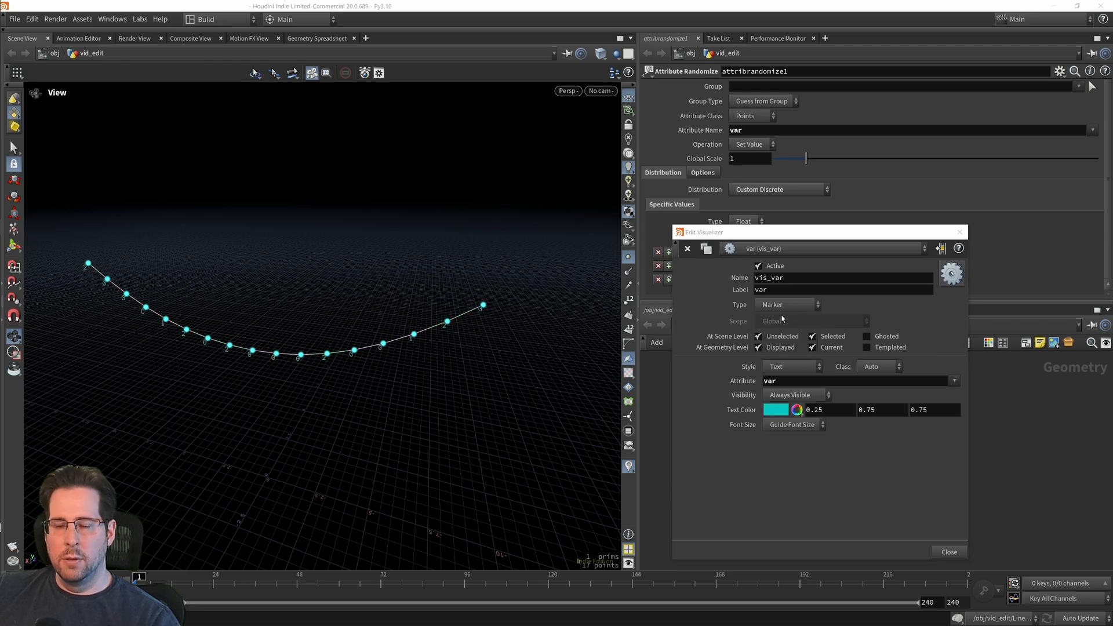
{"action": "left_click", "coordinate": [953, 550]}
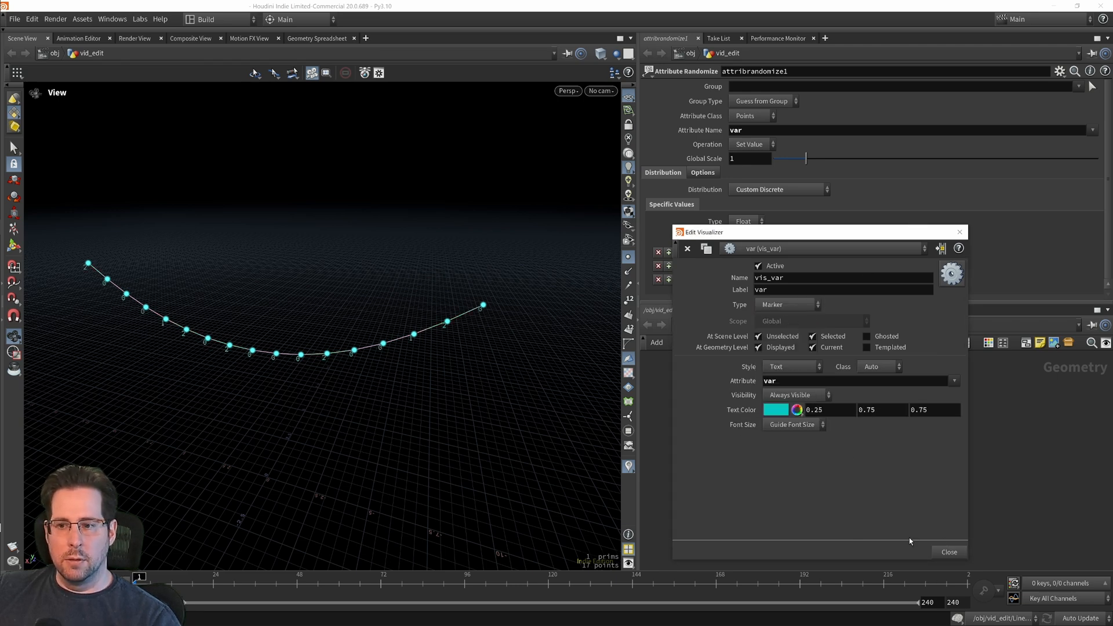
{"action": "left_click", "coordinate": [942, 553]}
Step: Change the Attribute Randomize node's global seed to about 8.686 to reshuffle the var values along the line
{"action": "middle_click_drag", "start_coordinate": [500, 465], "coordinate": [547, 475]}
{"action": "scroll", "coordinate": [370, 398], "scroll_direction": "up", "scroll_amount": 3}
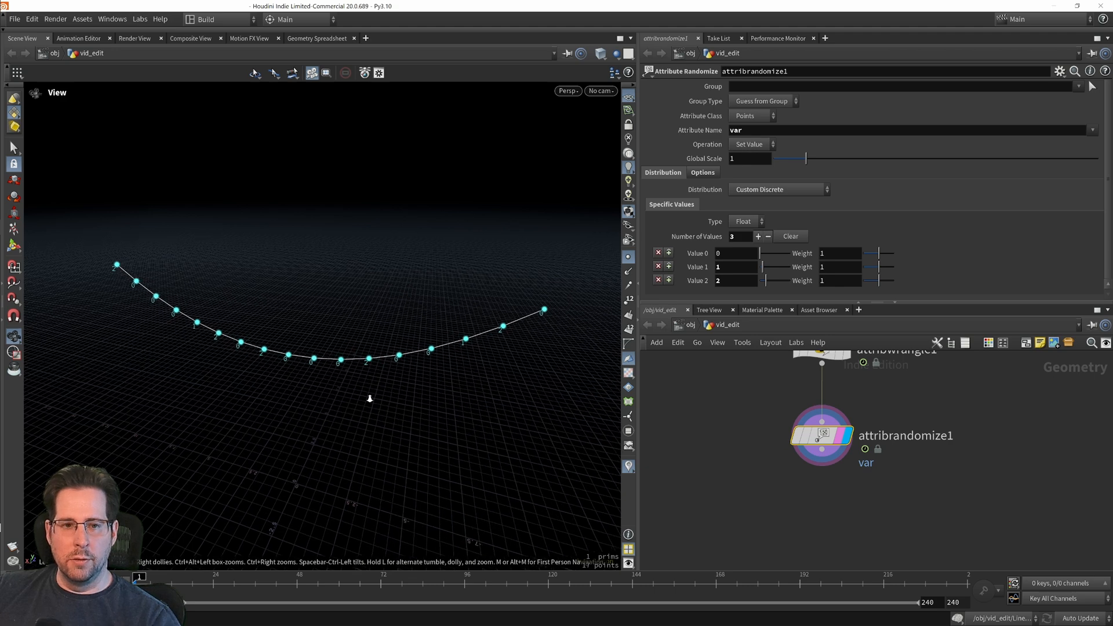
{"action": "mouse_move", "coordinate": [371, 394]}
{"action": "middle_mouse_down"}
{"action": "mouse_move", "coordinate": [382, 353]}
{"action": "mouse_move", "coordinate": [364, 374]}
{"action": "middle_mouse_up"}
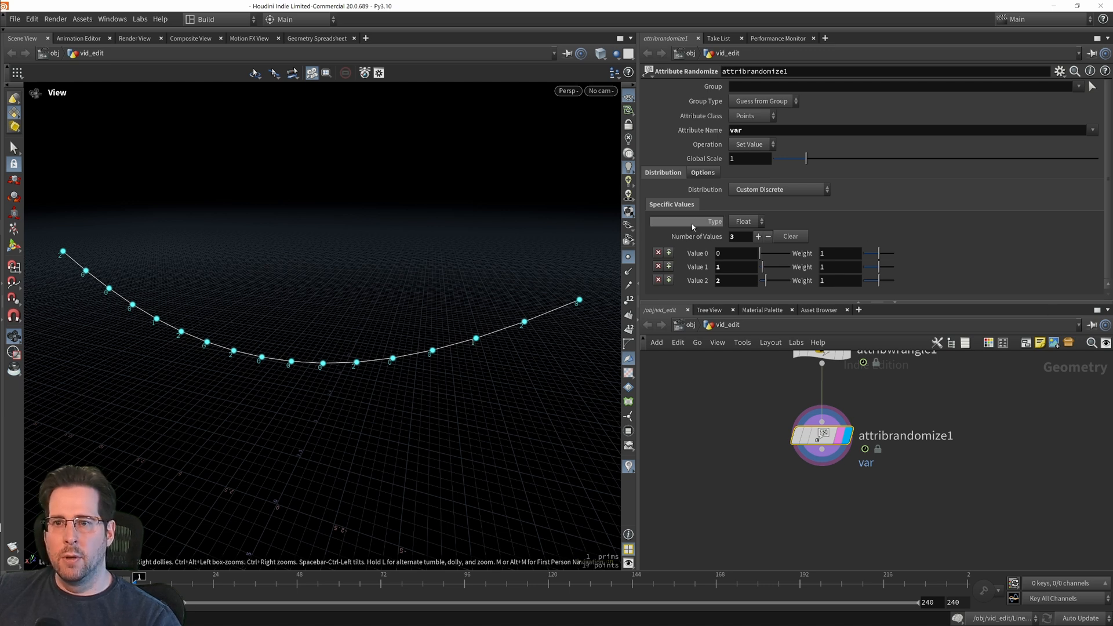
{"action": "left_click", "coordinate": [702, 173]}
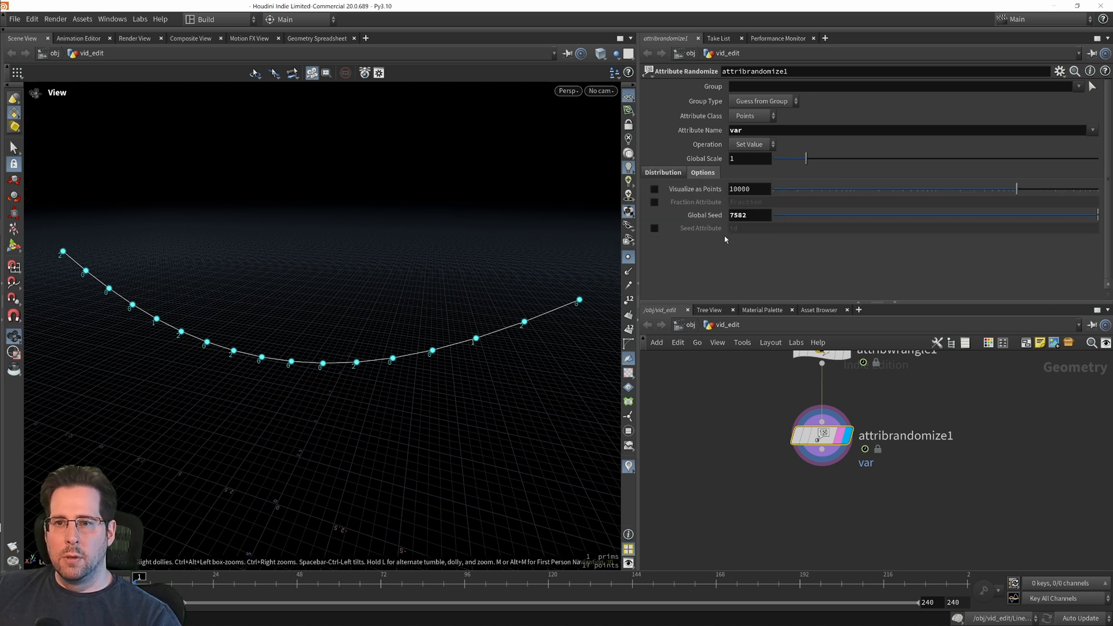
{"action": "left_click_drag", "start_coordinate": [1093, 220], "coordinate": [1056, 260]}
Step: Add a Copy to Points node and place it below and between transform2 and the Attribute Randomize node
{"action": "middle_click_drag", "start_coordinate": [656, 502], "coordinate": [844, 483]}
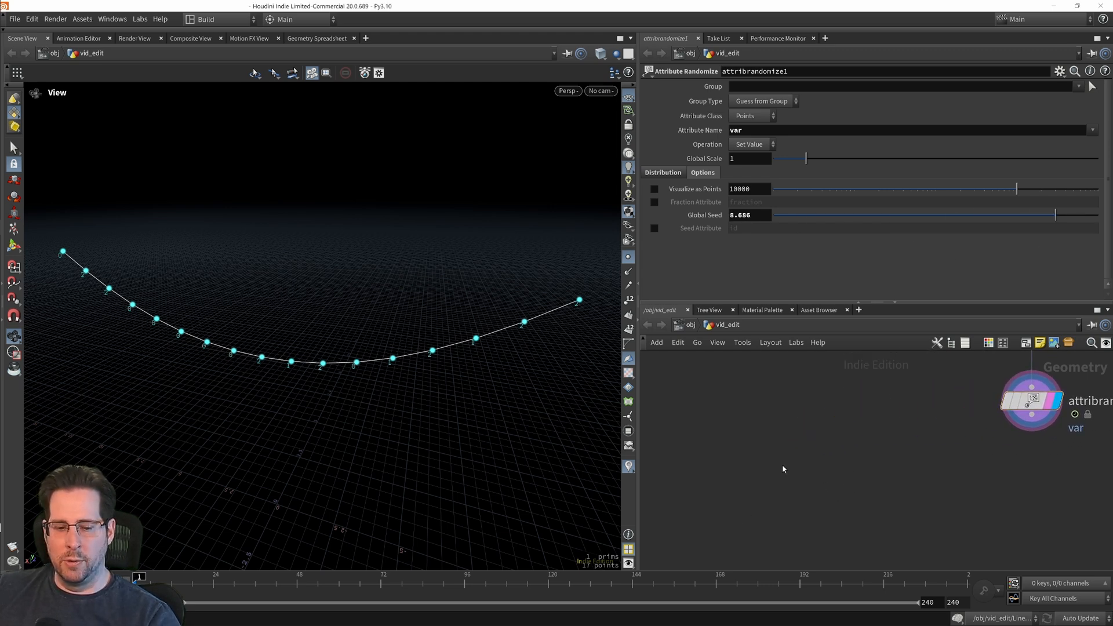
{"action": "key", "text": "Tab"}
{"action": "type", "text": "co"}
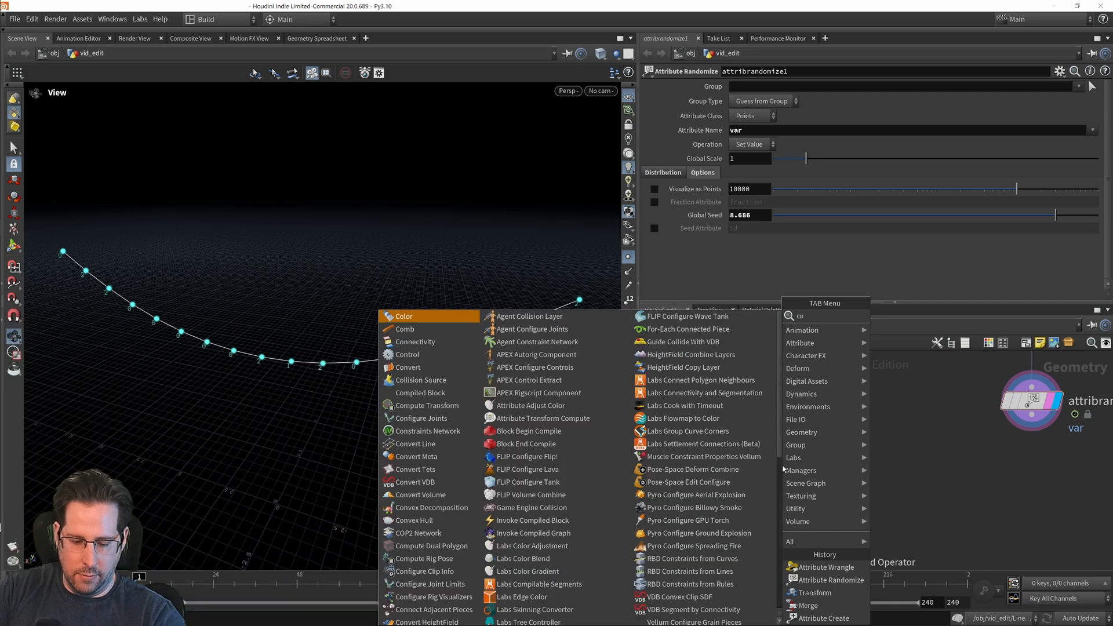
{"action": "type", "text": "pyto"}
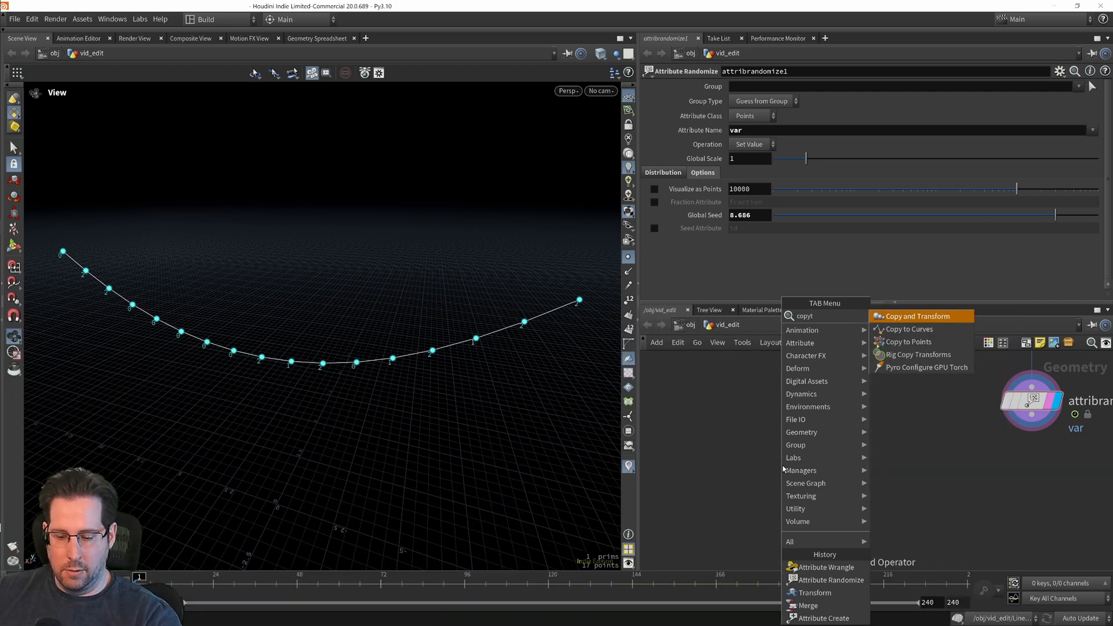
{"action": "left_click", "coordinate": [905, 337]}
{"action": "left_click", "coordinate": [832, 481]}
{"action": "scroll", "coordinate": [812, 487], "scroll_direction": "down", "scroll_amount": 3}
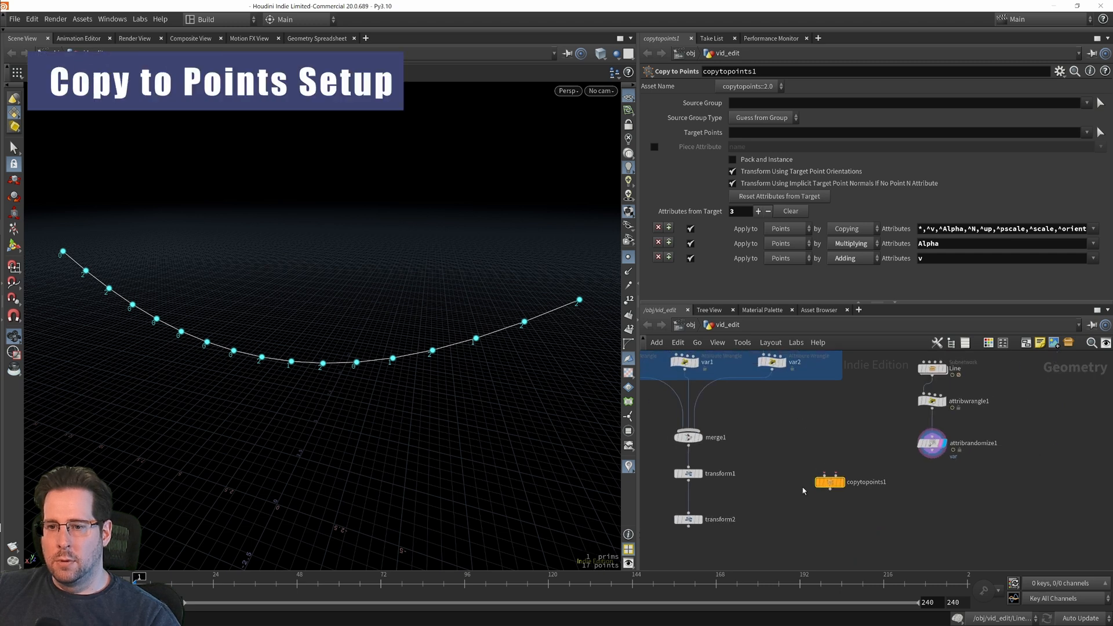
{"action": "middle_click_drag", "start_coordinate": [803, 491], "coordinate": [836, 445]}
{"action": "left_click_drag", "start_coordinate": [865, 439], "coordinate": [809, 526]}
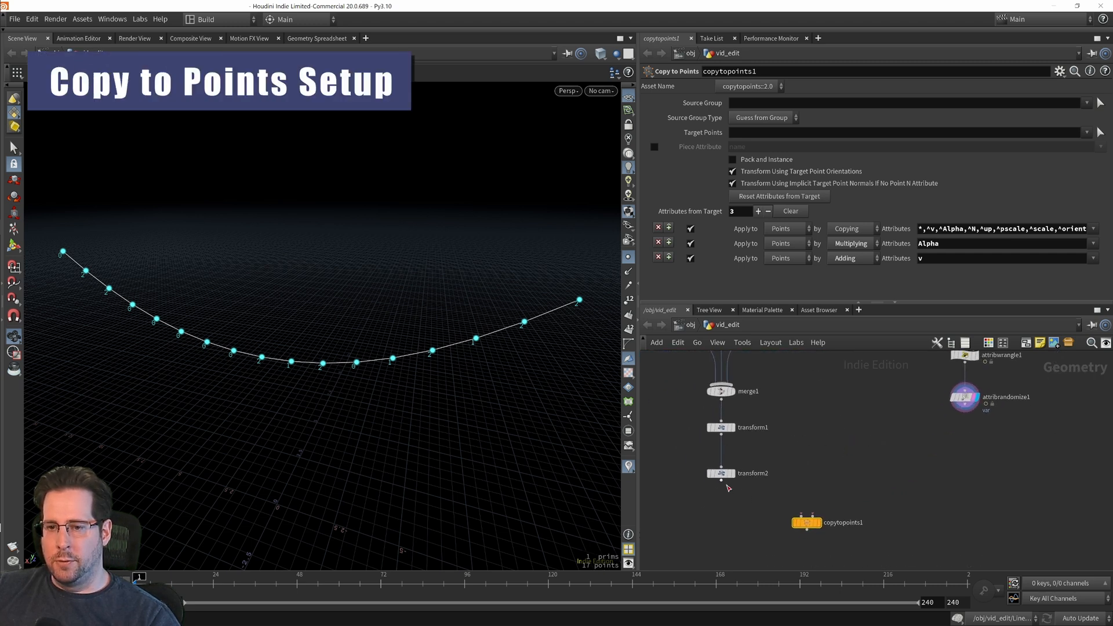
Step: Connect transform2 to the Copy to Points node's first input and the Attribute Randomize node to its second input
{"action": "left_click_drag", "start_coordinate": [722, 481], "coordinate": [804, 525]}
{"action": "middle_click_drag", "start_coordinate": [831, 467], "coordinate": [840, 430]}
{"action": "right_click_drag", "start_coordinate": [838, 431], "coordinate": [839, 412]}
{"action": "middle_click_drag", "start_coordinate": [826, 436], "coordinate": [850, 462]}
{"action": "middle_click_drag", "start_coordinate": [907, 425], "coordinate": [849, 472]}
{"action": "middle_click_drag", "start_coordinate": [902, 447], "coordinate": [905, 437]}
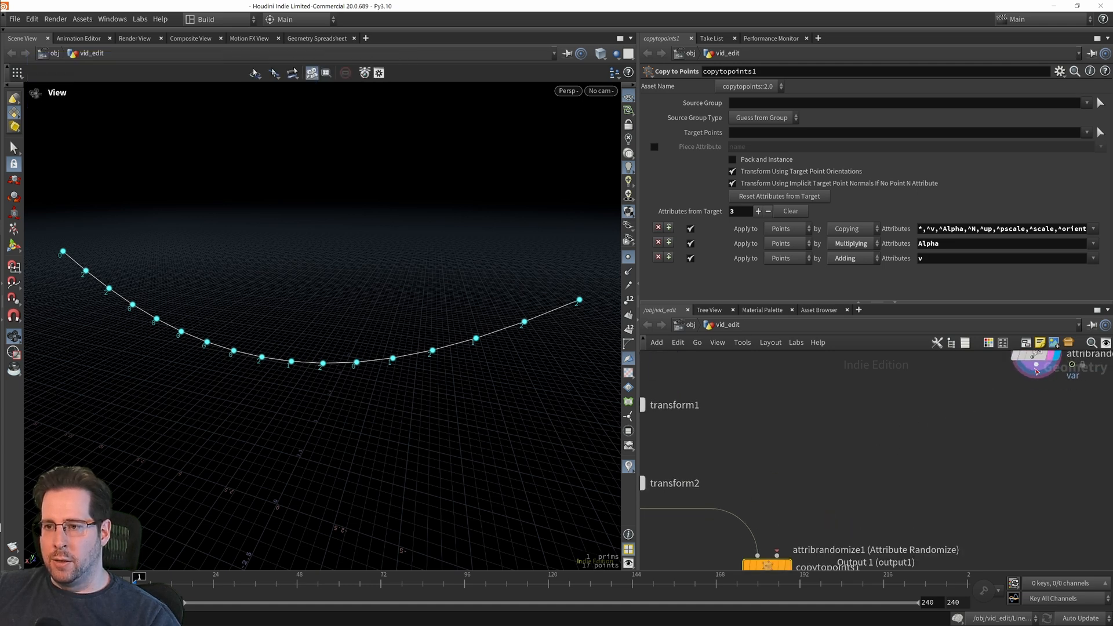
{"action": "left_click_drag", "start_coordinate": [1035, 373], "coordinate": [778, 554]}
{"action": "middle_click_drag", "start_coordinate": [794, 542], "coordinate": [799, 458]}
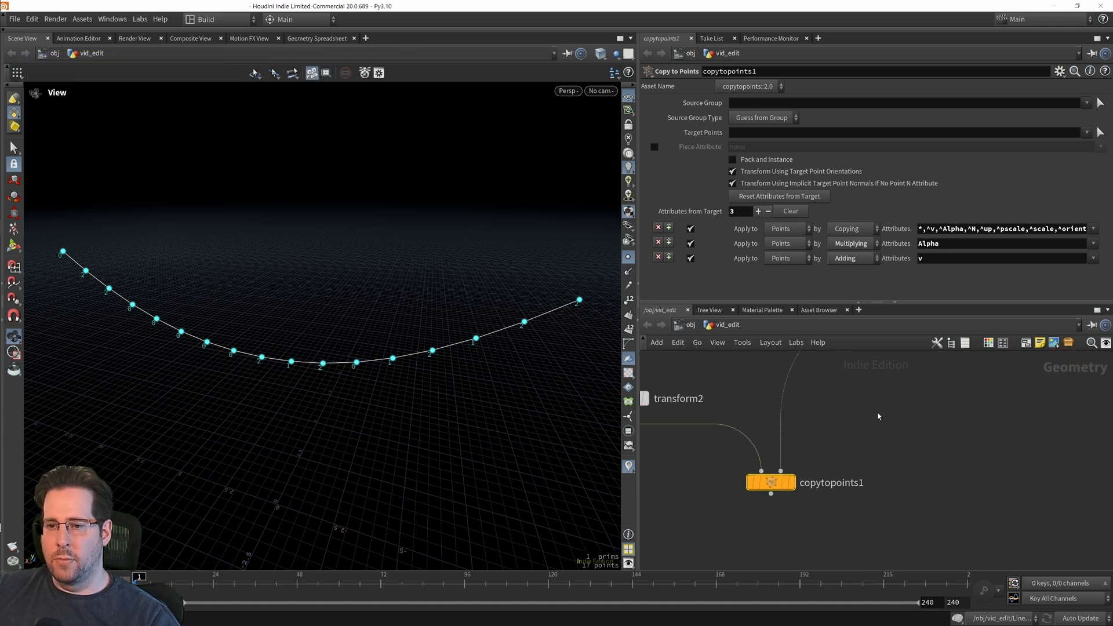
Step: Display the Copy to Points result and hide the point markers and the var visualizer in the viewport
{"action": "left_click", "coordinate": [789, 482]}
{"action": "left_click_drag", "start_coordinate": [517, 472], "coordinate": [422, 417]}
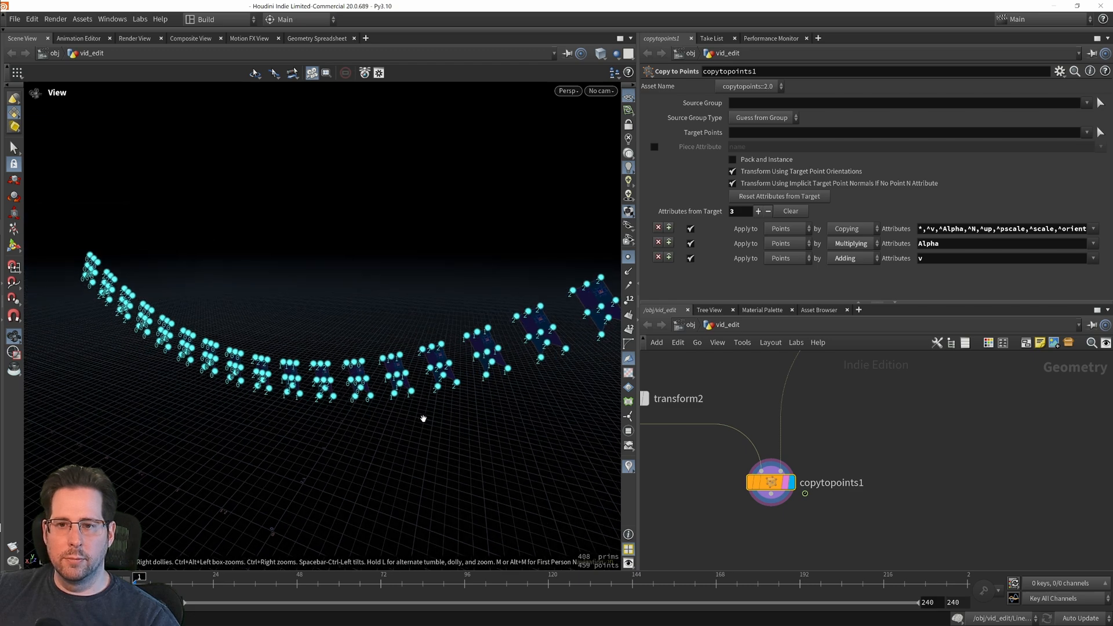
{"action": "left_click", "coordinate": [629, 258]}
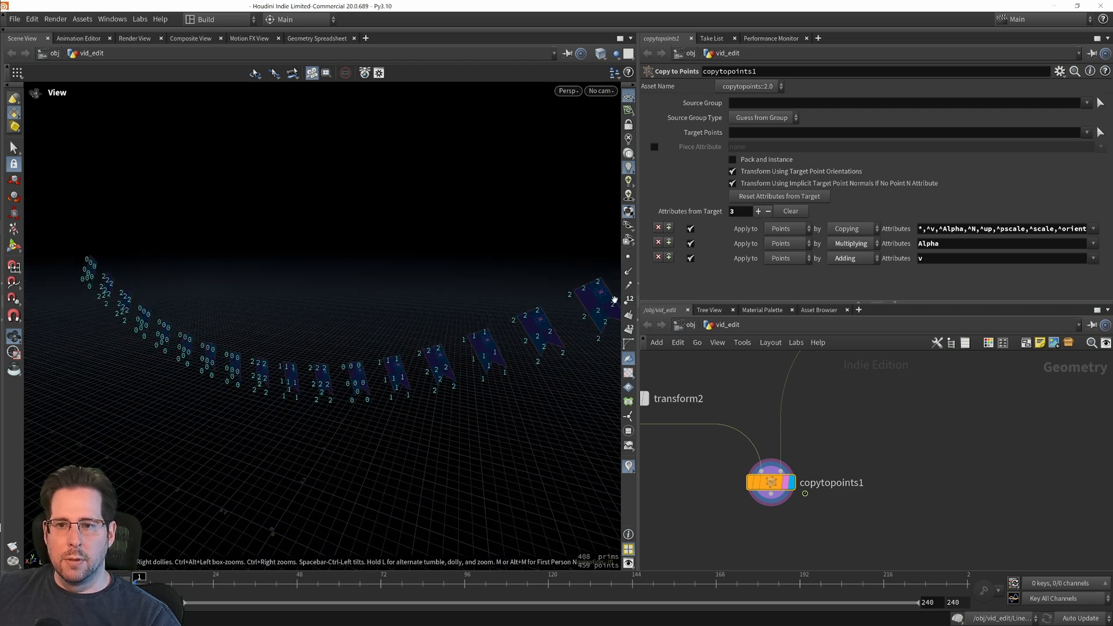
{"action": "left_click_drag", "start_coordinate": [522, 400], "coordinate": [319, 294]}
{"action": "middle_click_drag", "start_coordinate": [963, 465], "coordinate": [984, 488]}
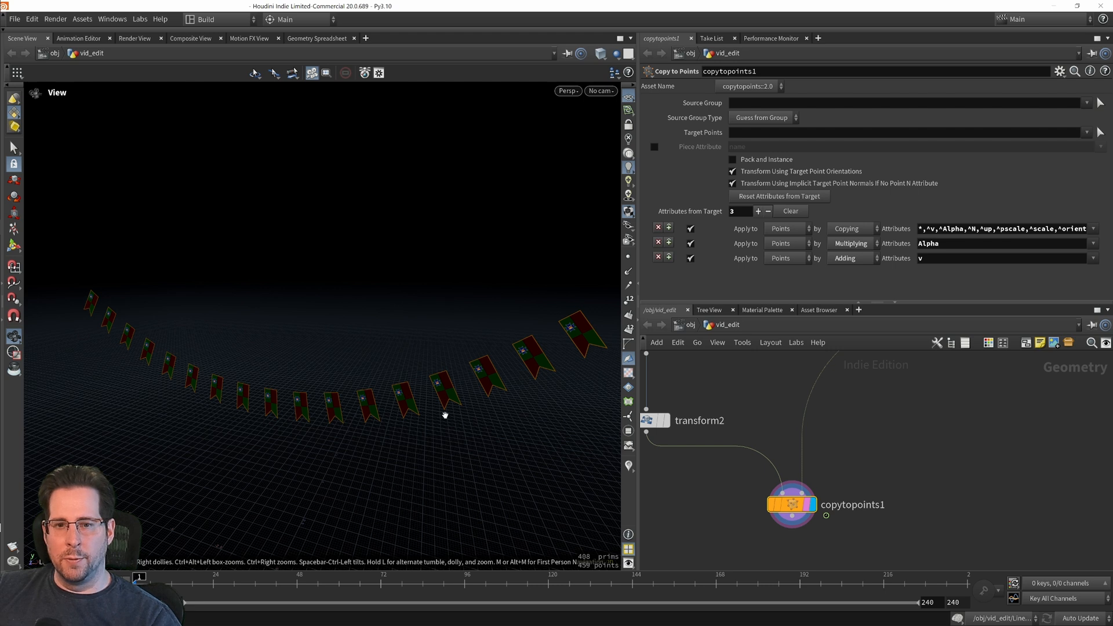
Step: Enable Piece Attribute on the Copy to Points node and set it to var
{"action": "middle_click_drag", "start_coordinate": [954, 406], "coordinate": [968, 432]}
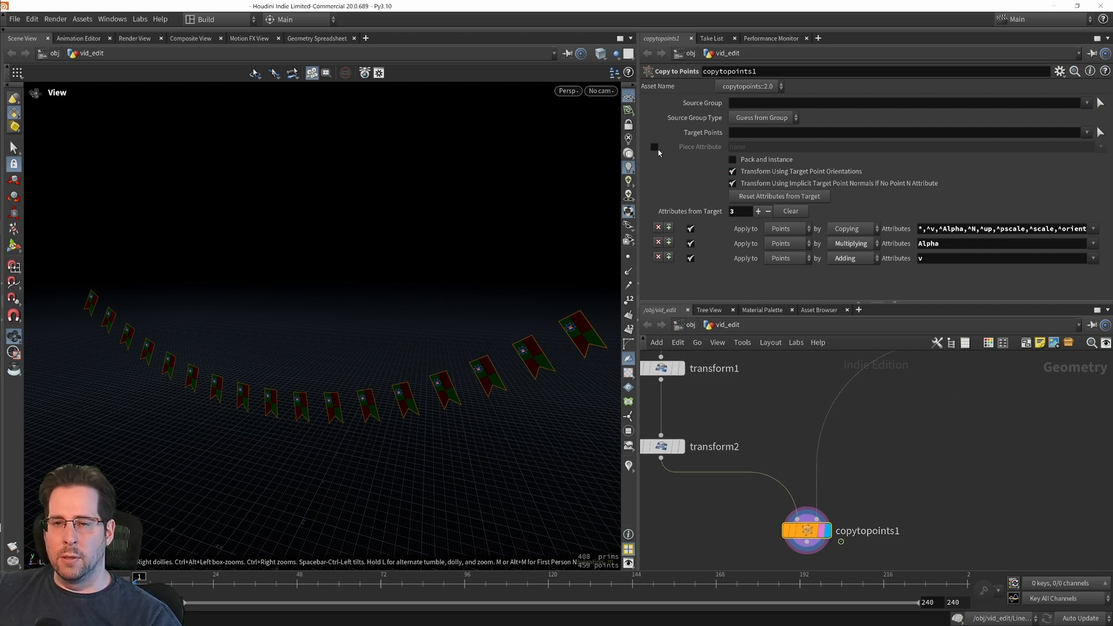
{"action": "left_click", "coordinate": [654, 147]}
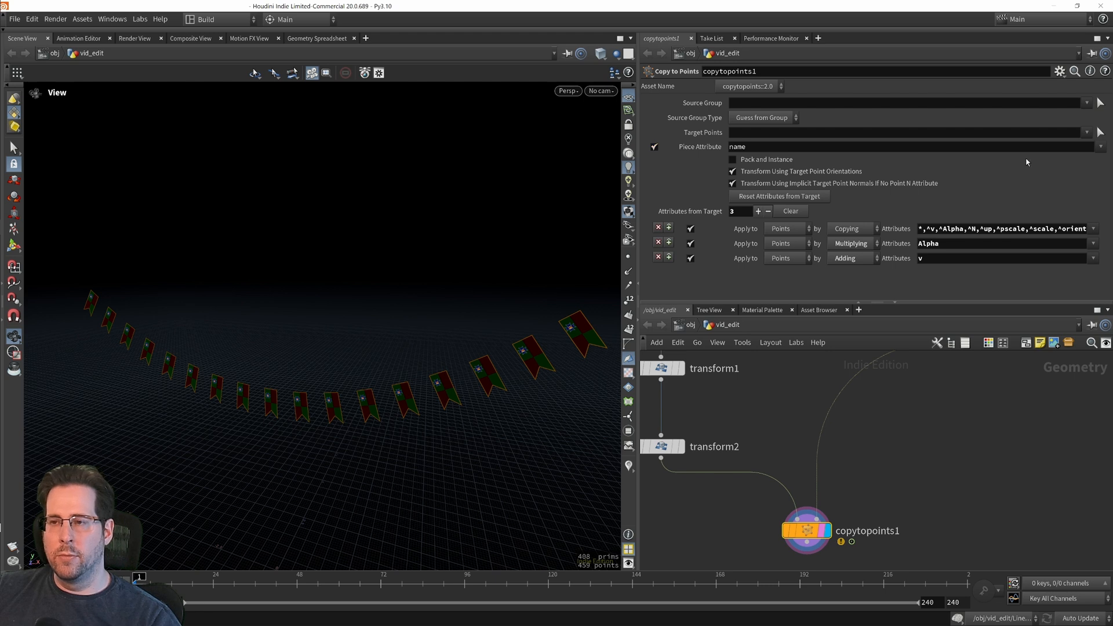
{"action": "left_click", "coordinate": [1101, 148]}
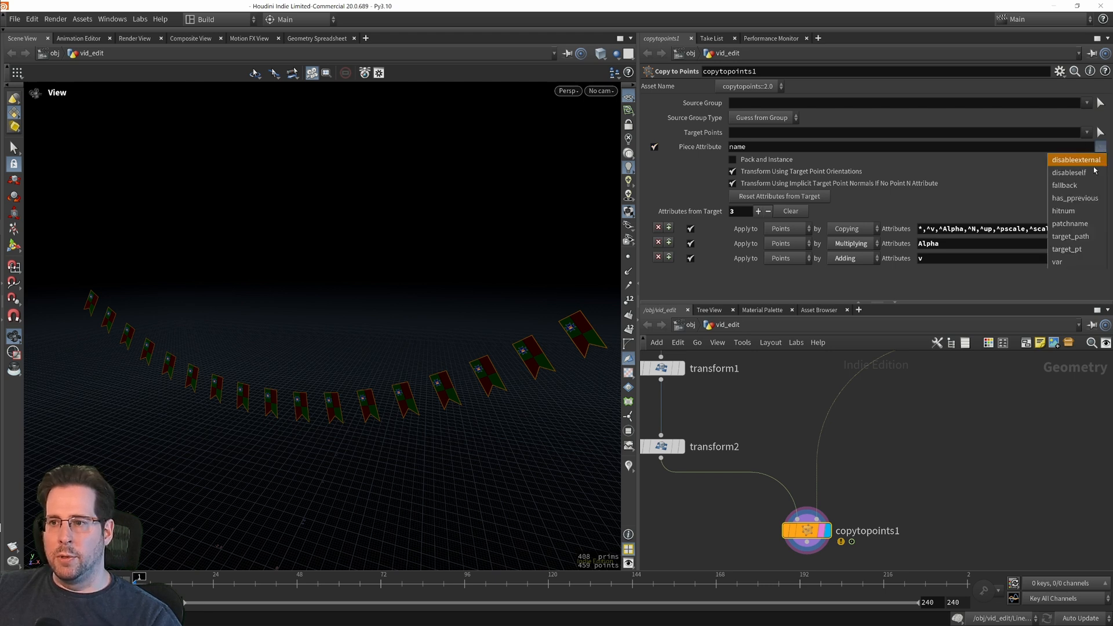
{"action": "left_click", "coordinate": [1075, 262]}
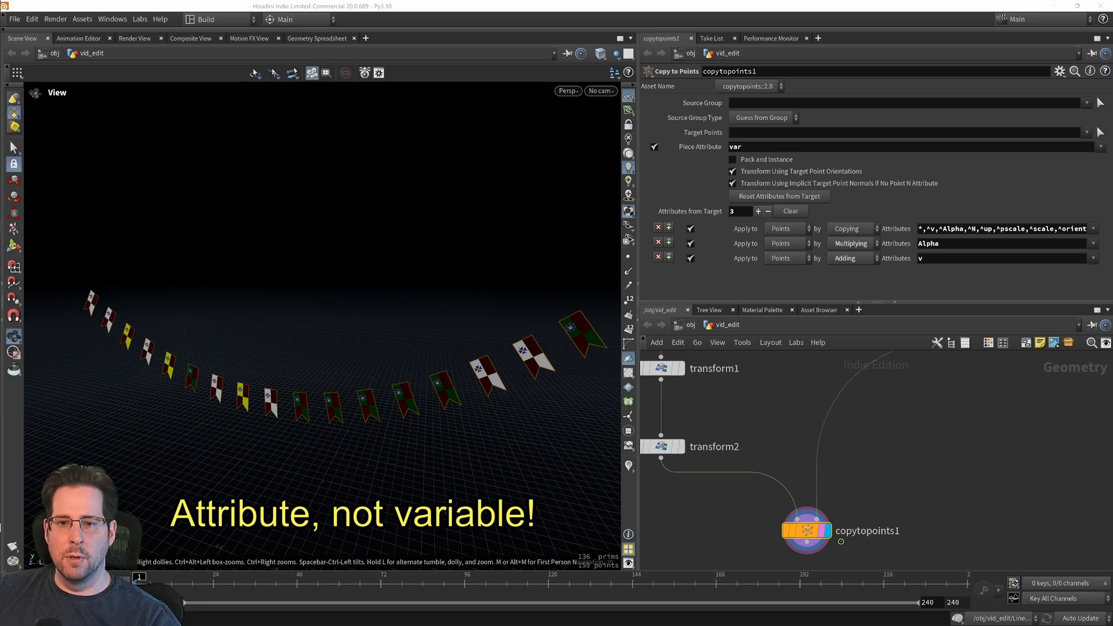
{"action": "left_click_drag", "start_coordinate": [317, 503], "coordinate": [297, 491]}
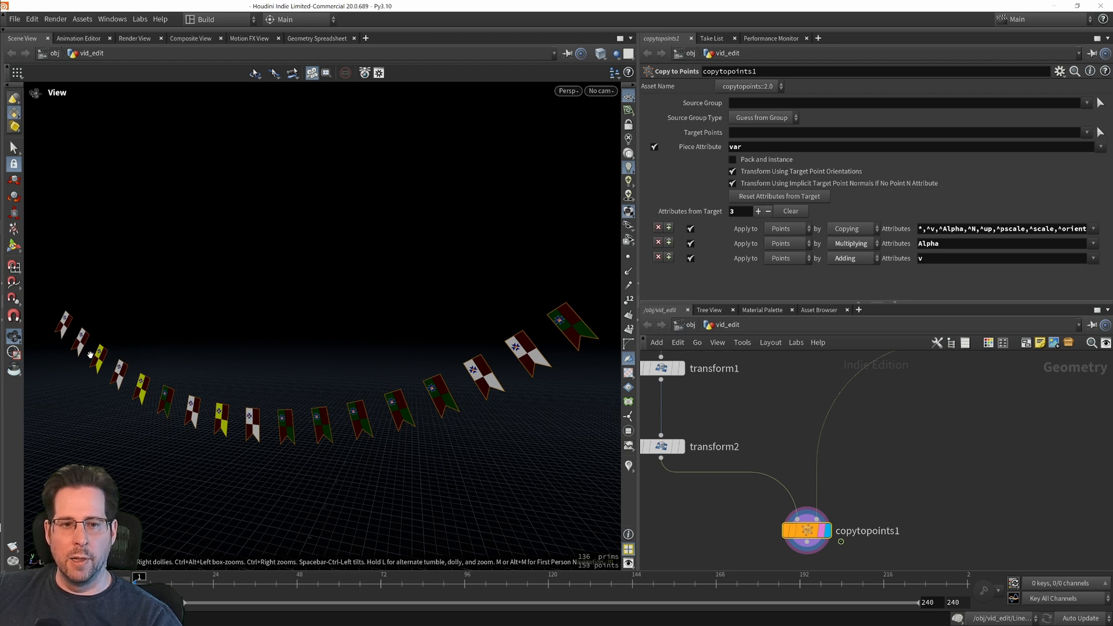
Step: Change the Attribute Randomize node's global seed to about 7.569 to reshuffle the flag variants along the line
{"action": "middle_click_drag", "start_coordinate": [903, 442], "coordinate": [875, 463]}
{"action": "left_click_drag", "start_coordinate": [313, 402], "coordinate": [307, 368]}
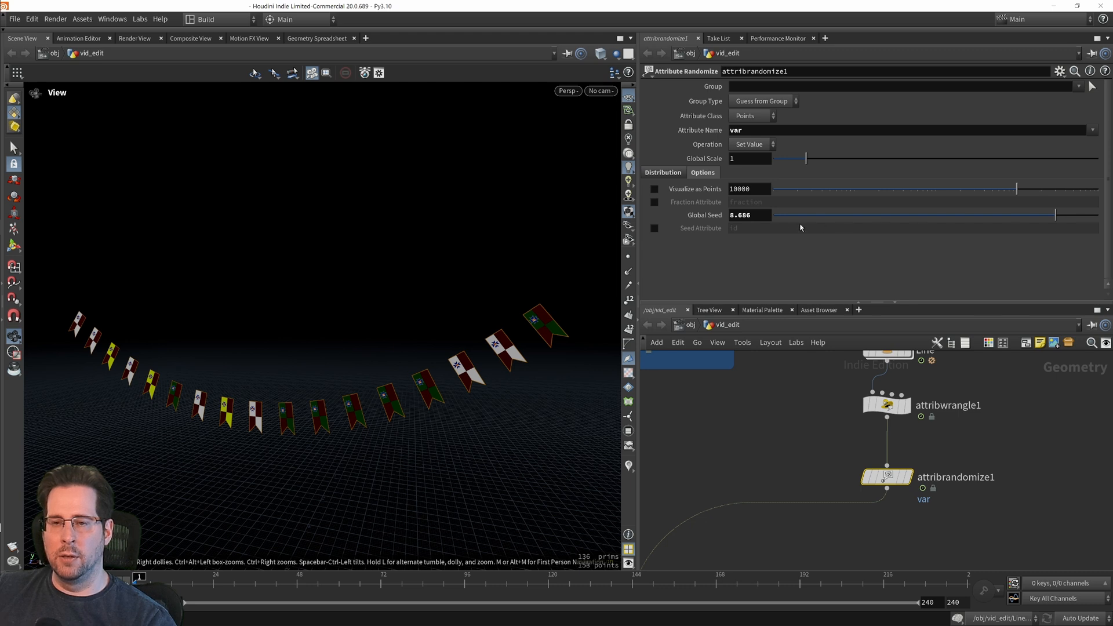
{"action": "left_click_drag", "start_coordinate": [1055, 216], "coordinate": [1021, 242]}
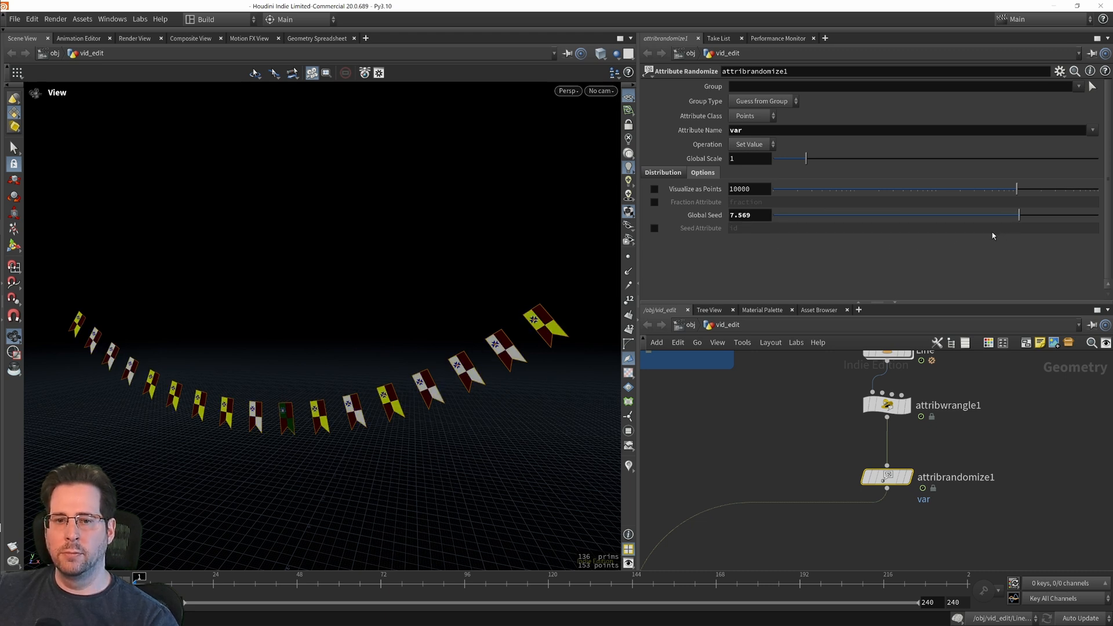
Step: Review the node network from the merged flags and the randomized line points down to the Copy to Points node
{"action": "middle_click_drag", "start_coordinate": [718, 440], "coordinate": [817, 440]}
{"action": "scroll", "coordinate": [870, 479], "scroll_direction": "down", "scroll_amount": 2}
{"action": "scroll", "coordinate": [972, 519], "scroll_direction": "down", "scroll_amount": 2}
{"action": "middle_click_drag", "start_coordinate": [1028, 489], "coordinate": [1038, 464]}
{"action": "middle_click_drag", "start_coordinate": [944, 528], "coordinate": [972, 401]}
{"action": "middle_click_drag", "start_coordinate": [855, 514], "coordinate": [842, 560]}
{"action": "middle_click_drag", "start_coordinate": [870, 473], "coordinate": [941, 510]}
{"action": "scroll", "coordinate": [871, 487], "scroll_direction": "down", "scroll_amount": 4}
{"action": "scroll", "coordinate": [868, 484], "scroll_direction": "up", "scroll_amount": 4}
{"action": "scroll", "coordinate": [949, 471], "scroll_direction": "down", "scroll_amount": 2}
{"action": "middle_click_drag", "start_coordinate": [948, 471], "coordinate": [902, 483]}
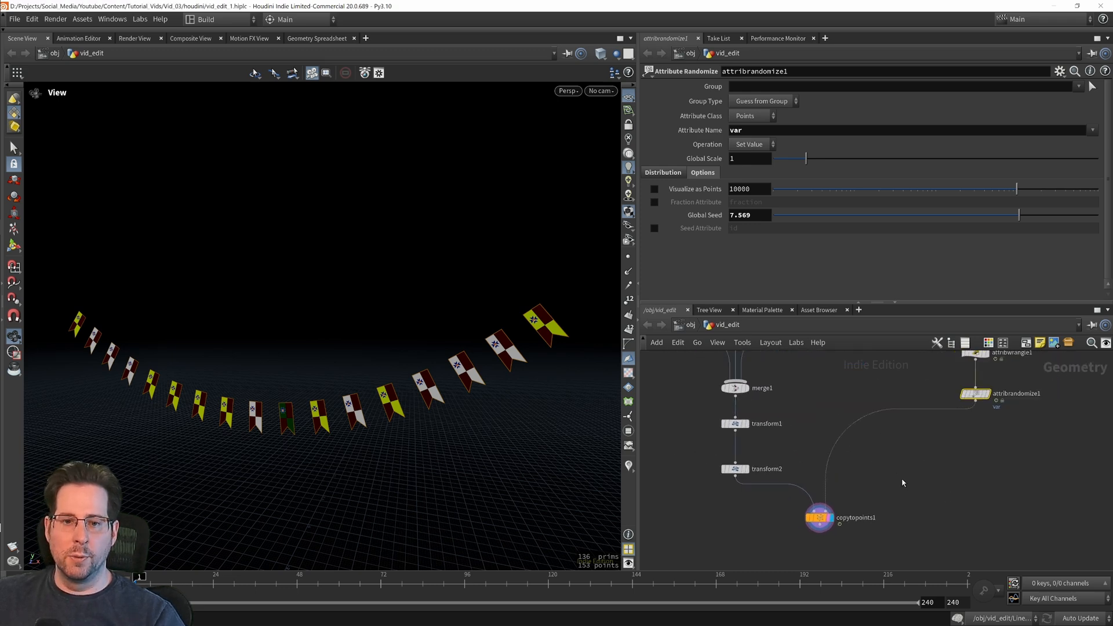